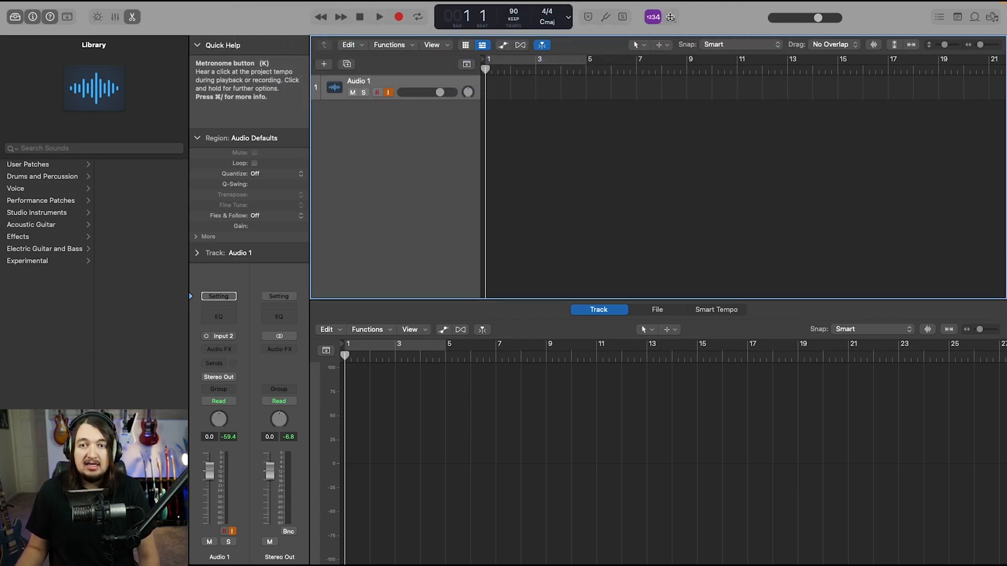
Step: Turn on the metronome and play the empty project briefly to hear the click at 90 BPM
click(670, 17)
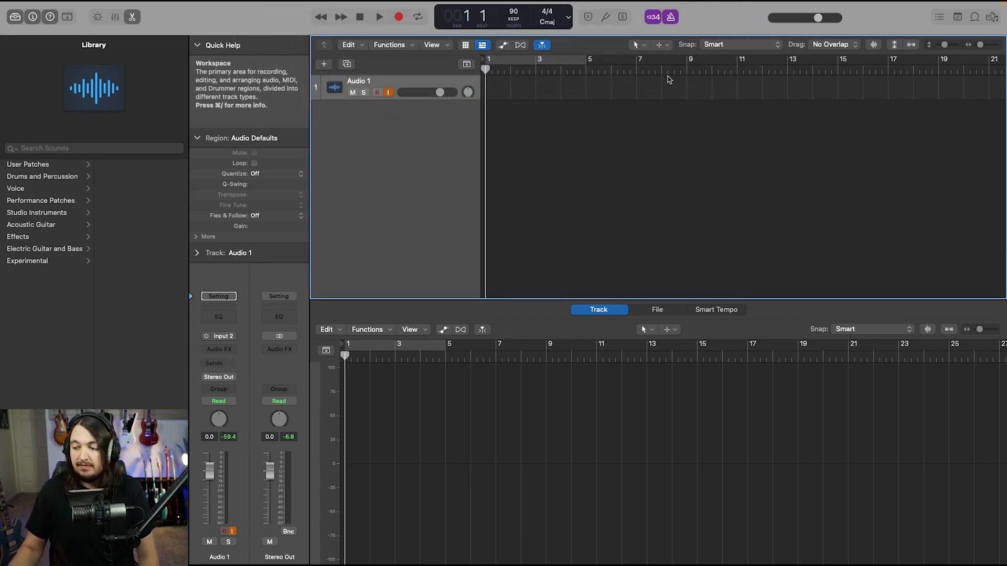
key(space)
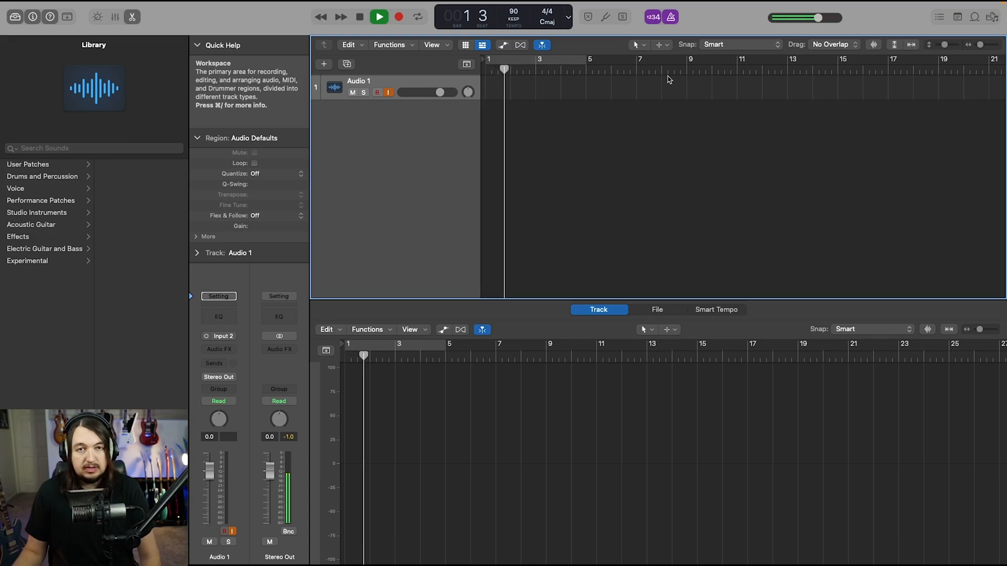
key(space)
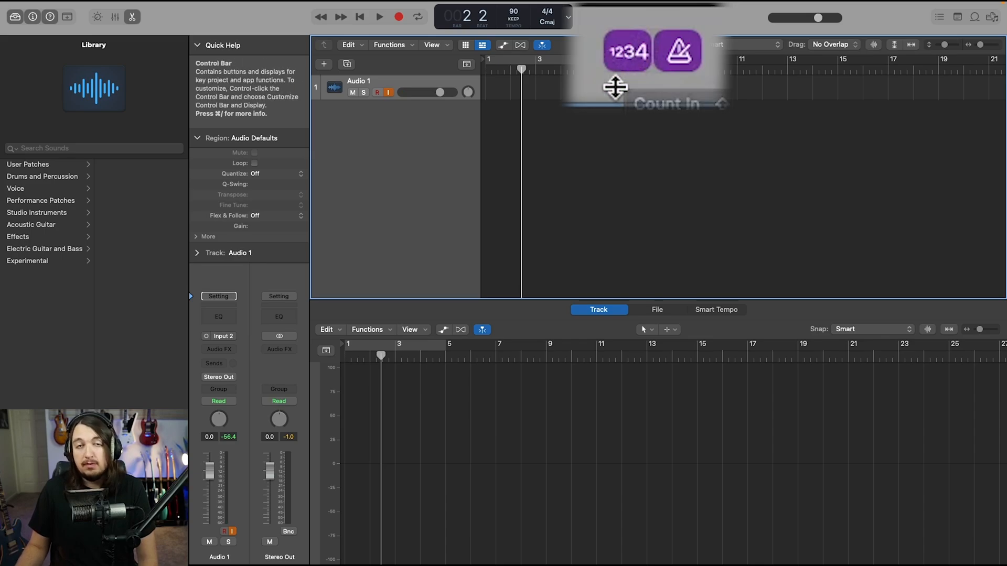
Step: Record a short take on the Audio 1 track from bar 3, using the count-in
click(544, 78)
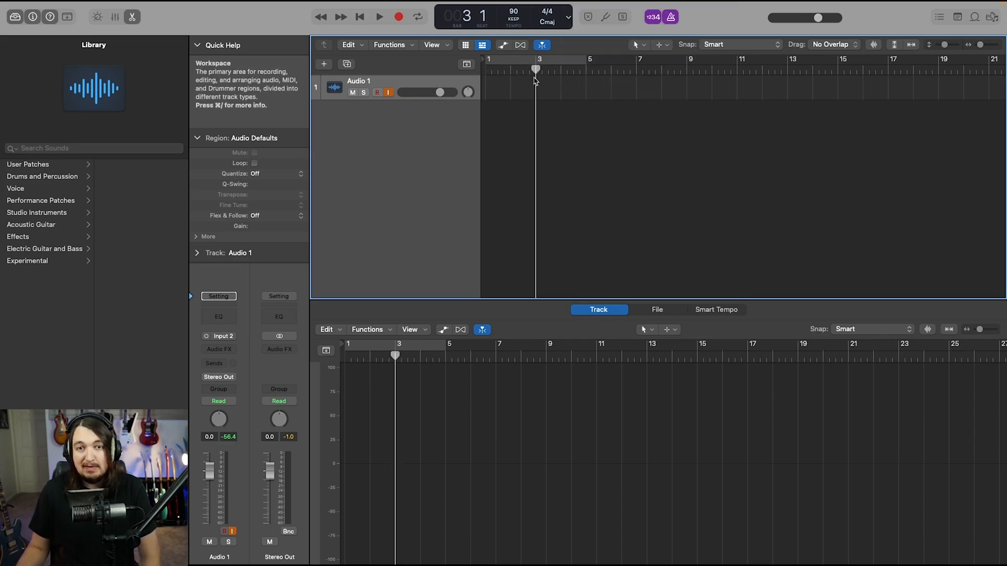
click(400, 18)
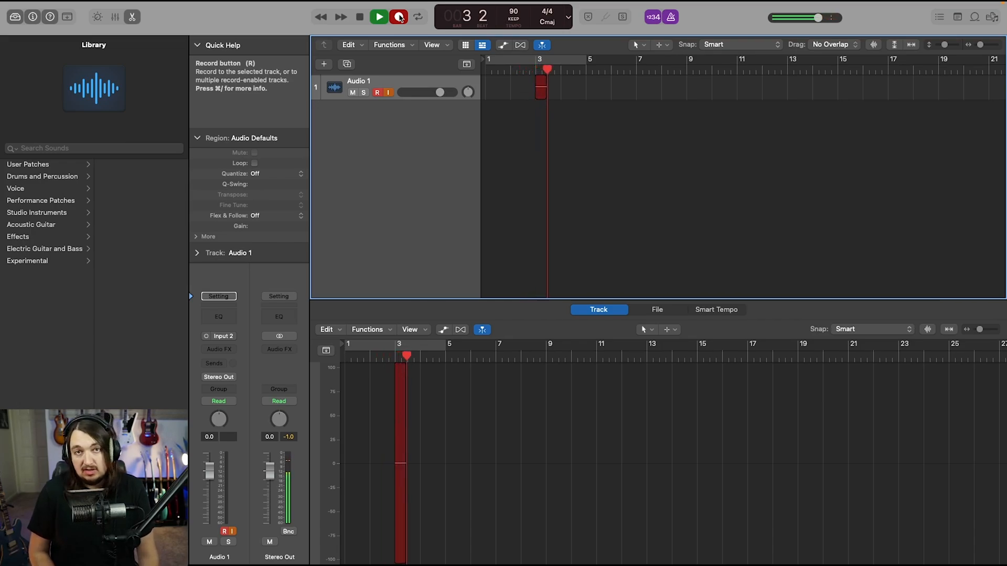
click(399, 18)
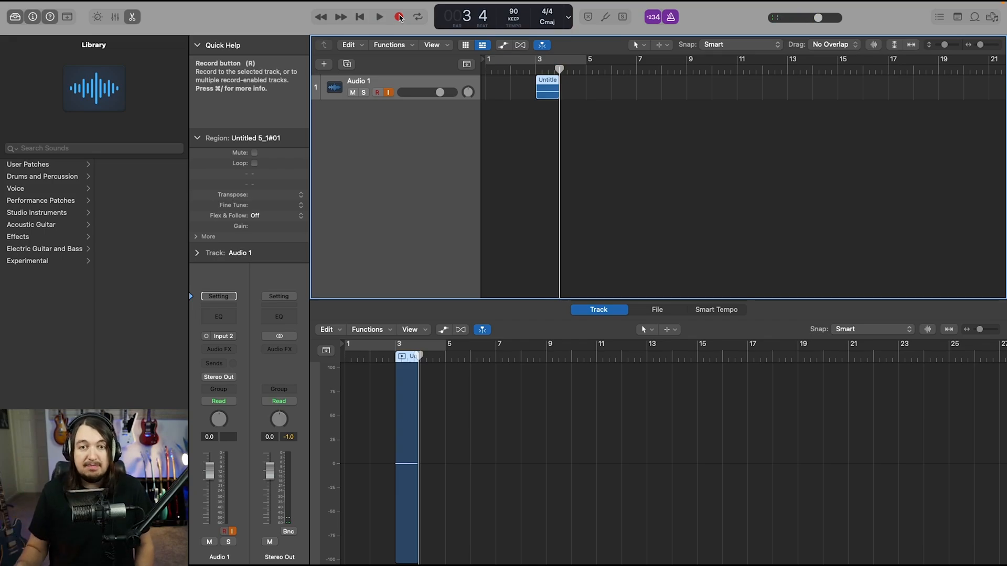
Step: Extend the start of the recorded Audio 1 region back to bar 2
click(531, 116)
drag(537, 98, 511, 94)
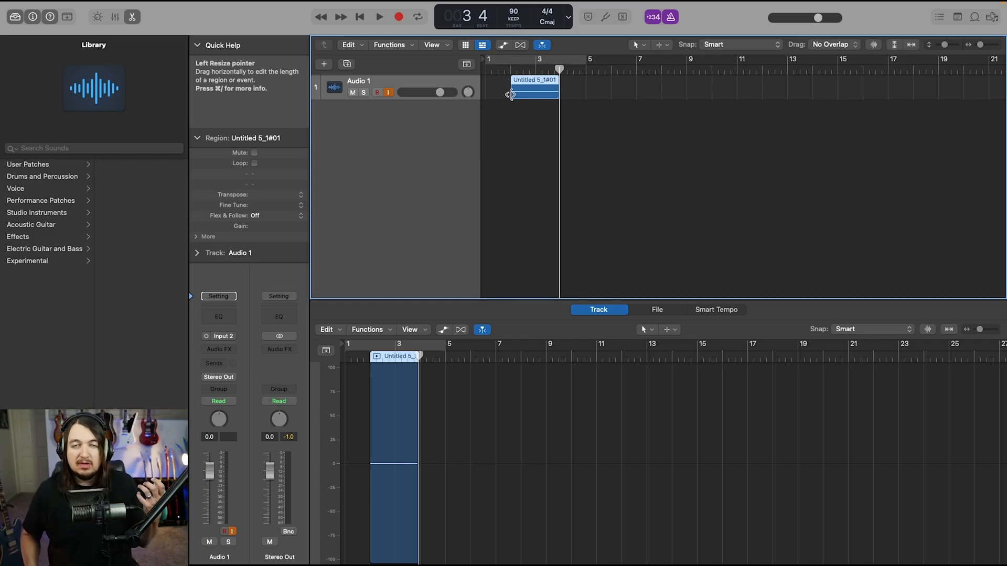
click(533, 126)
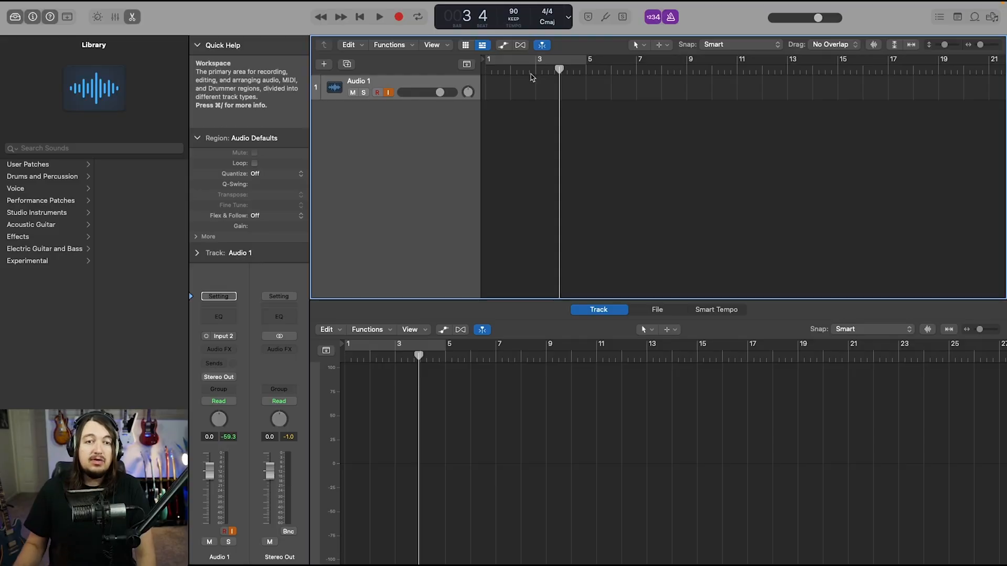
Step: Add an arrangement marker at the start of the project and hide the global tracks again
click(466, 64)
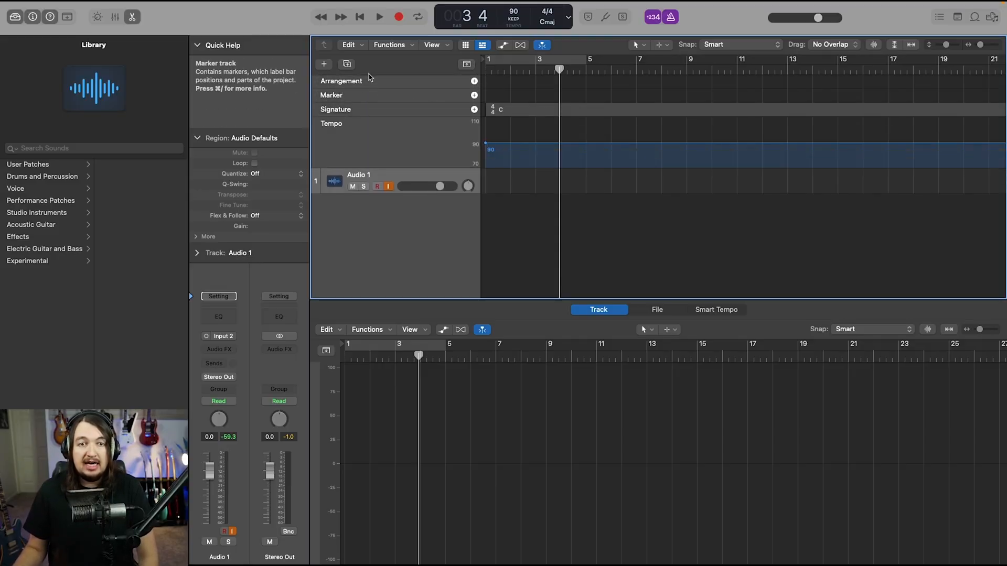
click(475, 81)
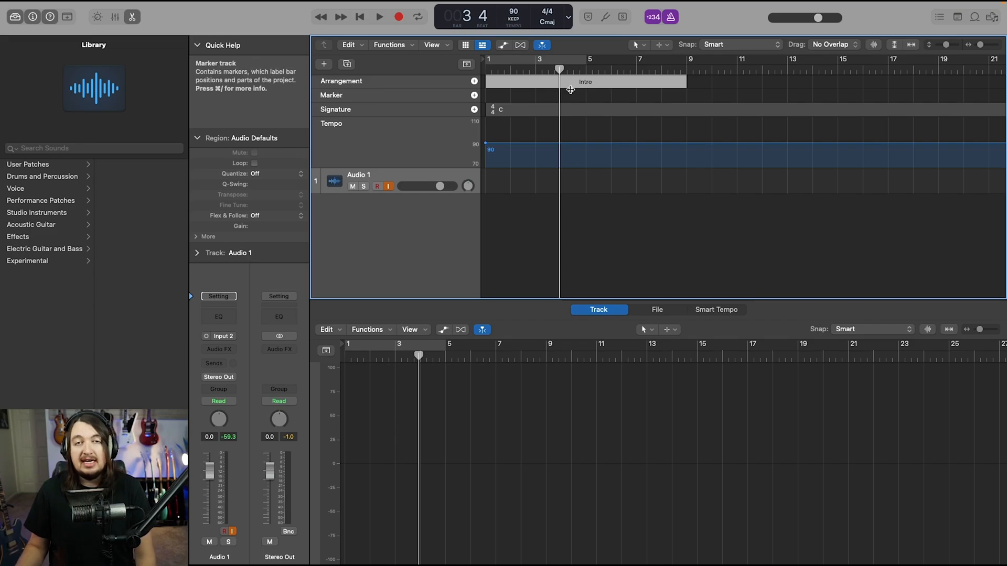
click(465, 64)
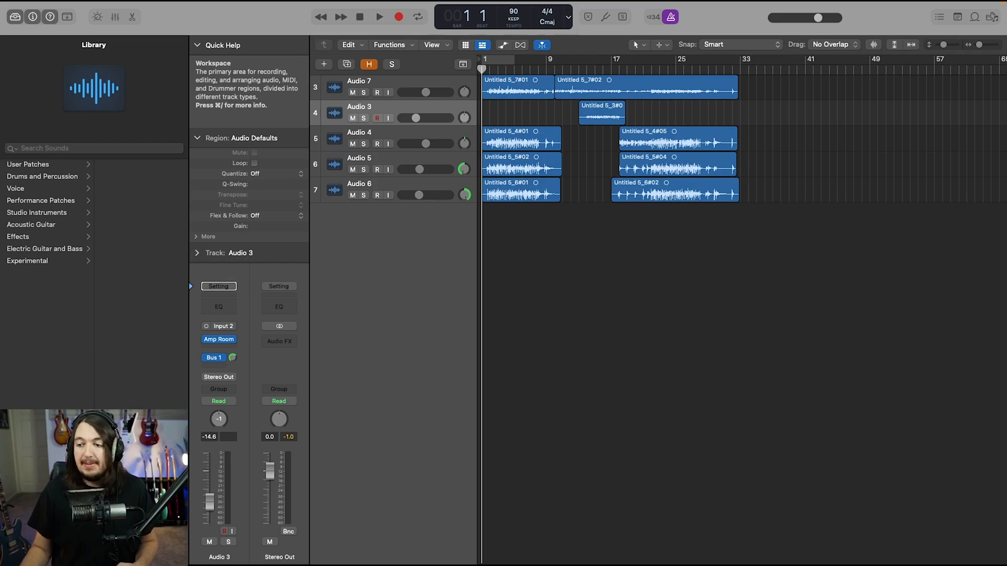
Step: Solo the Audio 7 track, listen to it from bar 1 and from bar 7, and return to the start
click(364, 93)
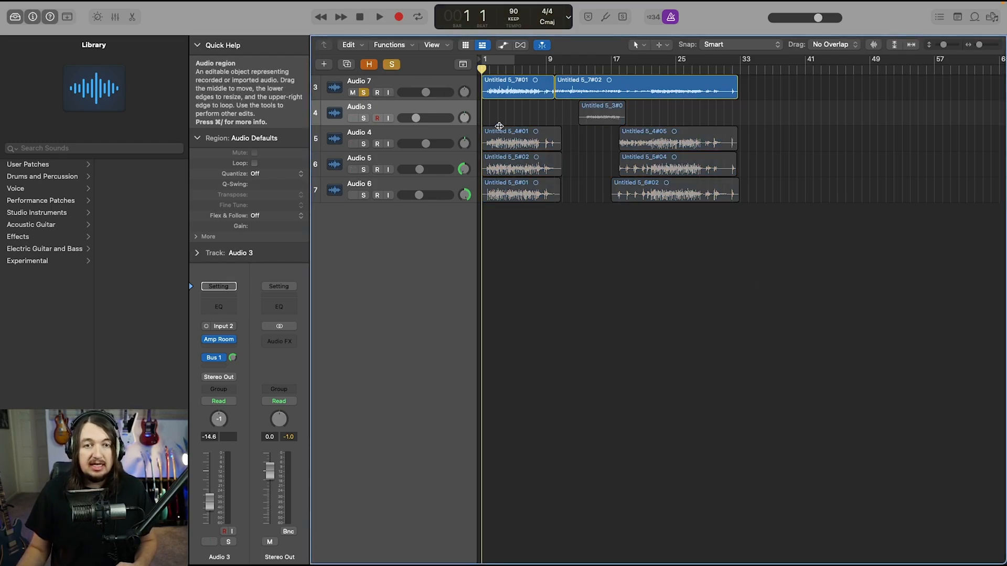
key(space)
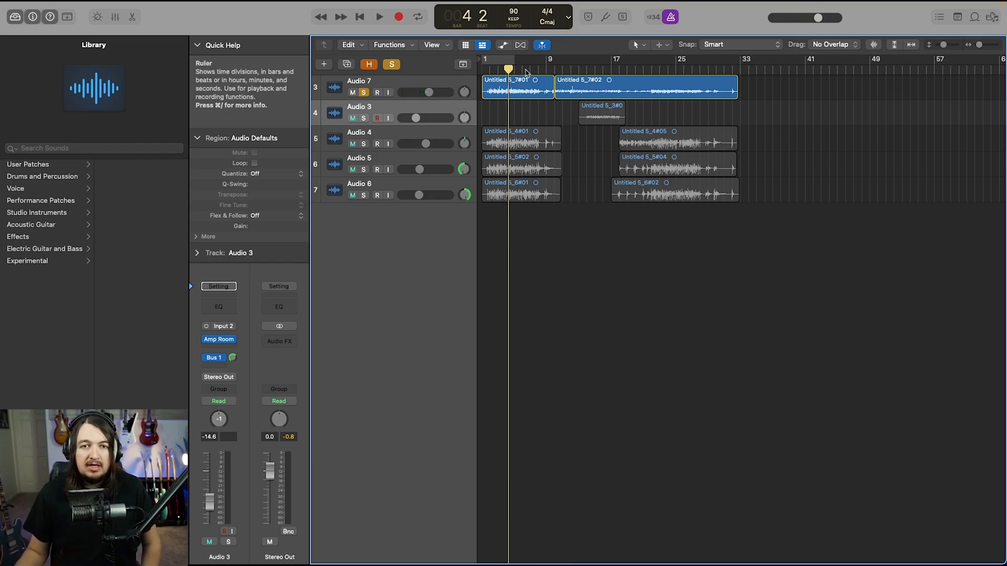
click(532, 71)
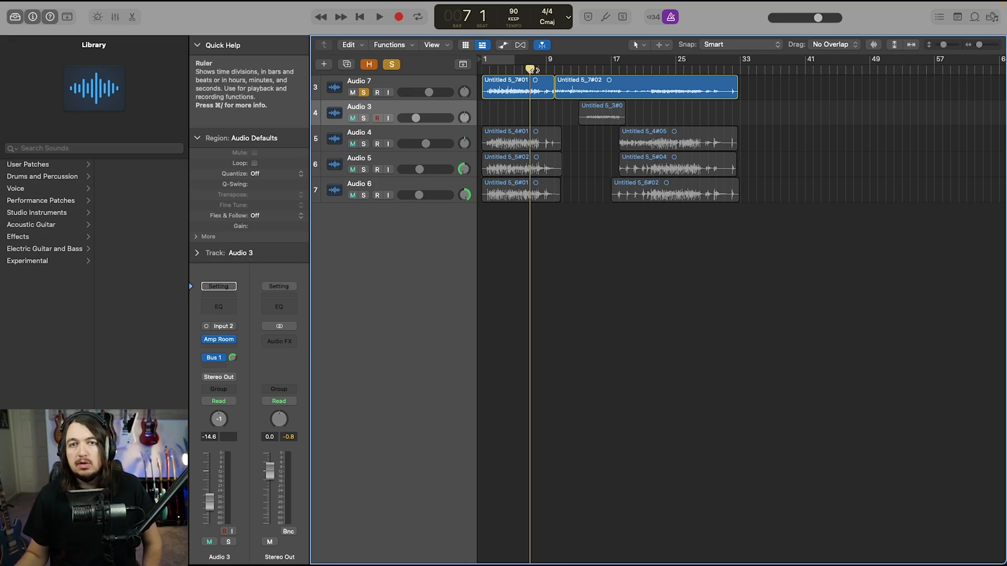
key(space)
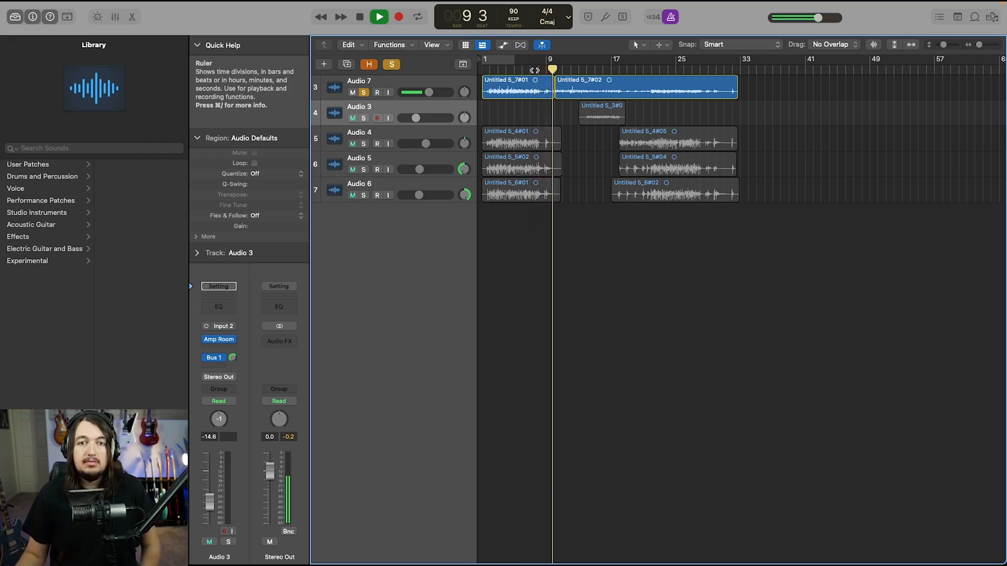
key(space)
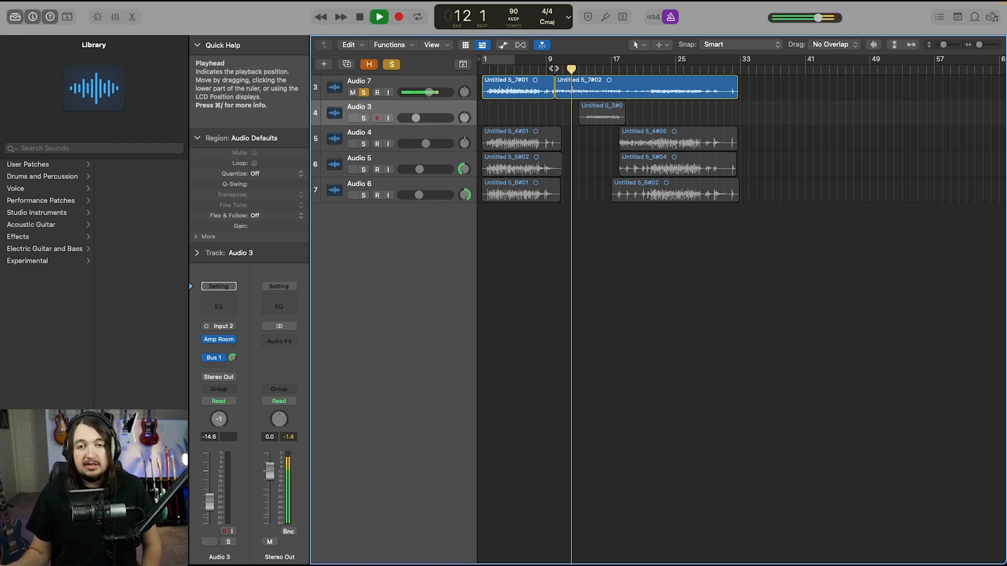
key(space)
click(477, 72)
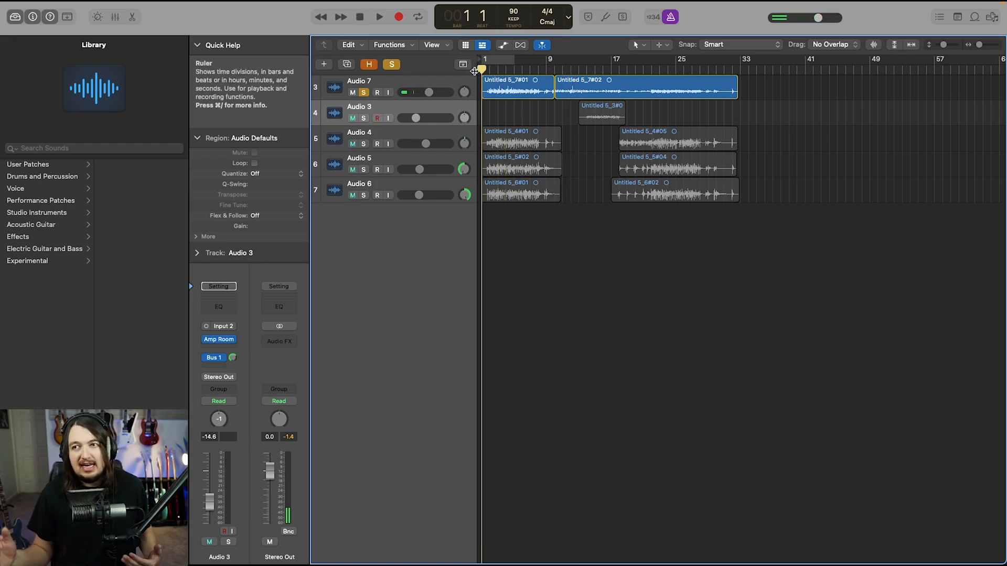
Step: Clear the solo on Audio 7 and listen to all tracks together from bar 1
click(365, 93)
key(space)
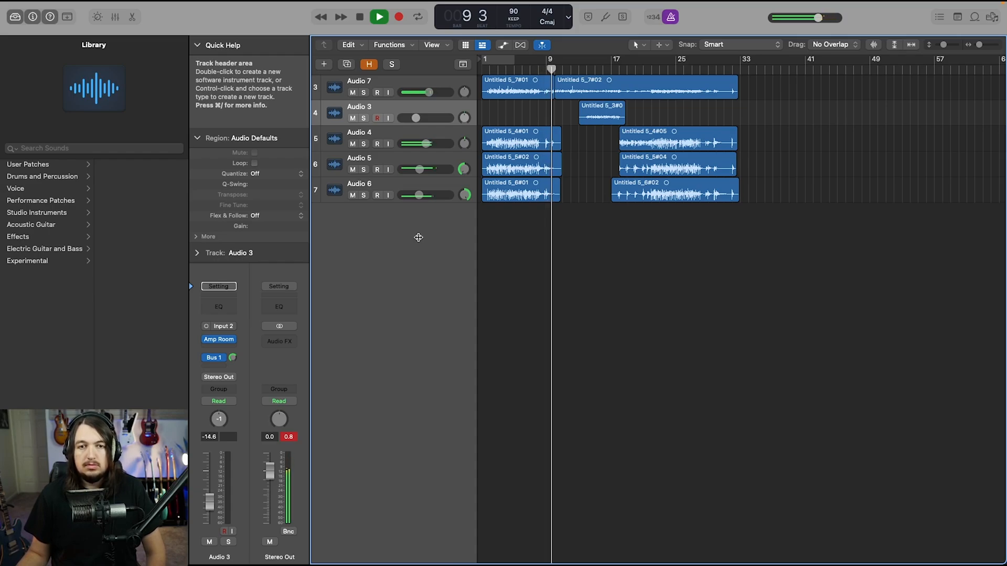
key(space)
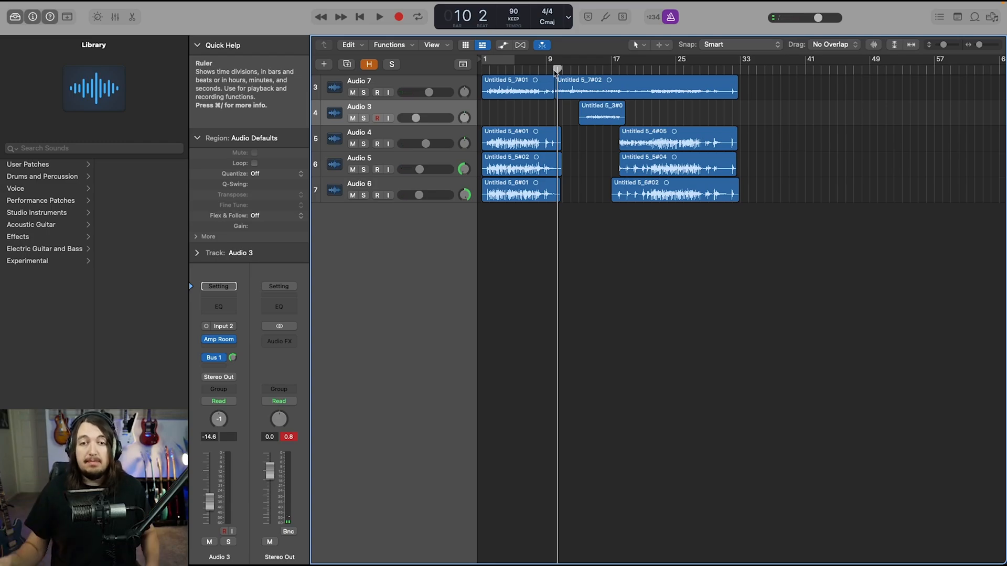
Step: Listen to the full mix from about bar 10, and again from bar 14 to the end of the regions
drag(551, 71, 547, 70)
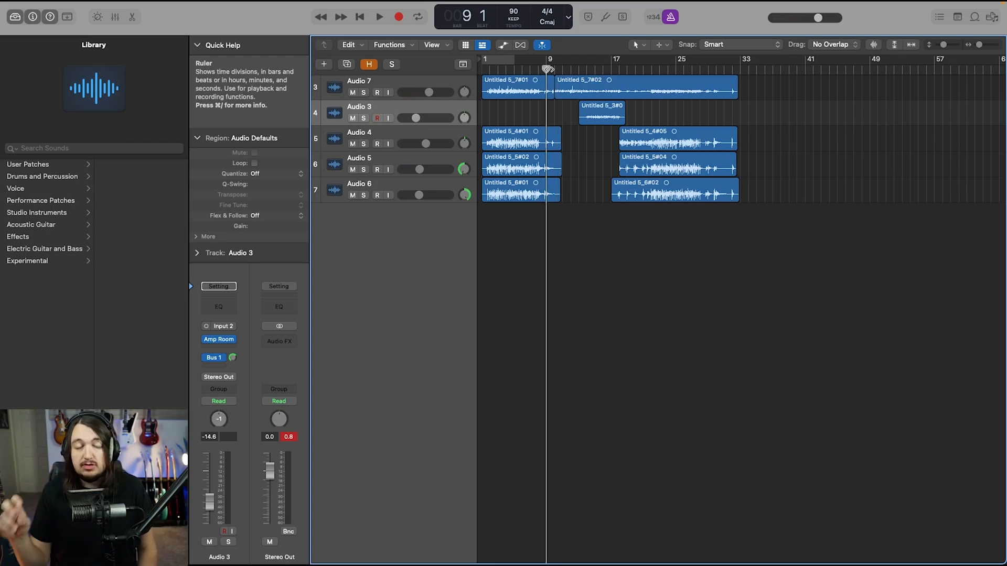
drag(547, 70, 556, 70)
key(space)
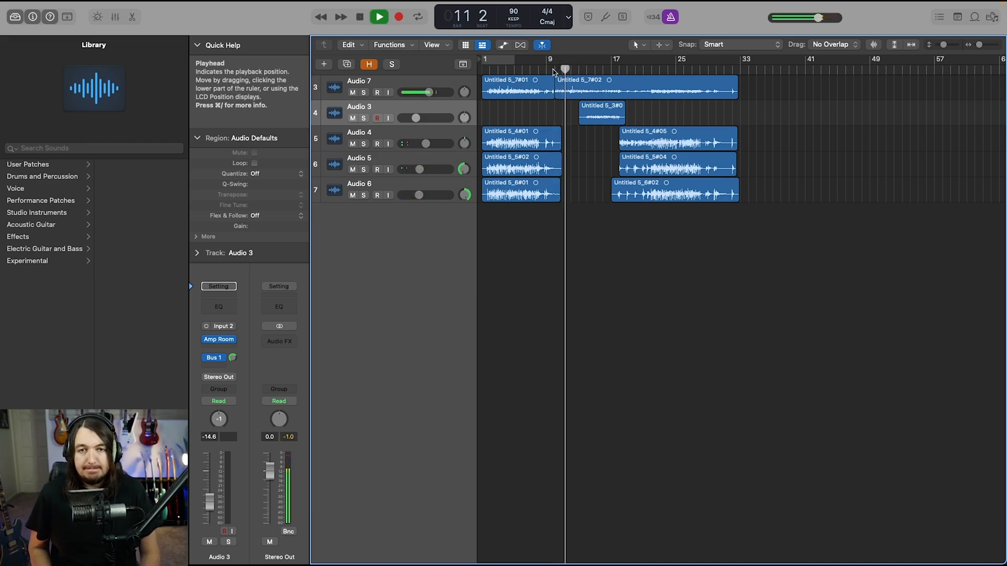
key(space)
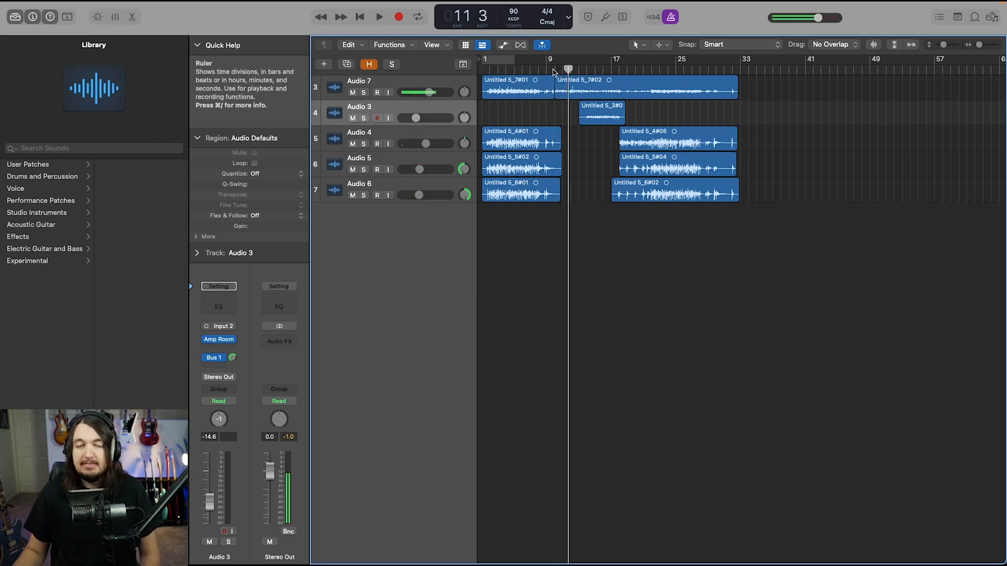
click(586, 69)
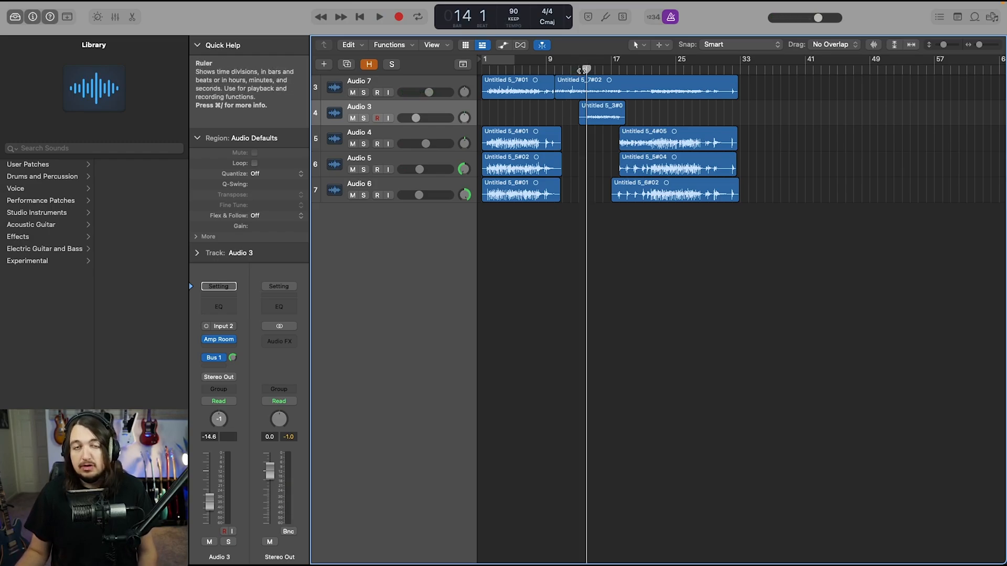
key(space)
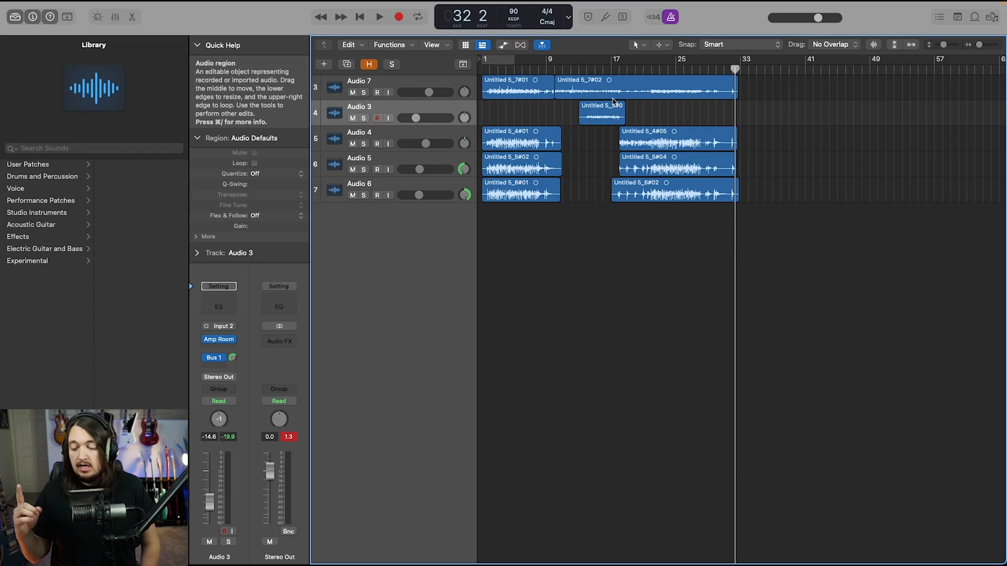
Step: Create a new software instrument track and load the East Bay drum kit patch on it
mouse_move(136, 4)
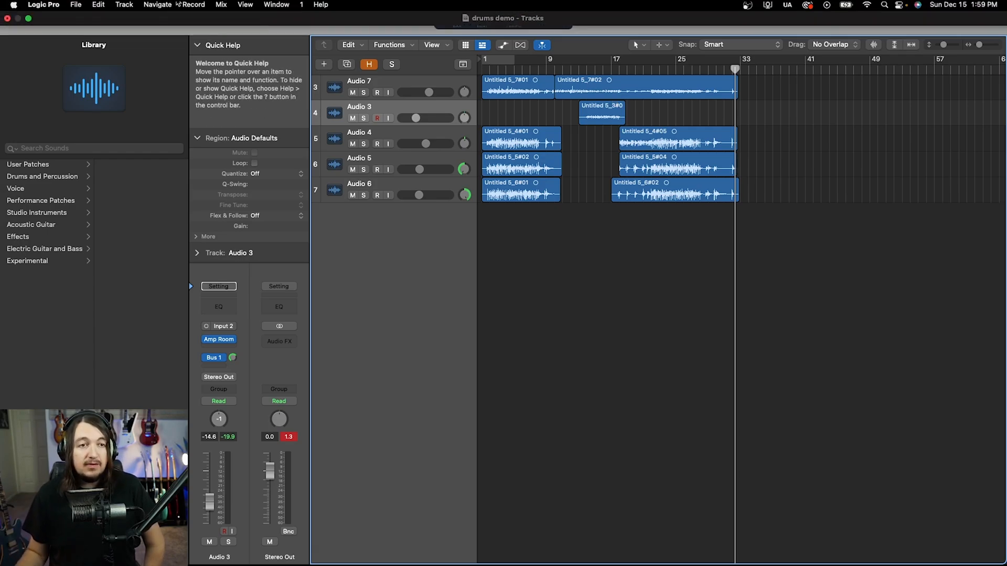
click(135, 4)
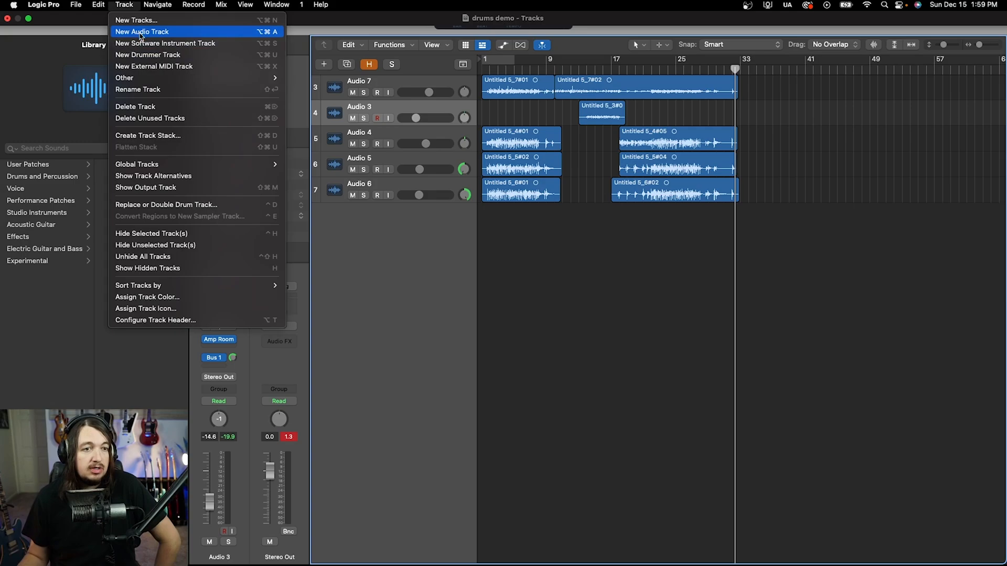
click(151, 44)
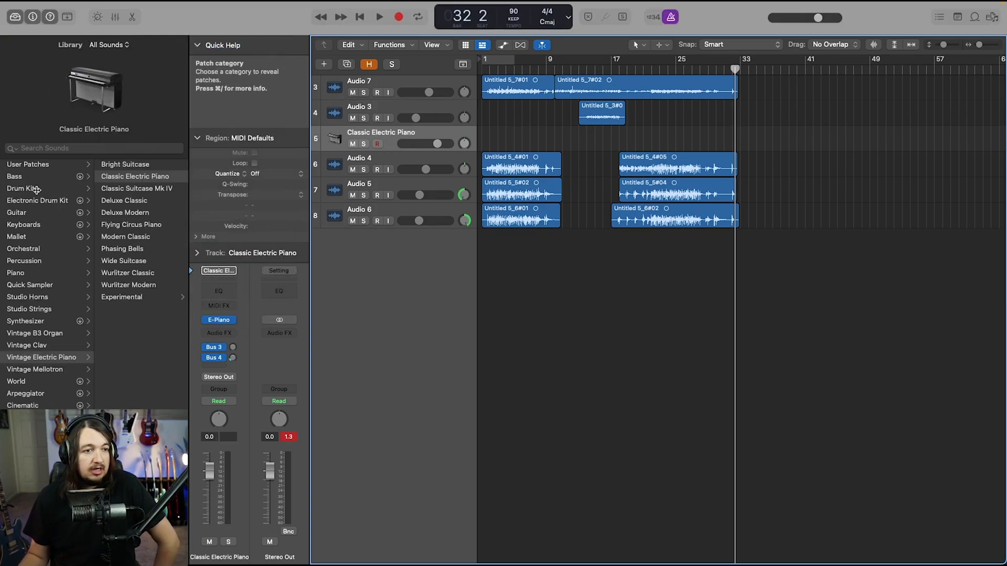
click(35, 189)
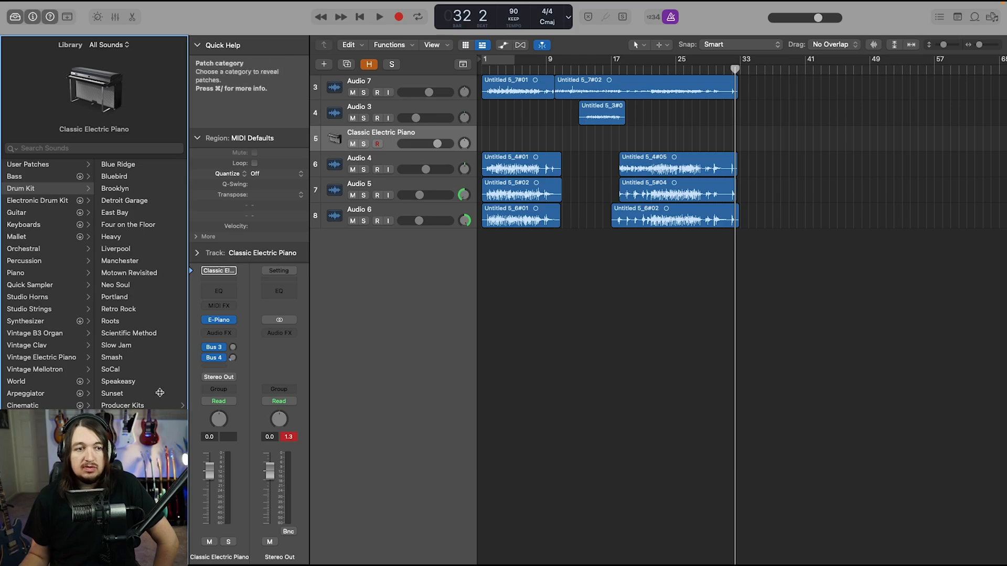
click(131, 213)
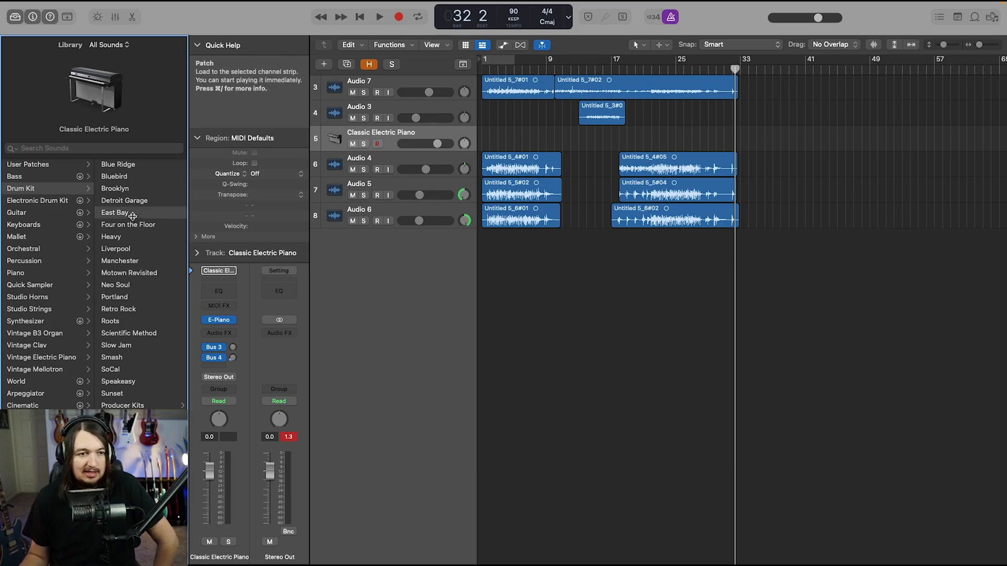
Step: Return the playhead to bar 1 and open the Piano Roll for the East Bay track at the kick and snare rows
click(483, 72)
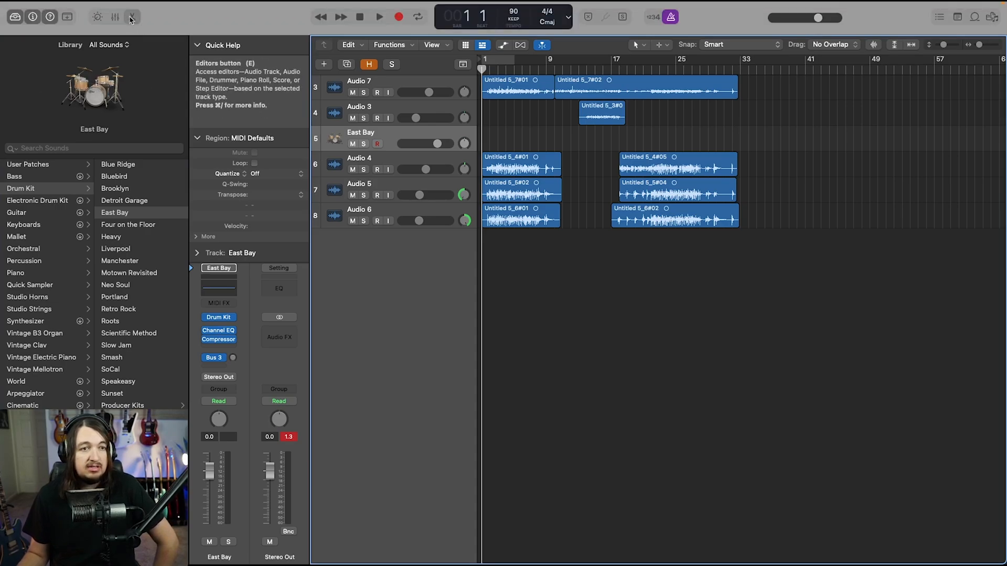
click(131, 18)
click(556, 229)
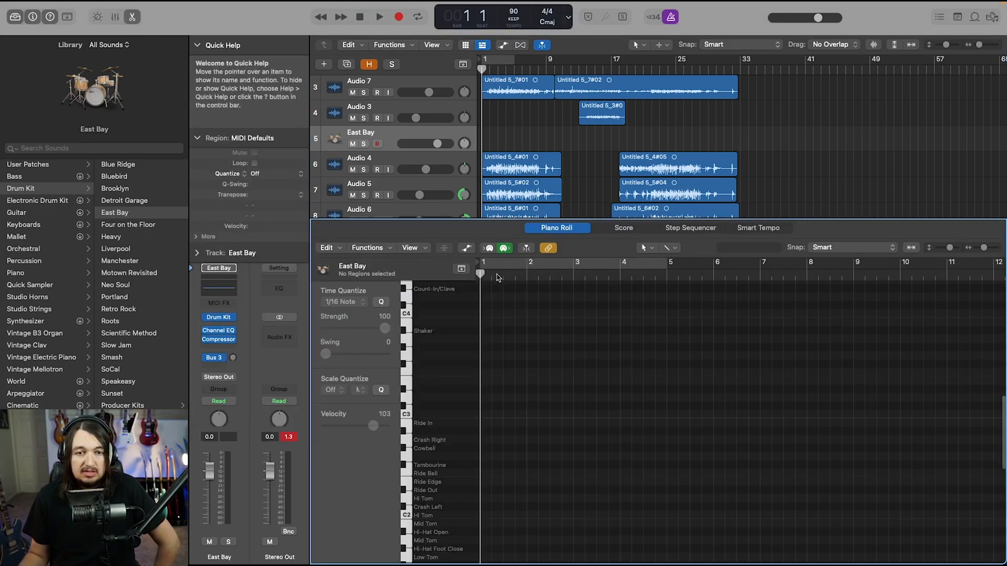
scroll(452, 449, down, 1)
scroll(452, 449, down, 10)
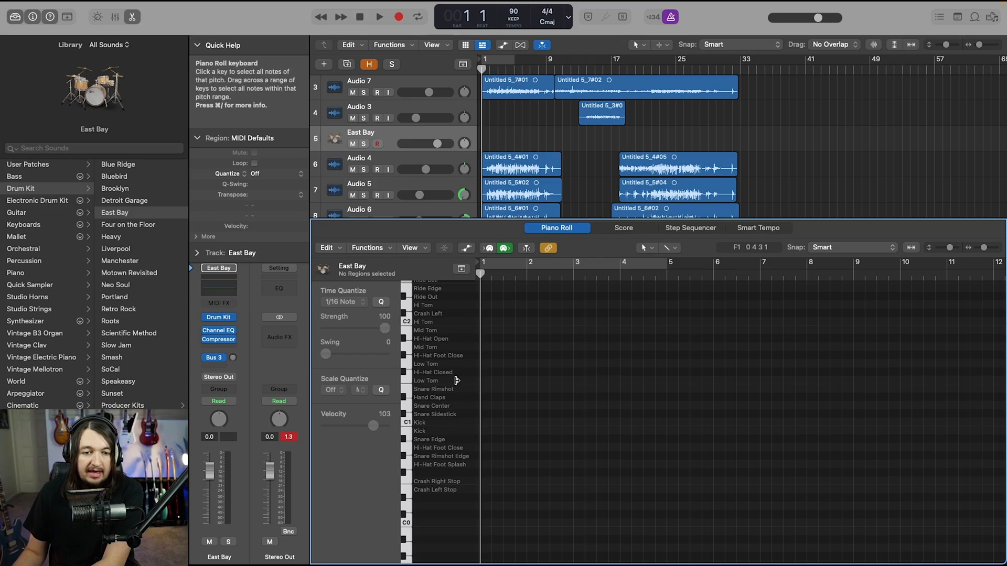
Step: Place a kick note at the very start of bar 1 in the East Bay track's Piano Roll
click(488, 427)
key(super+Right)
key(super+Right)
key(super+Right)
drag(540, 430, 507, 431)
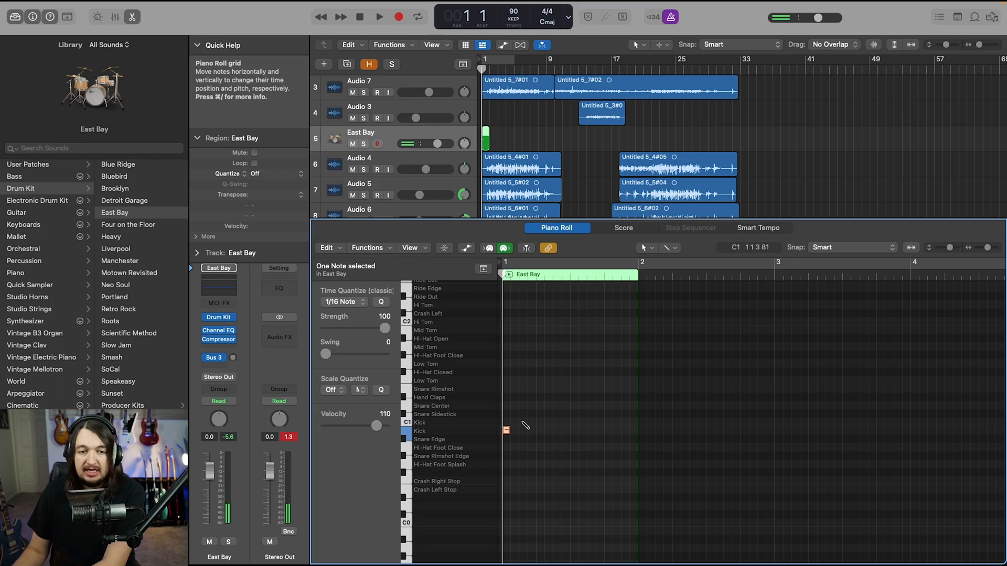
Step: Alternate Snare Center and Kick notes on the following eighth notes of bar 1, ending with the third snare, and play the pattern
click(522, 413)
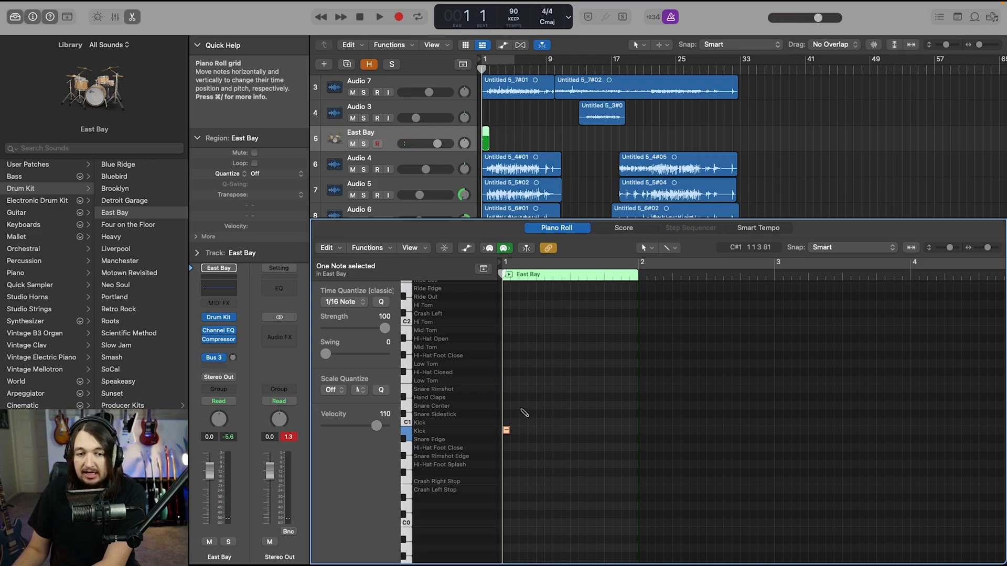
drag(524, 415, 524, 406)
super+click(538, 432)
super+click(557, 405)
super+click(574, 431)
super+click(590, 405)
key(space)
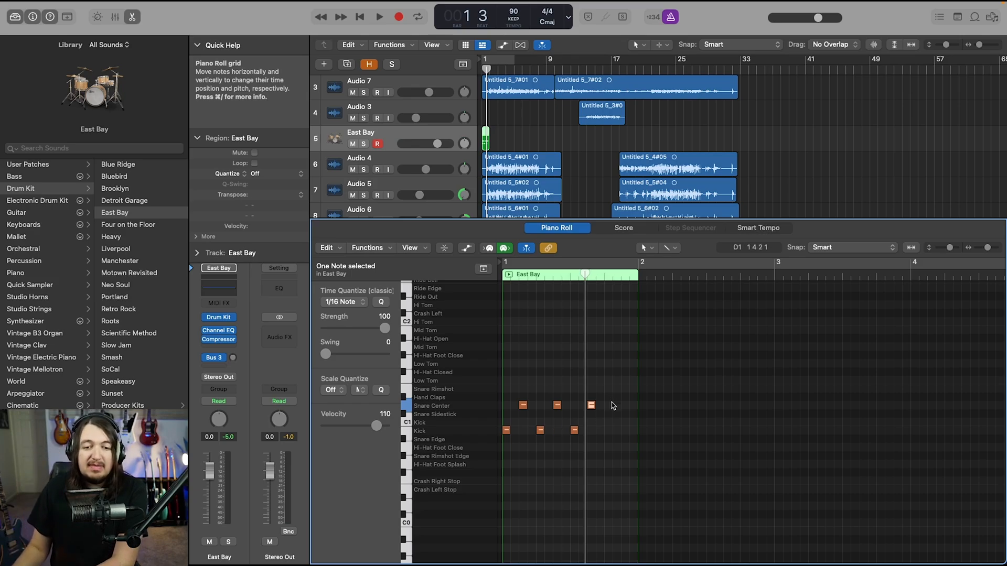
Step: Extend the East Bay region to bar 4 and repeat all six kick and snare notes directly after the originals
drag(617, 397, 506, 447)
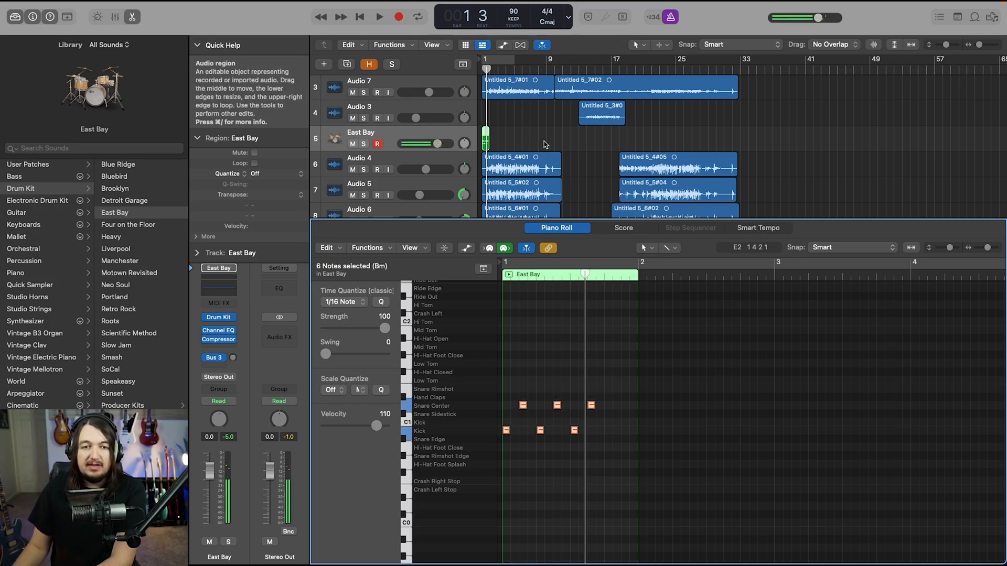
drag(491, 149, 505, 149)
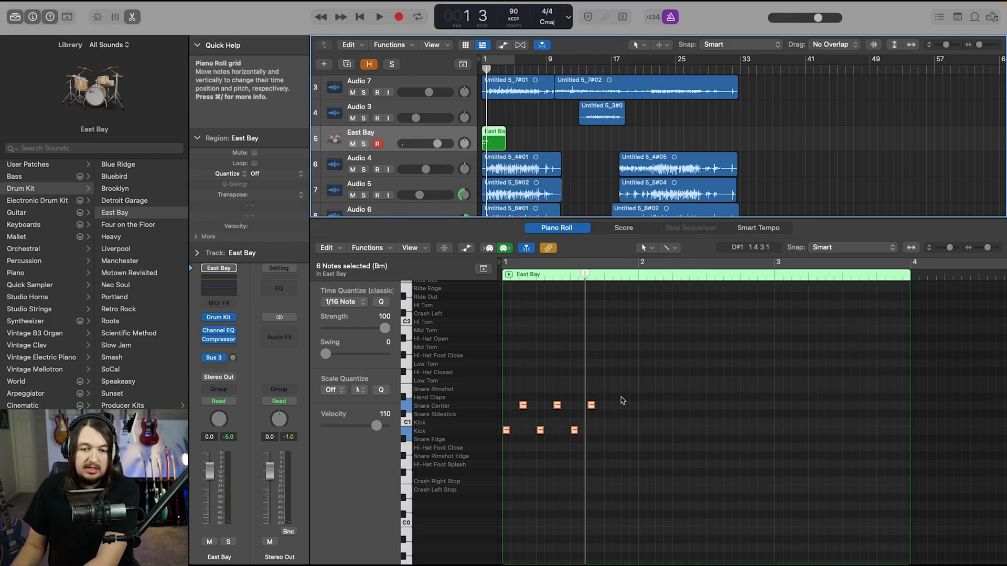
key(super+r)
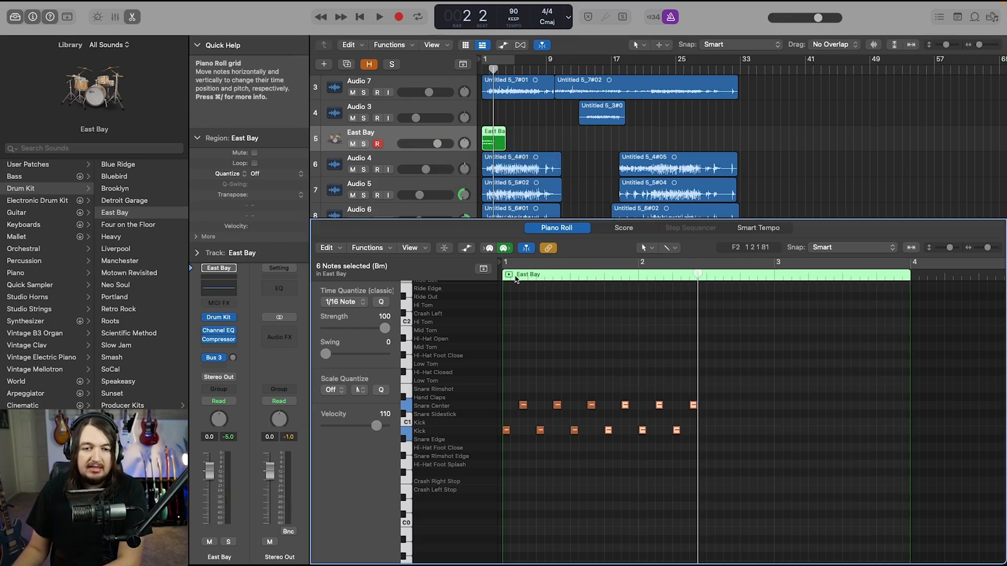
Step: Trim the East Bay region to two bars and loop it up to bar 9
key(space)
drag(505, 153, 549, 134)
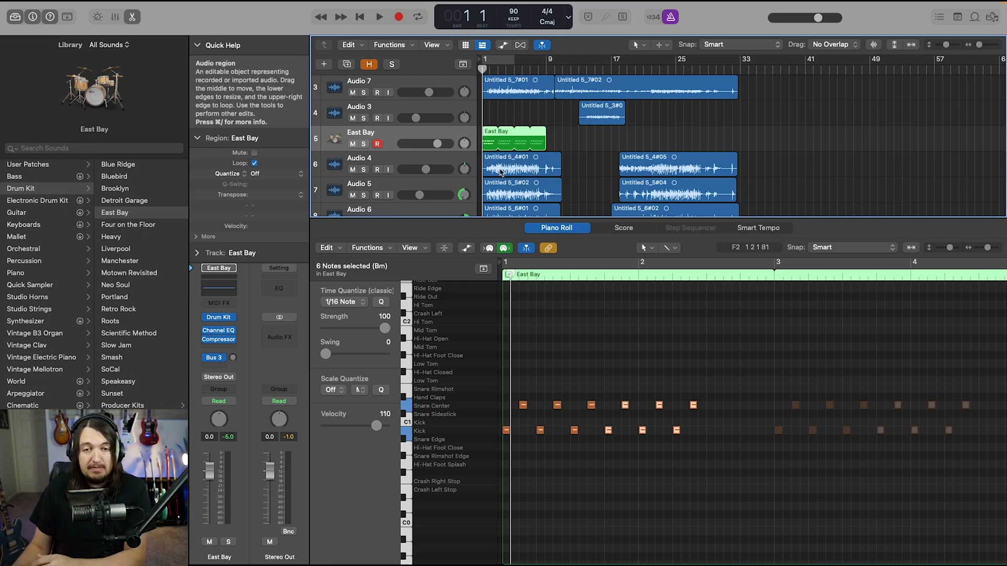
Step: Delete the looped East Bay drum region together with its track
key(Delete)
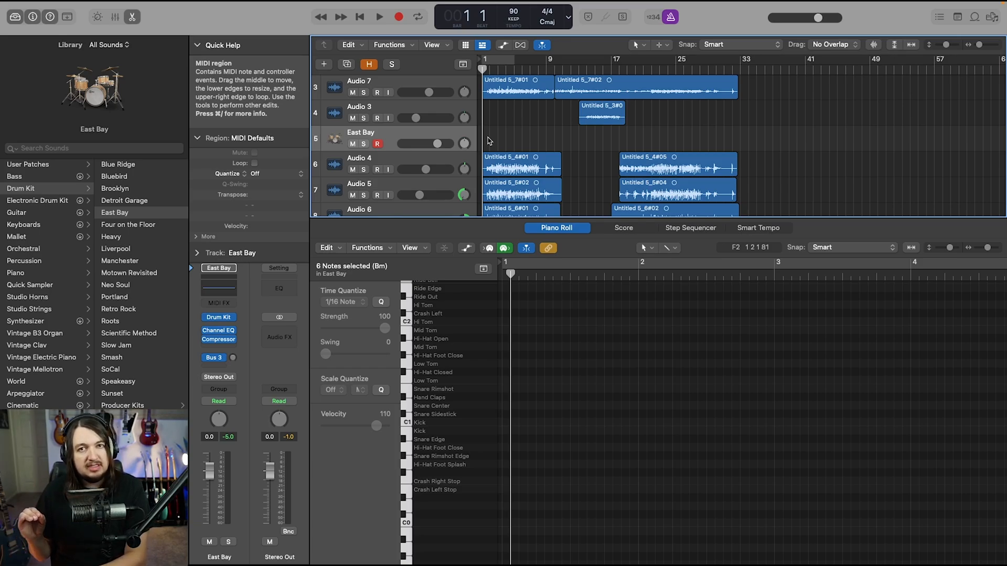
key(BackSpace)
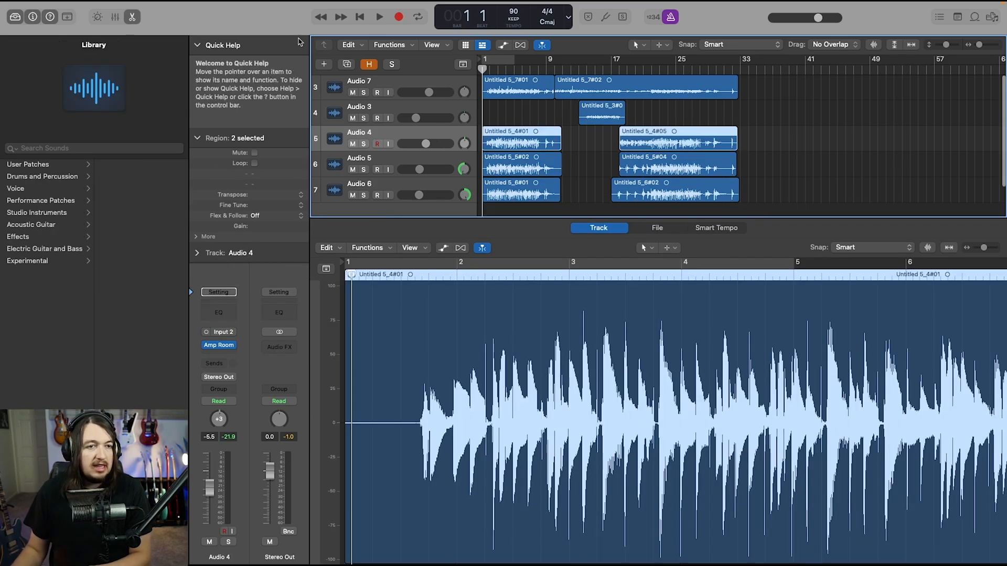
Step: Create a new Drummer track below Audio 4
click(127, 5)
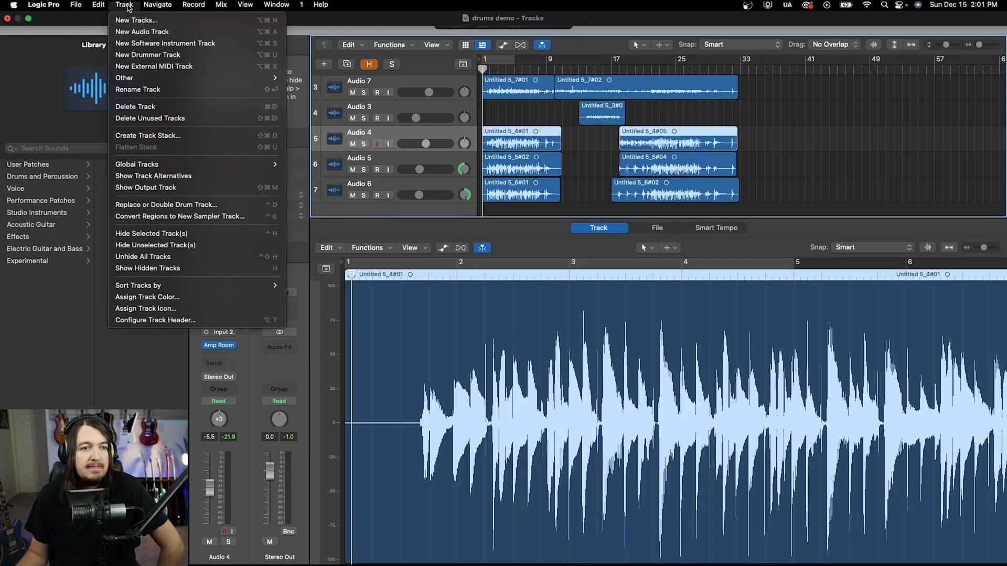
click(122, 56)
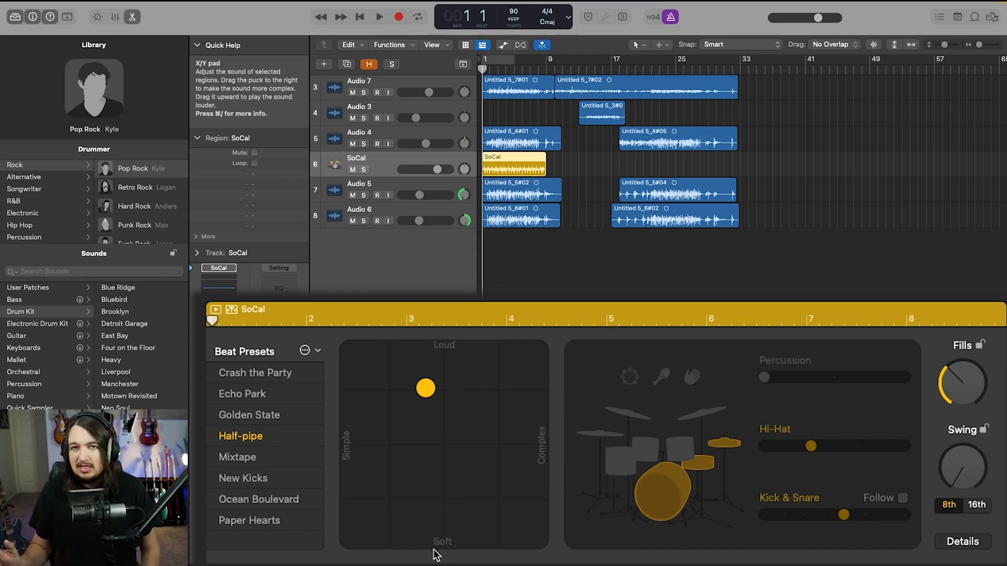
Step: Make the SoCal drummer's performance softer and slightly simpler, then solo the track and play it
drag(429, 387, 401, 483)
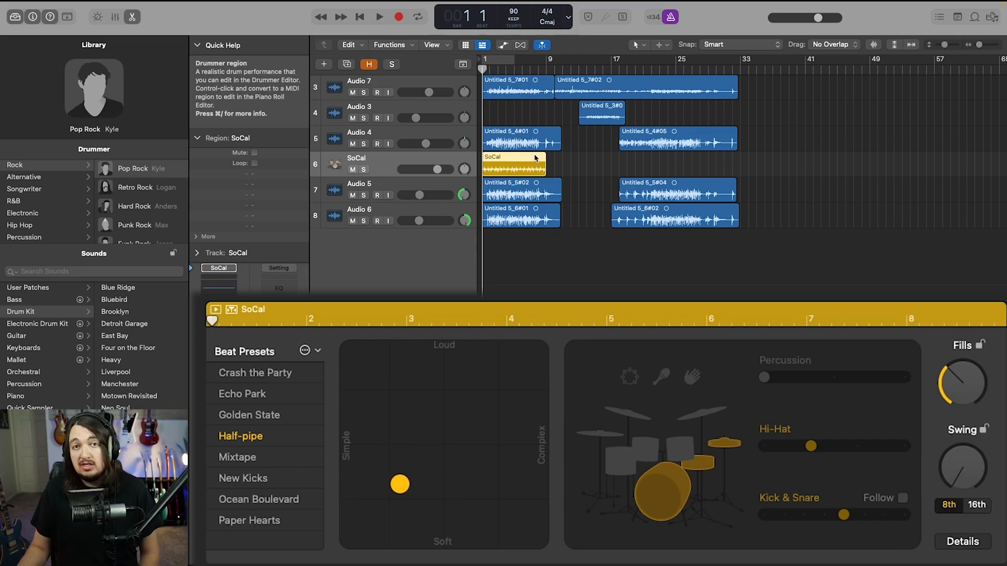
click(364, 169)
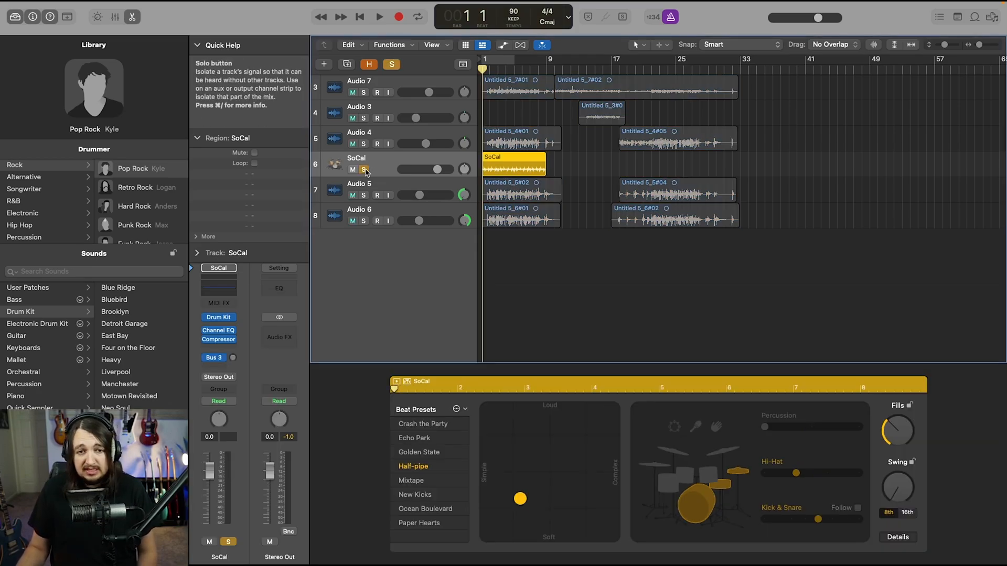
key(space)
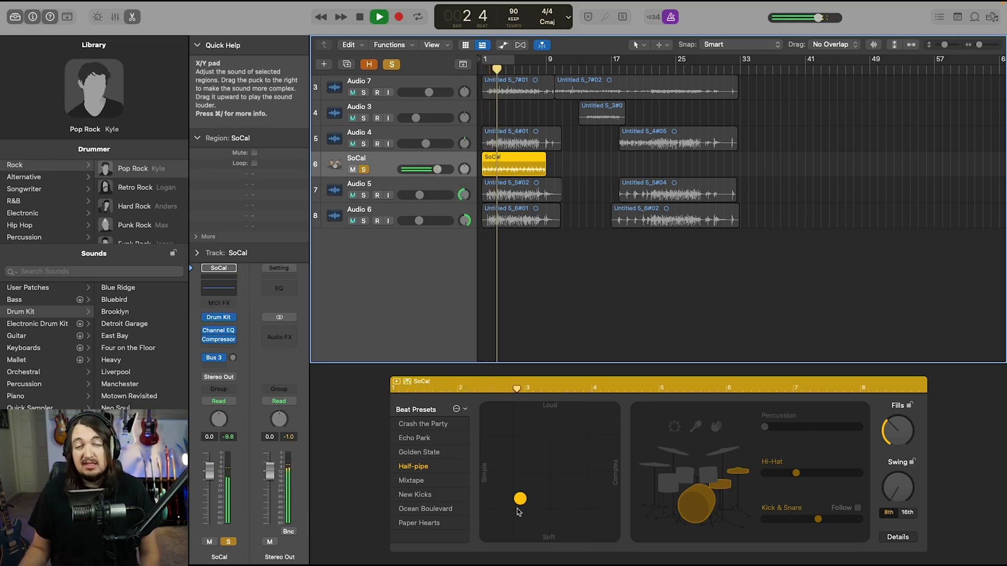
Step: Try the loudest, most complex performance during playback, then stop and bring the beat back to a simpler, medium loudness
drag(519, 500, 614, 408)
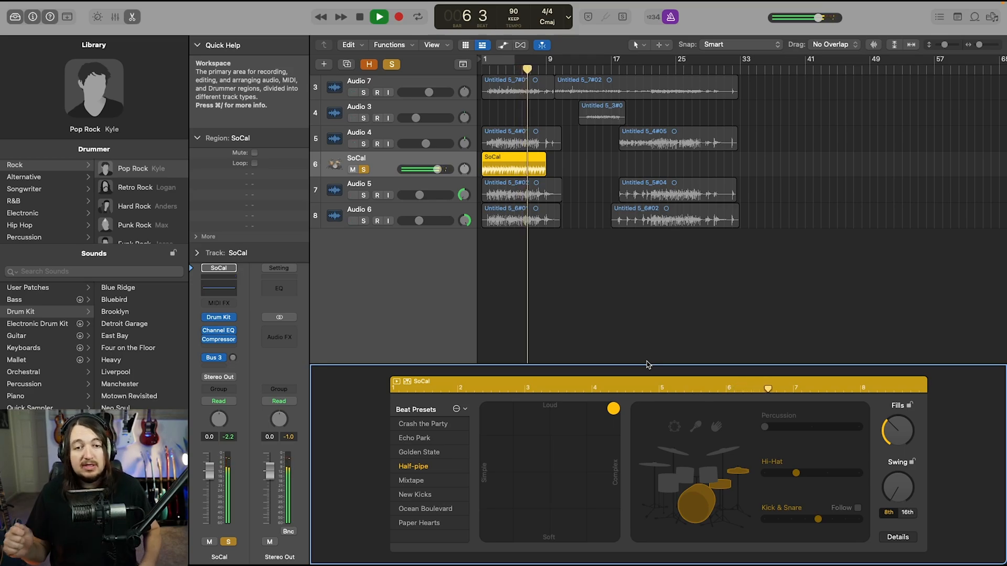
key(space)
drag(613, 409, 523, 471)
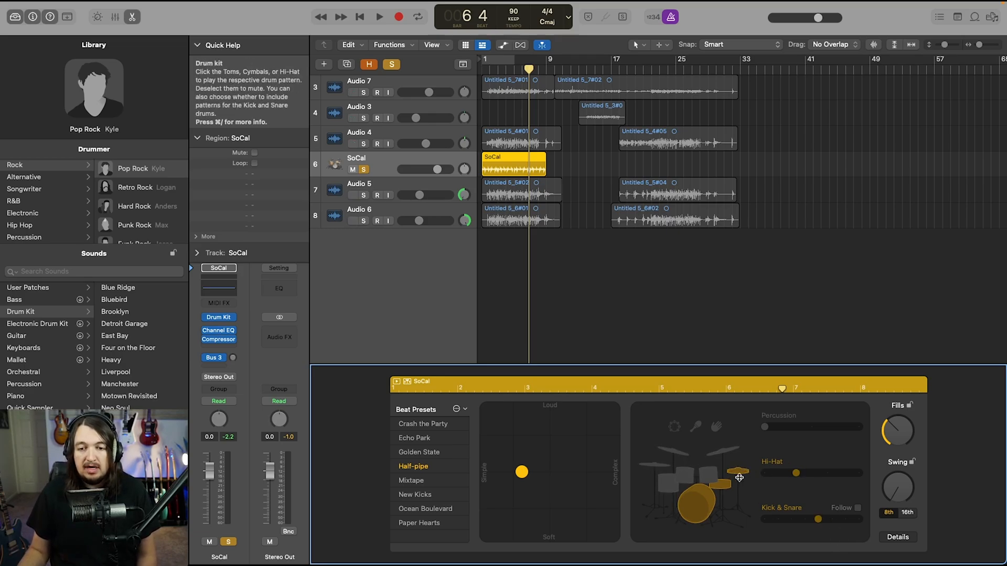
Step: Switch the SoCal drum pattern from hi-hat to cymbals and set the Cymbals variation to 1
click(722, 451)
click(769, 479)
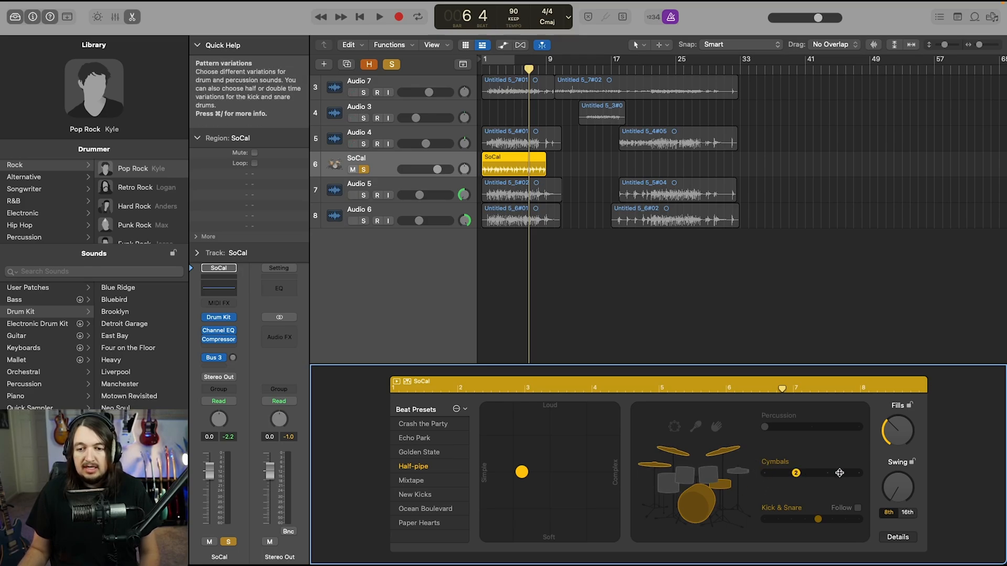
drag(787, 471, 765, 472)
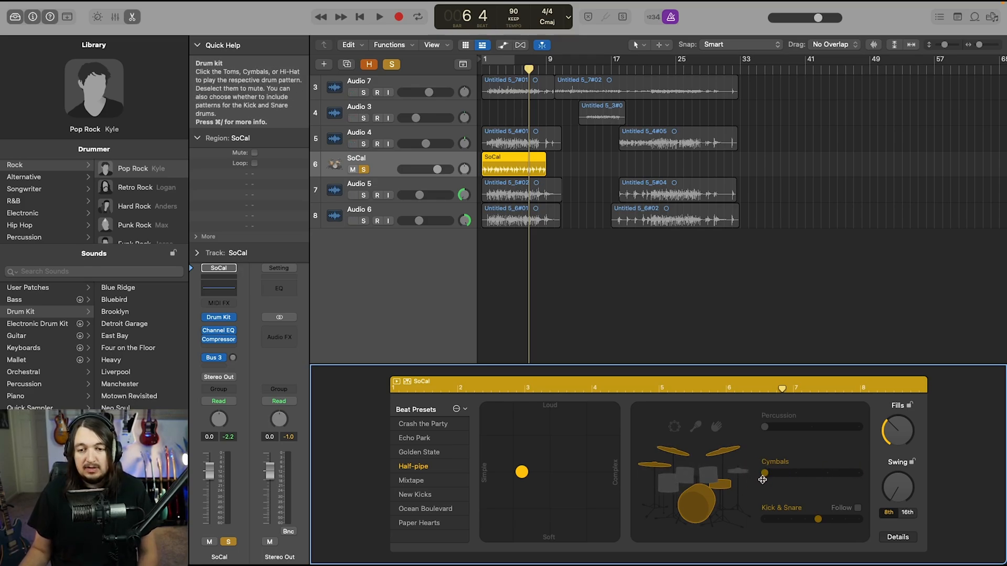
Step: Make the SoCal beat louder at about the same complexity and play it from bar 1
drag(523, 442, 525, 437)
click(482, 69)
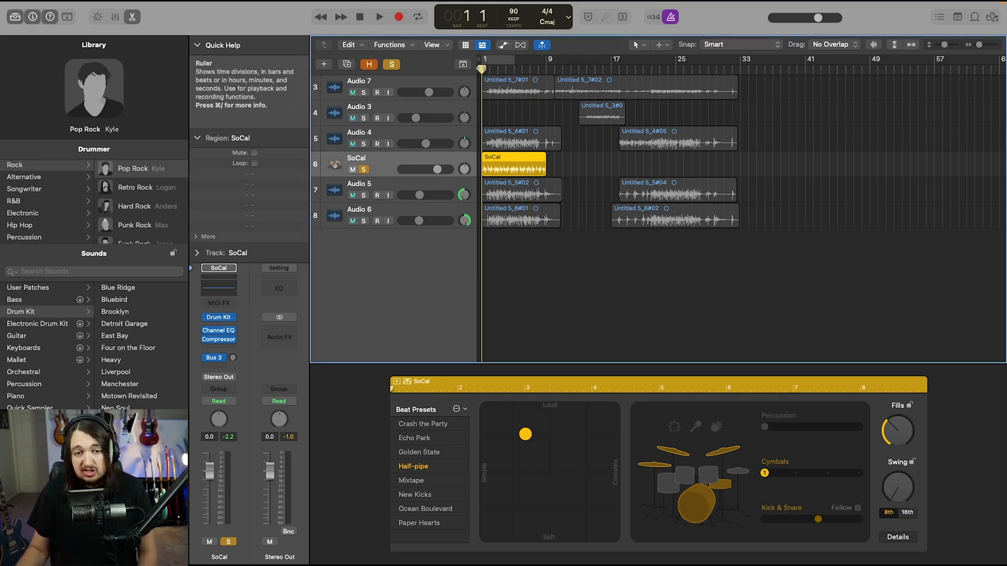
key(space)
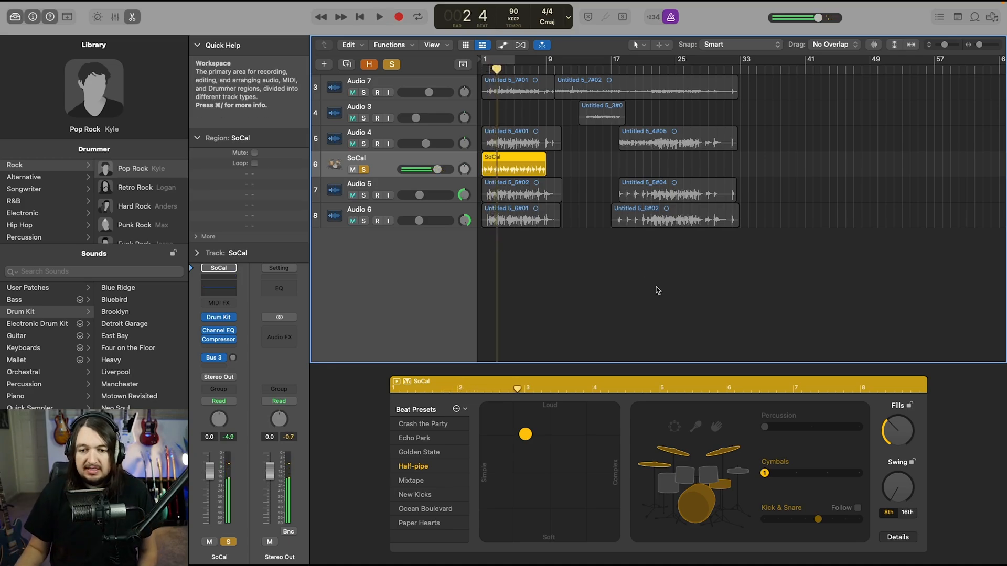
Step: Set Cymbals to its third pattern variation and make the beat much more complex while playing from bar 1
click(828, 473)
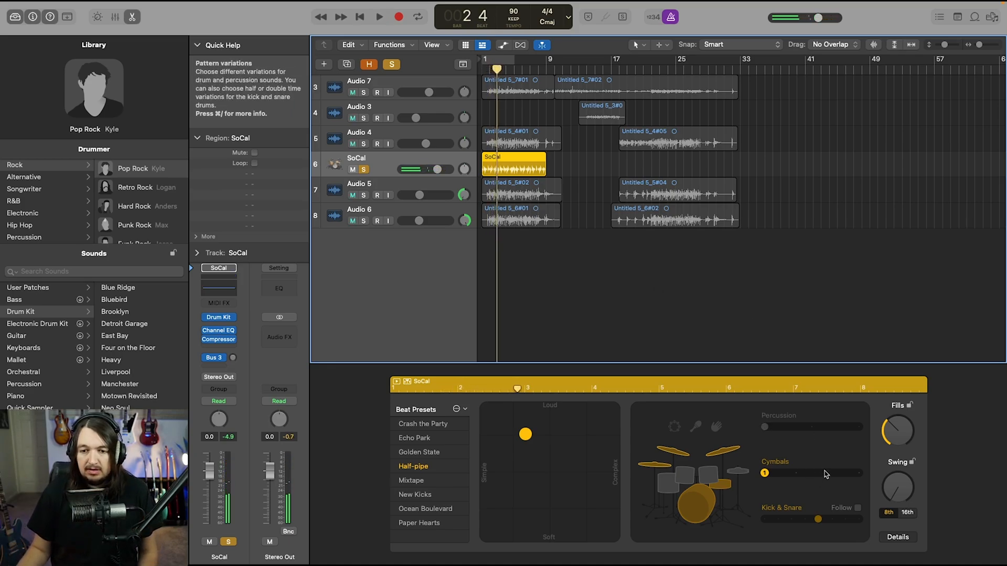
click(482, 69)
key(space)
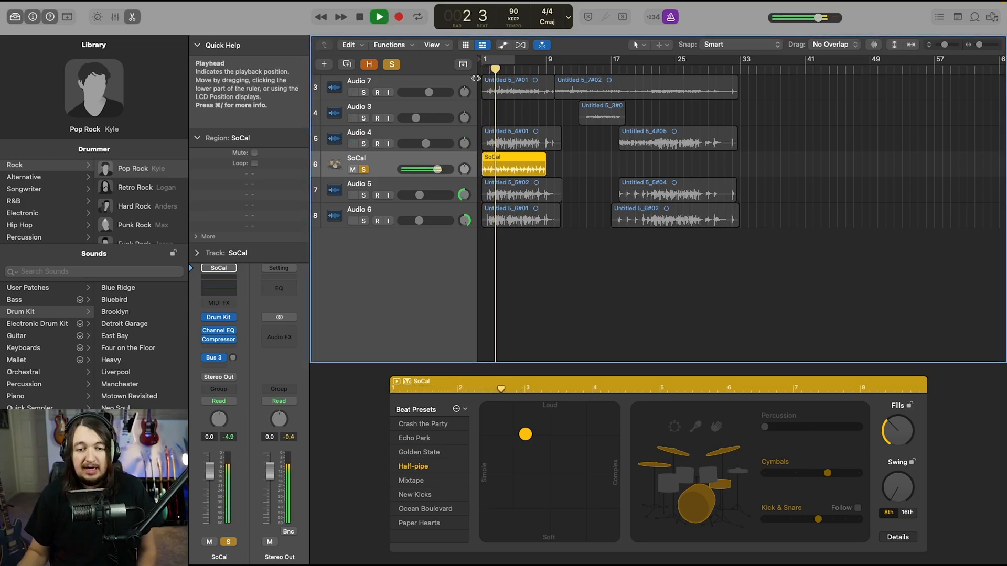
drag(528, 436, 595, 444)
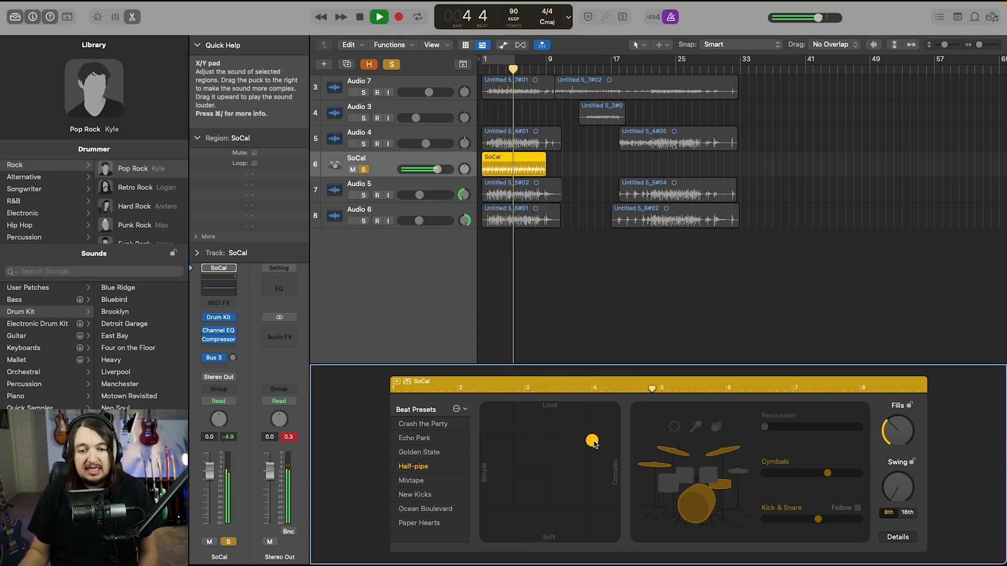
key(space)
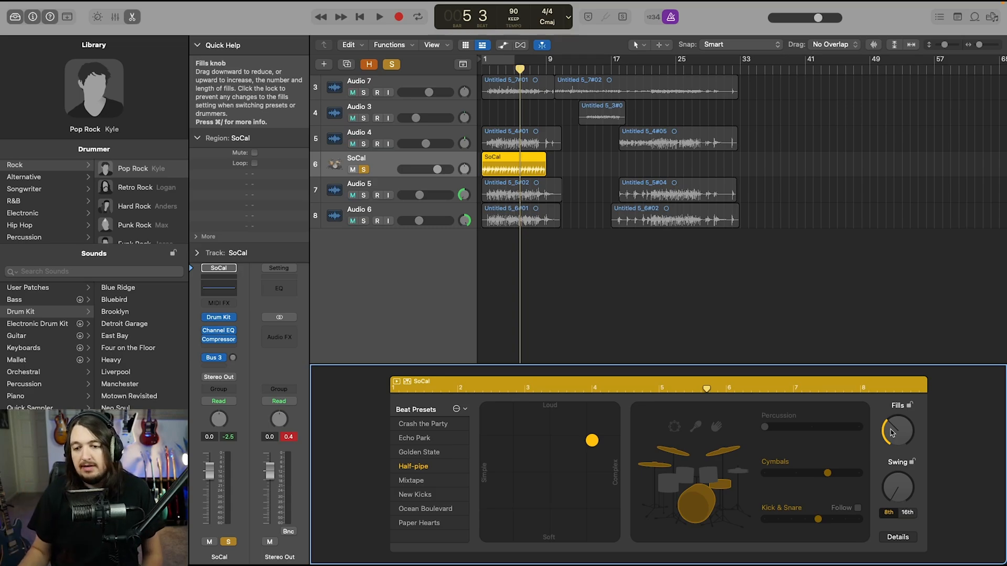
Step: Turn the drummer's Fills up to maximum and audition the beat from around bar 3
drag(894, 423, 901, 393)
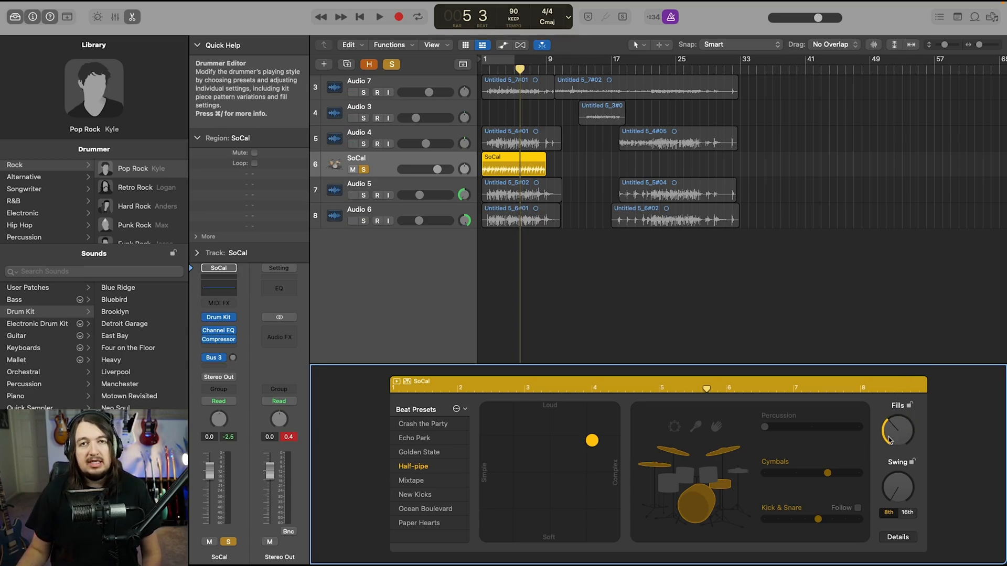
drag(890, 440, 884, 458)
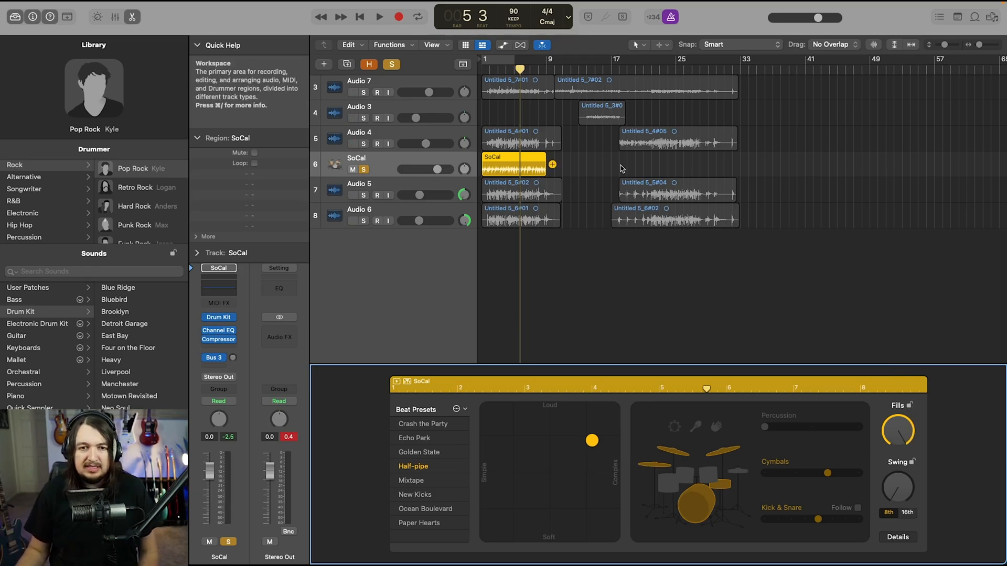
click(499, 71)
key(space)
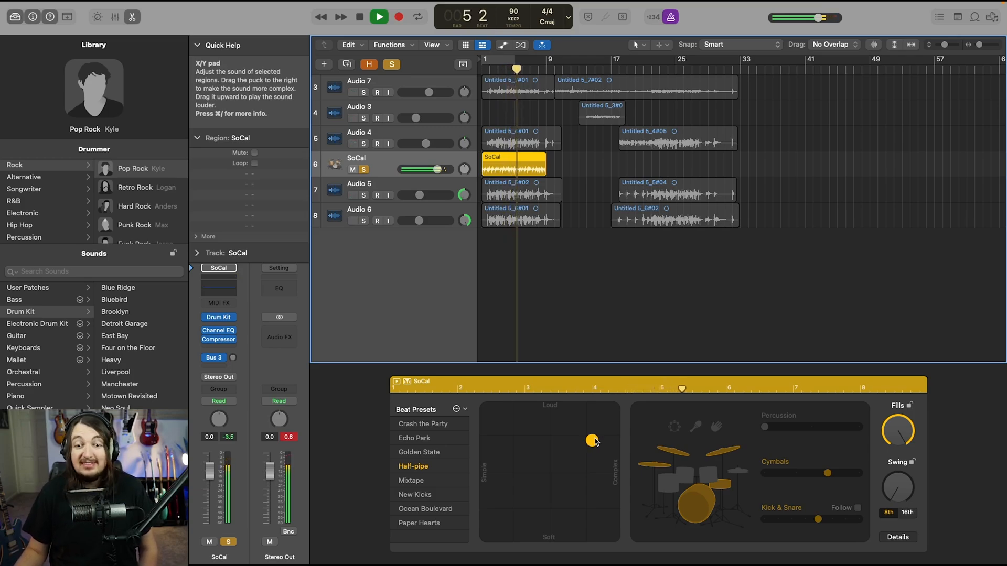
key(space)
Step: Turn Fills down to minimum, raise Swing to a bit under half, and play the beat from around bar 3
drag(899, 432, 900, 496)
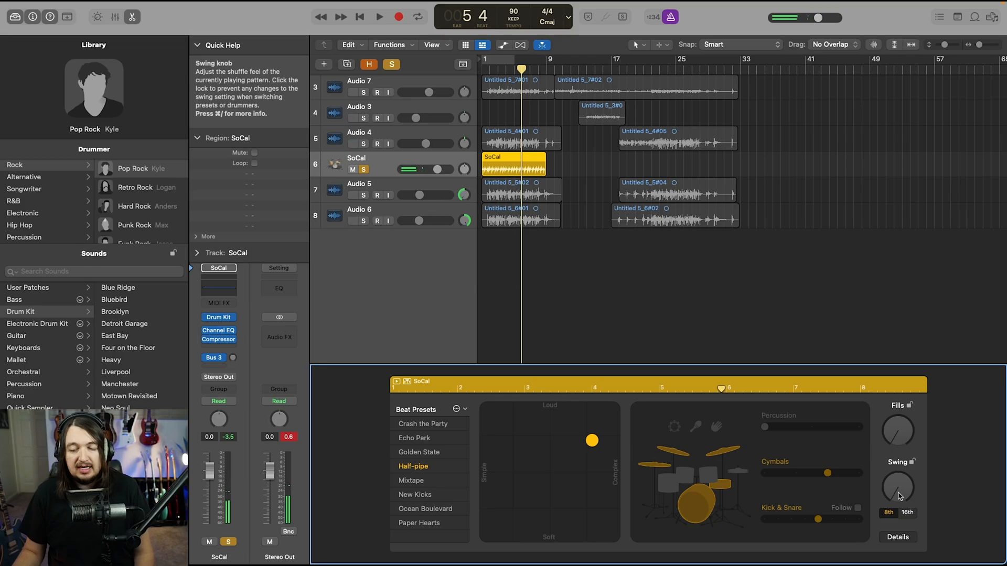
drag(900, 496, 895, 456)
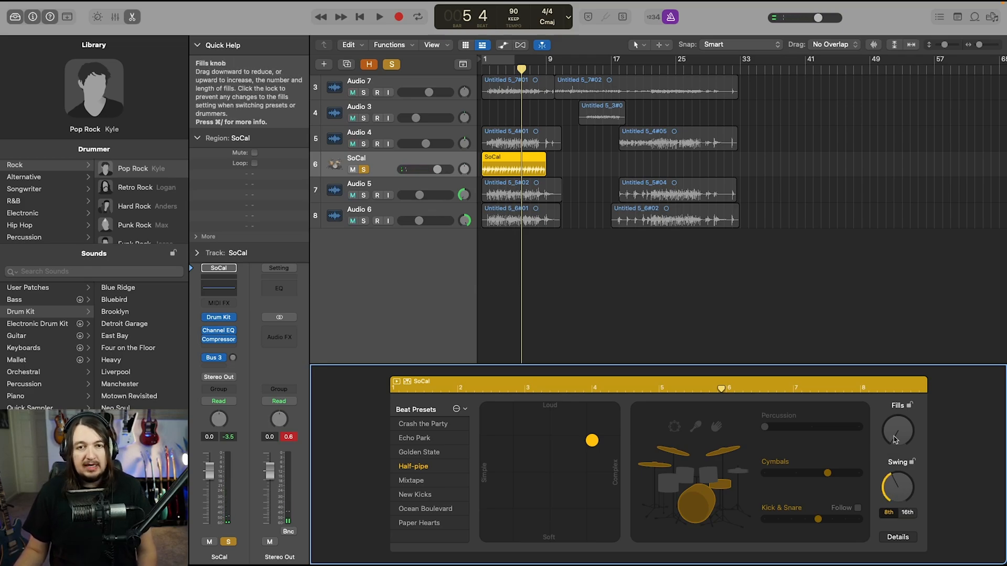
click(503, 69)
key(space)
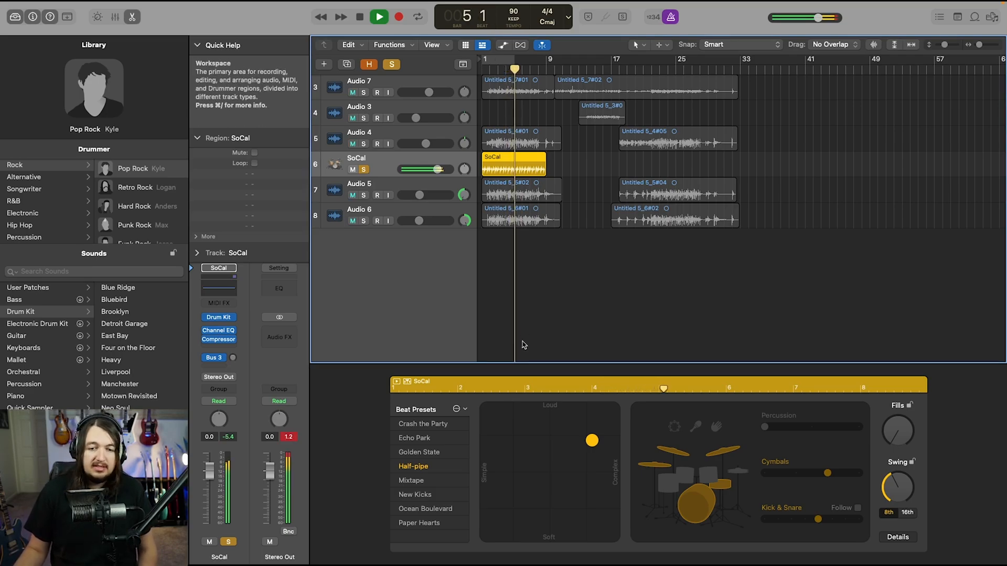
Step: Make the beat simpler, raise Swing to maximum, and replay the drums from bar 4
drag(587, 442, 503, 430)
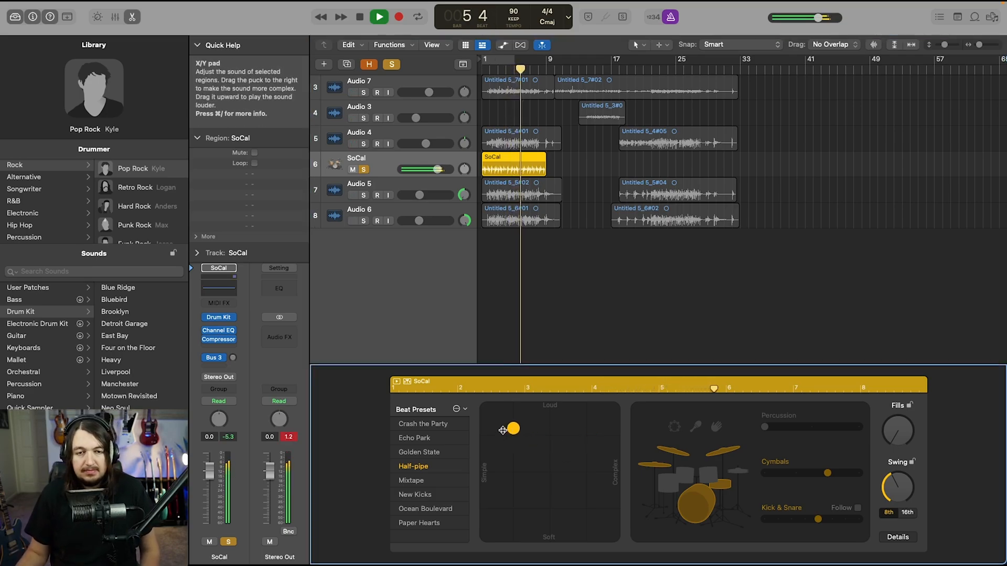
key(space)
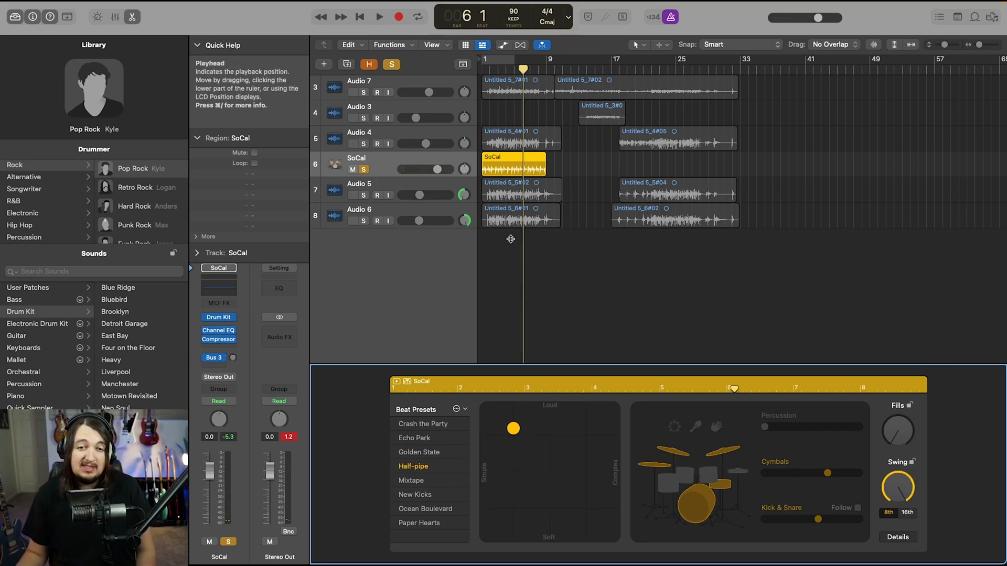
click(506, 72)
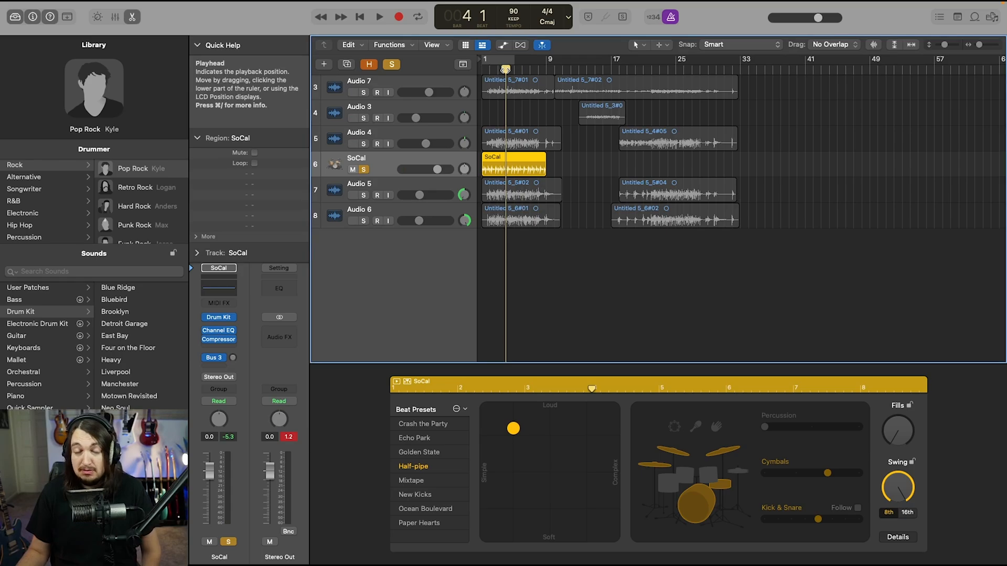
key(space)
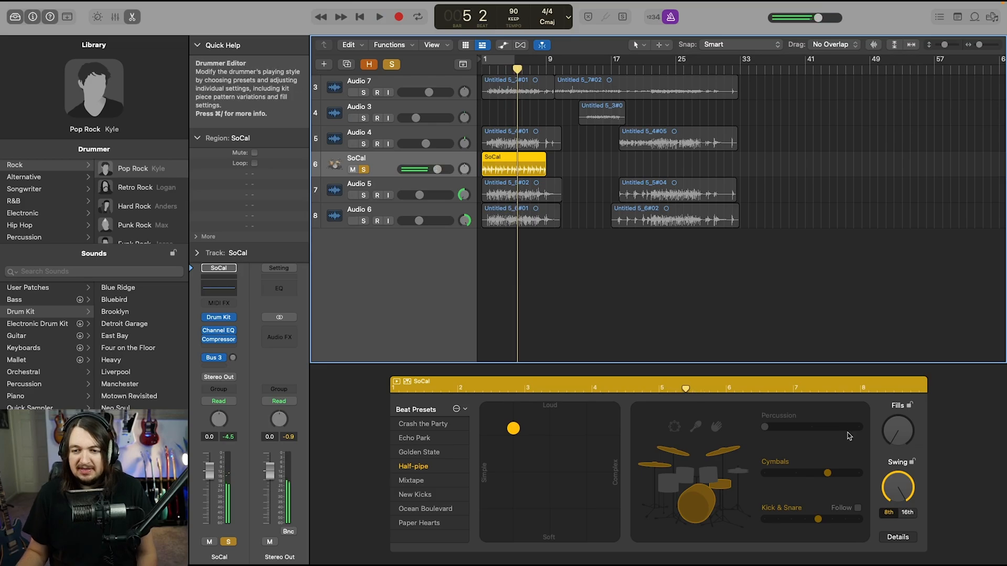
Step: Switch the beat from cymbals to toms at the highest variation, with no swing and more complexity, and audition it from around bar 3
click(704, 478)
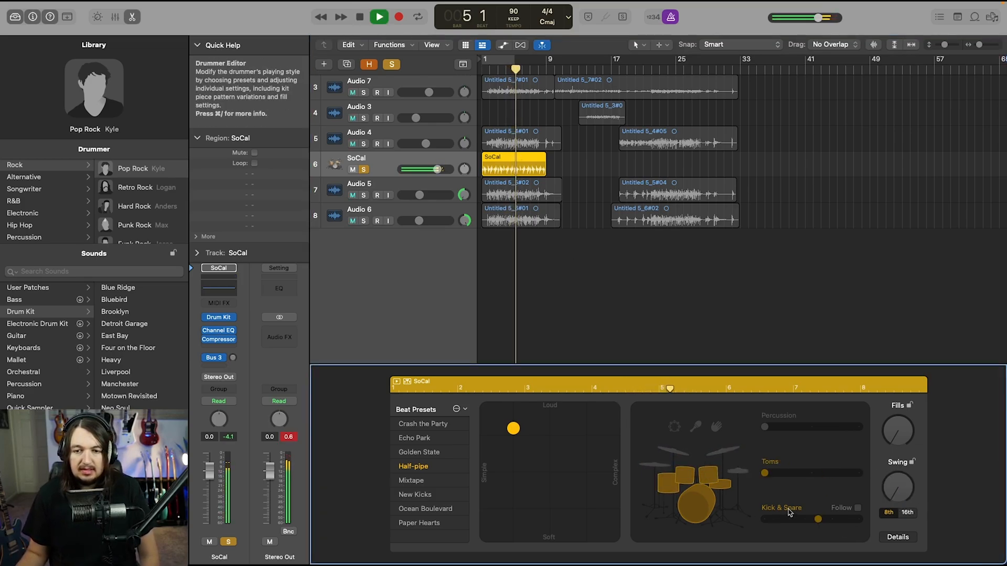
drag(513, 429, 584, 430)
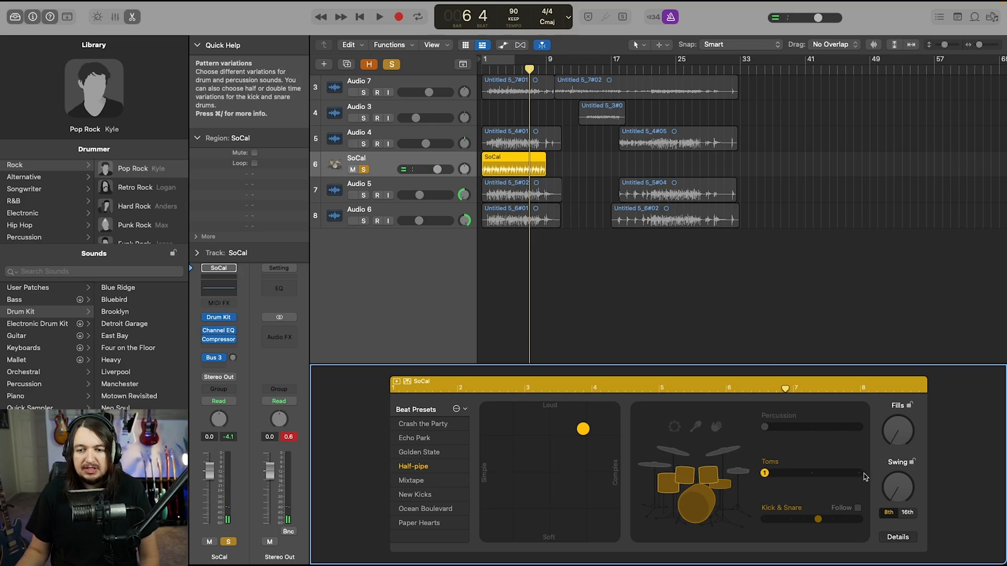
double_click(499, 70)
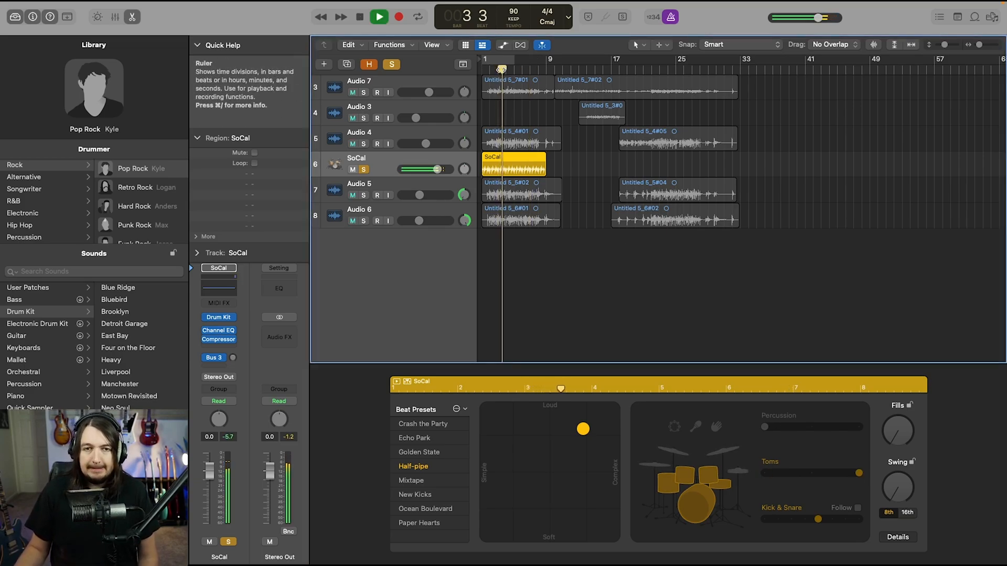
key(space)
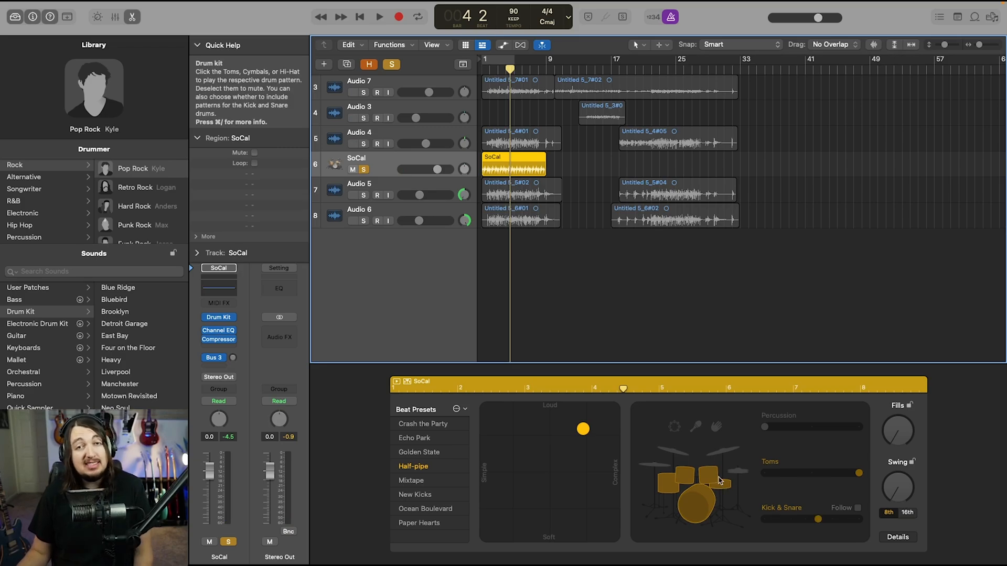
Step: Mute the toms and snare so only the kick plays, make the beat as simple as possible, and audition it from around bar 2
click(710, 476)
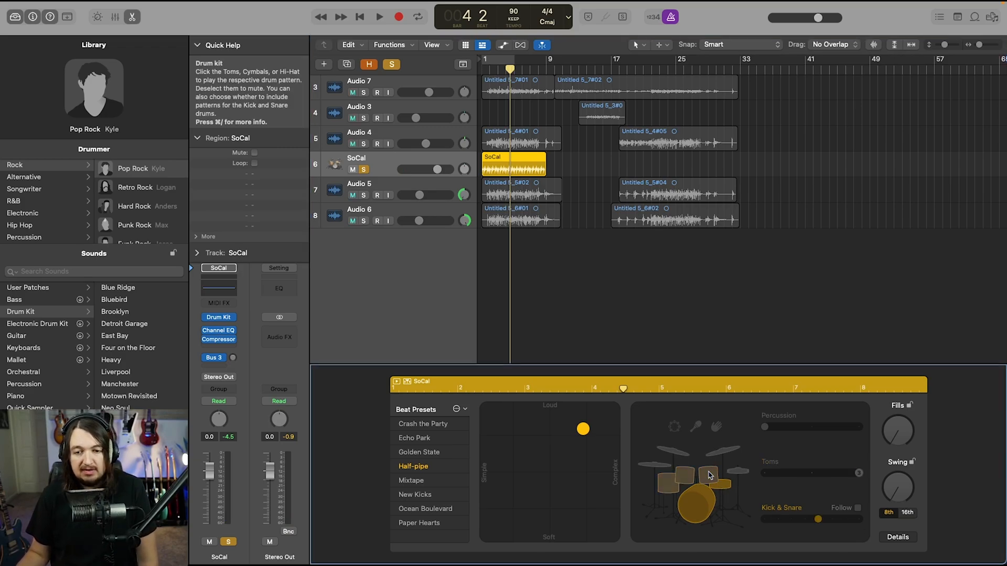
click(724, 487)
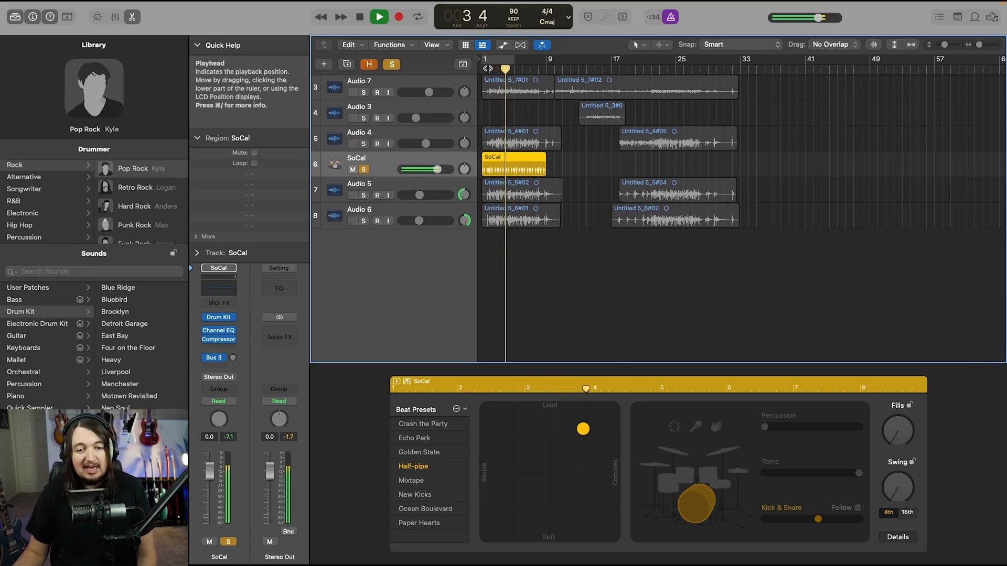
click(486, 424)
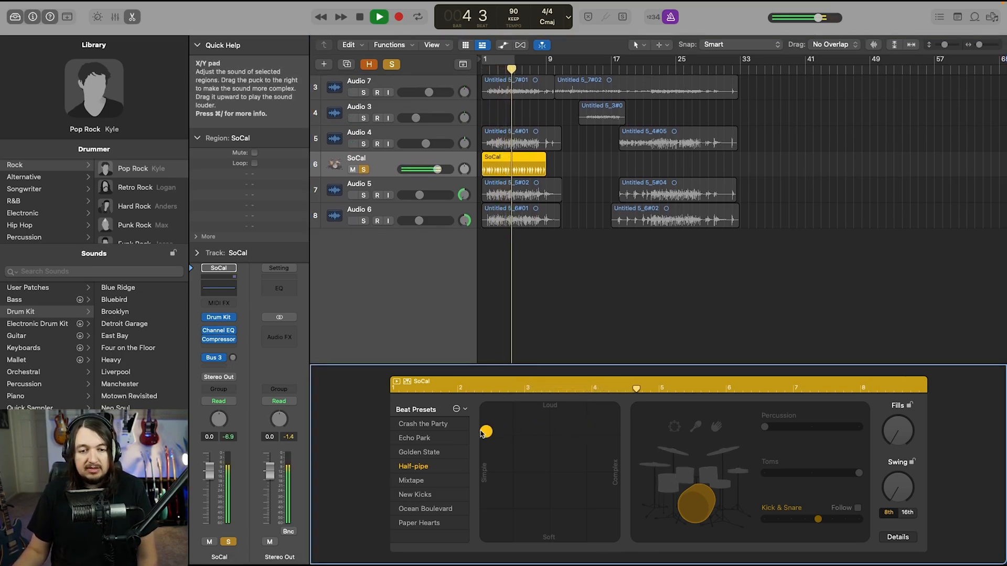
click(492, 68)
key(space)
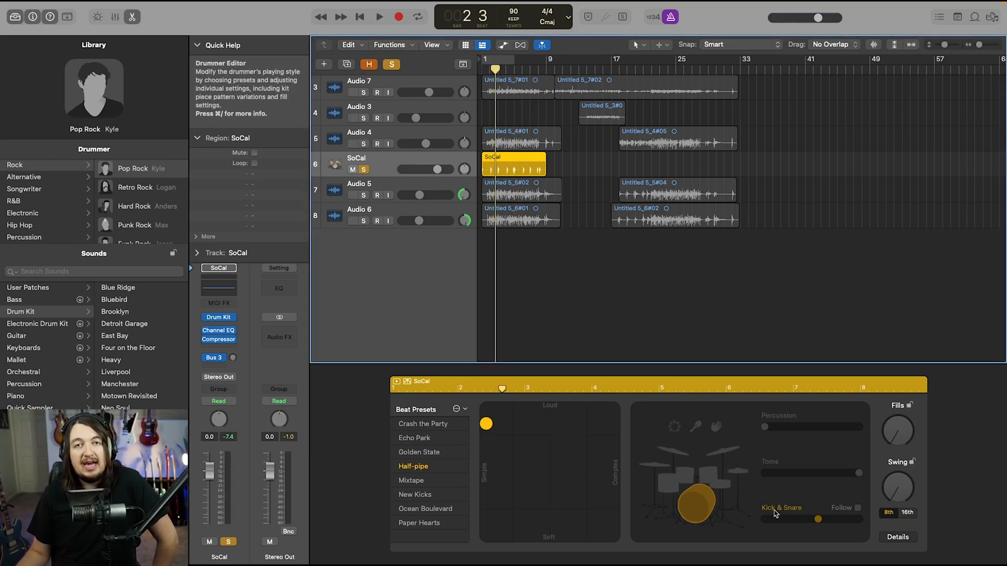
Step: Try the lowest Kick & Snare variation, raise it to the highest, and audition the beat from around bar 4
click(765, 519)
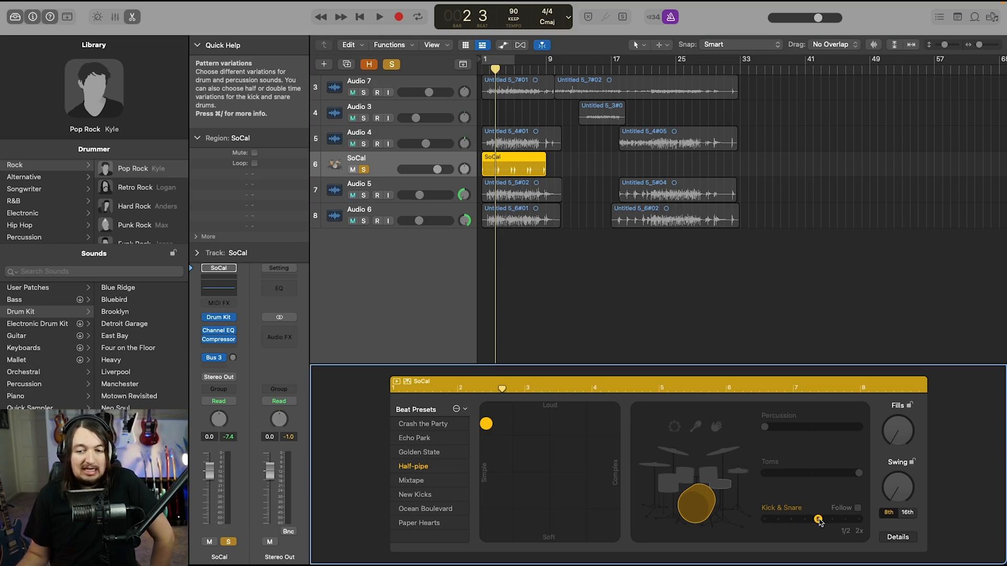
click(765, 520)
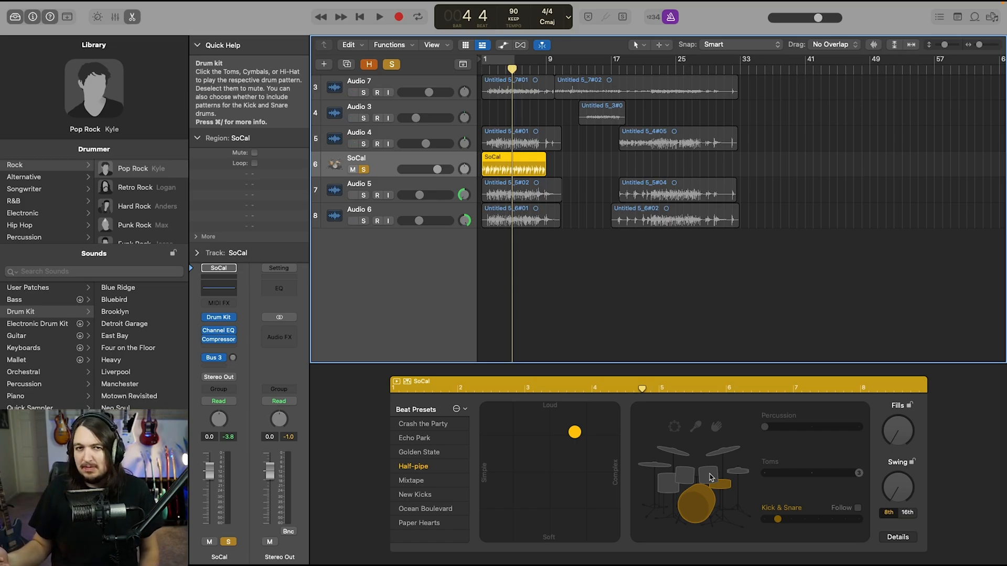
click(846, 520)
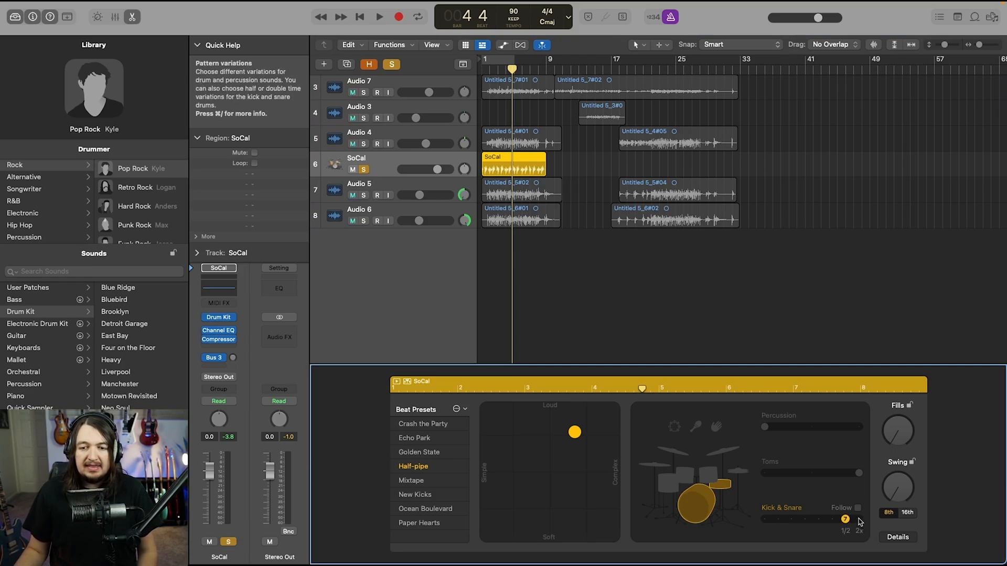
click(506, 69)
key(space)
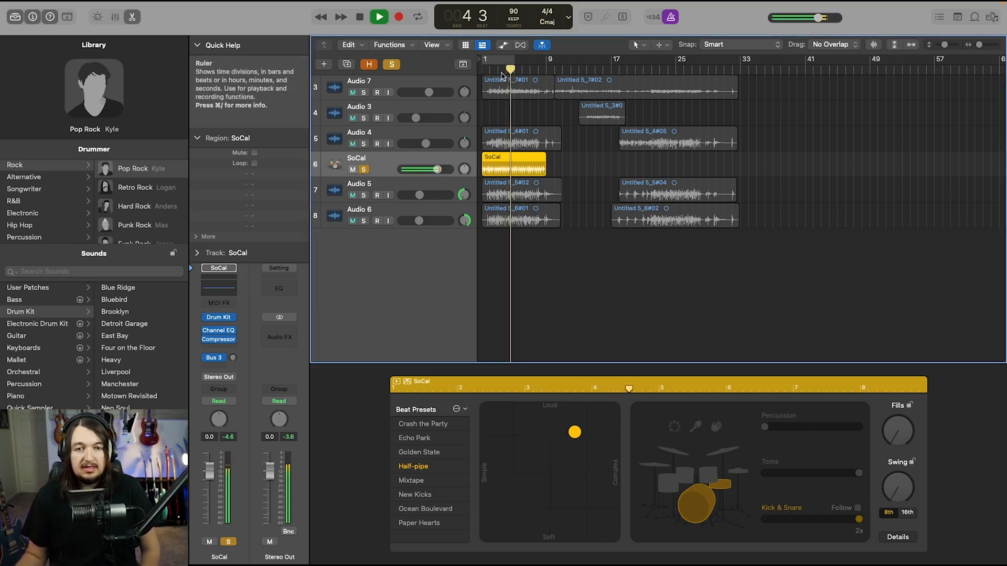
key(space)
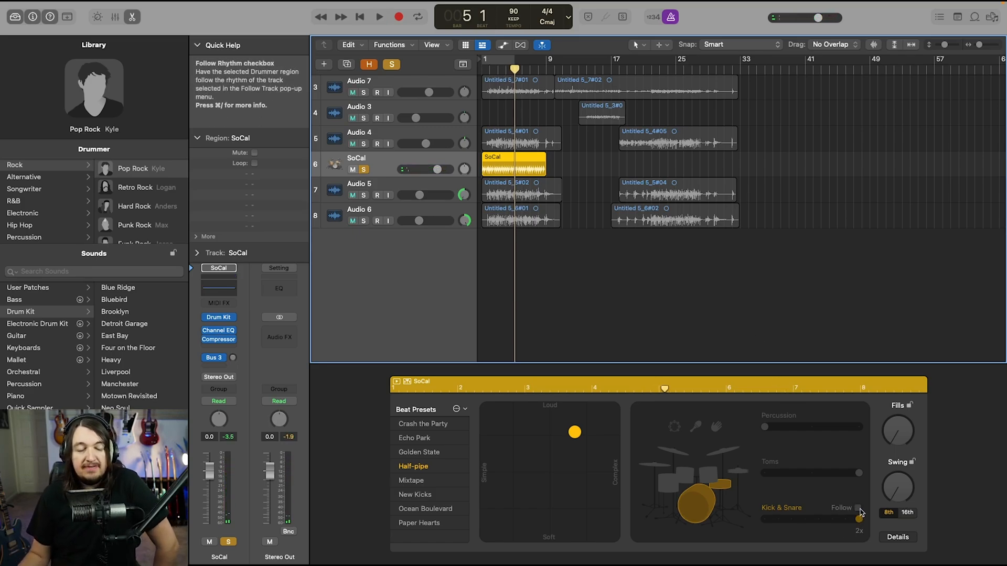
Step: Make the Kick & Snare pattern follow the rhythm of the Audio 7 track
click(859, 510)
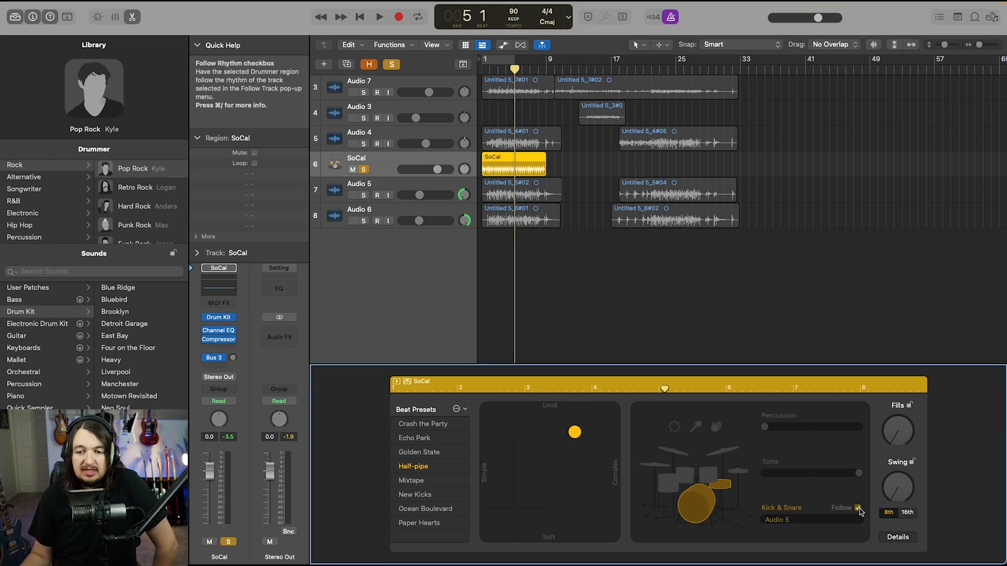
click(787, 520)
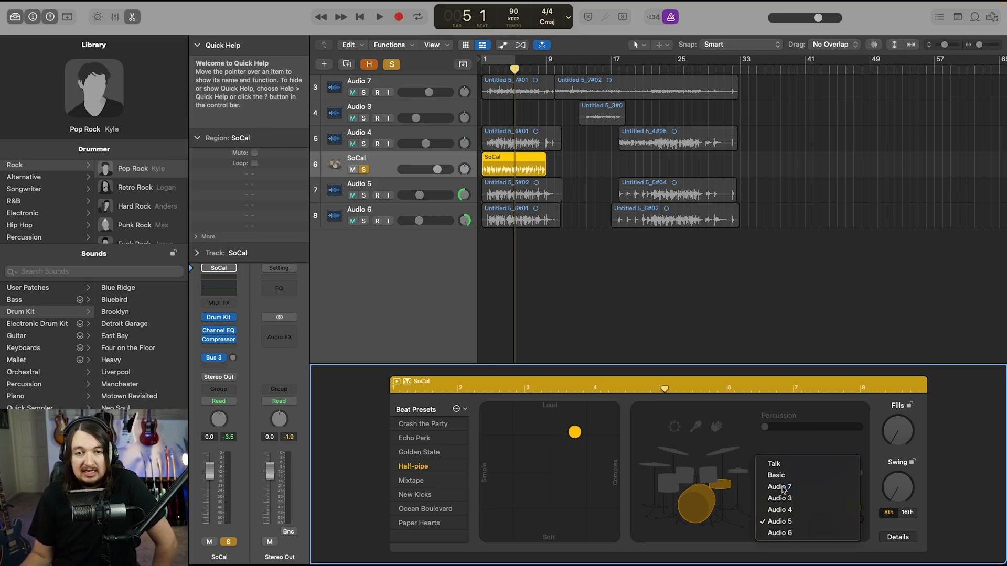
click(784, 488)
Step: Solo Audio 7 alongside the drums, make the beat simpler, and audition both from bar 3
drag(515, 69, 499, 68)
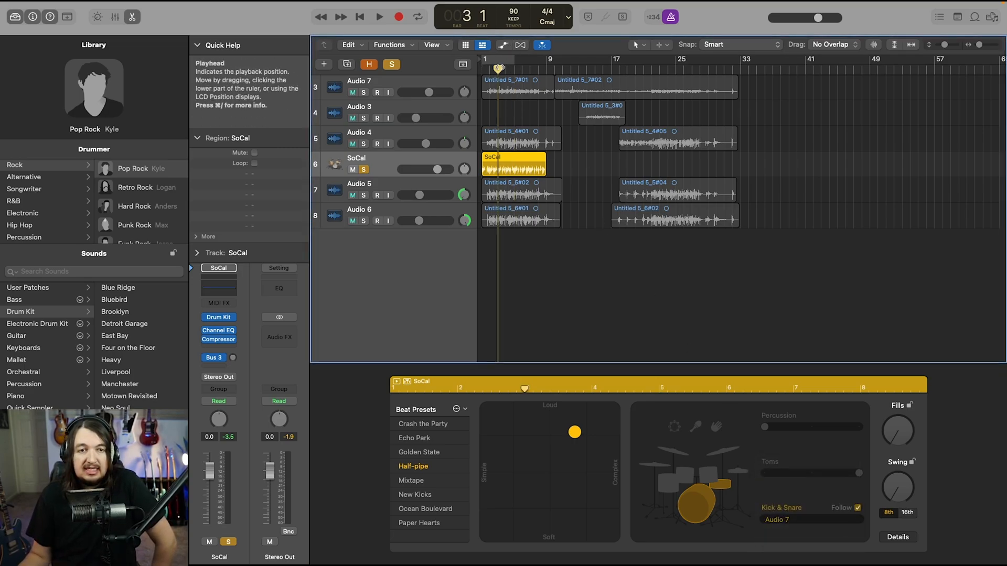
click(363, 93)
drag(576, 433, 522, 431)
key(space)
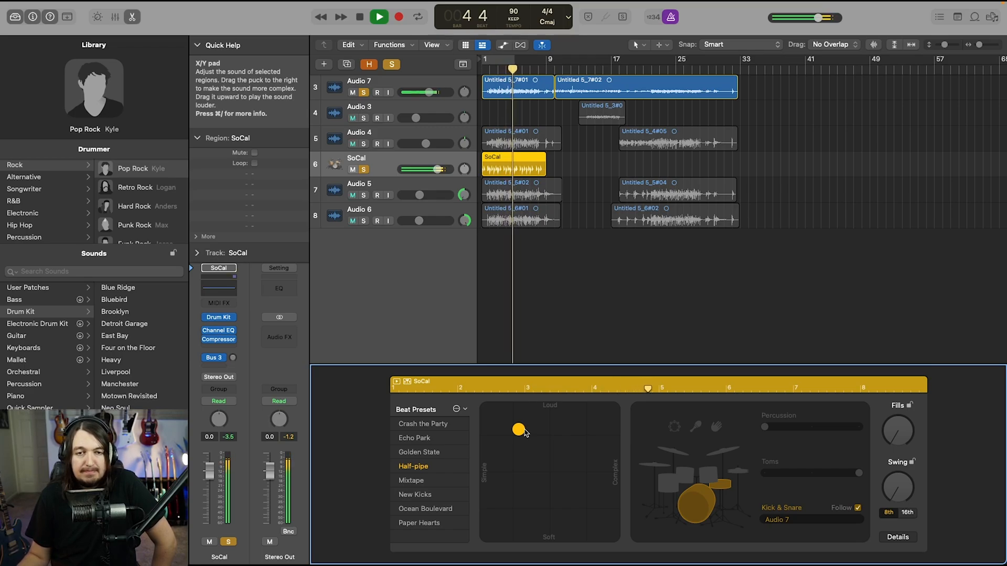
key(space)
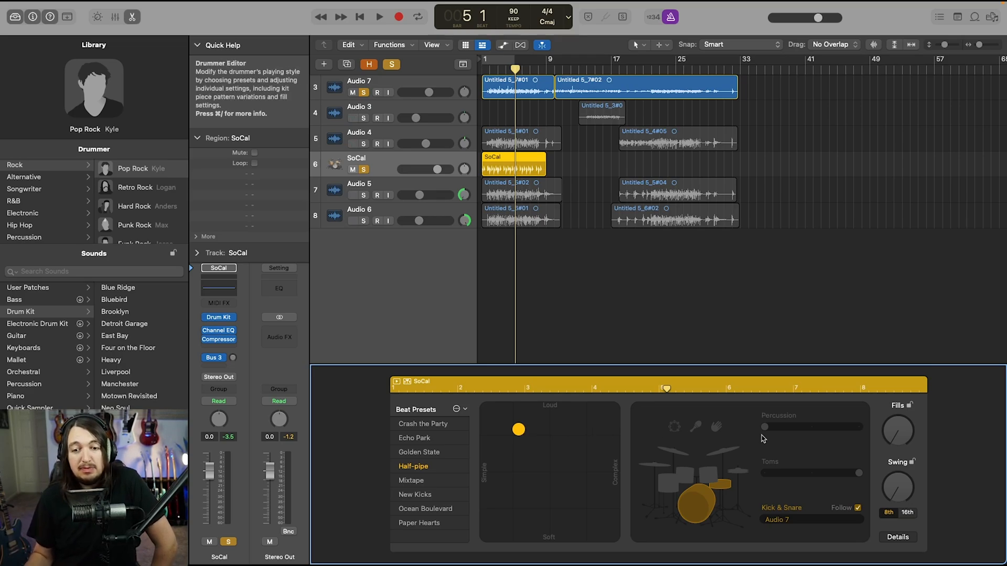
Step: Add the cymbals to the beat and, while it plays with Audio 7, make it more complex and slightly louder
click(723, 453)
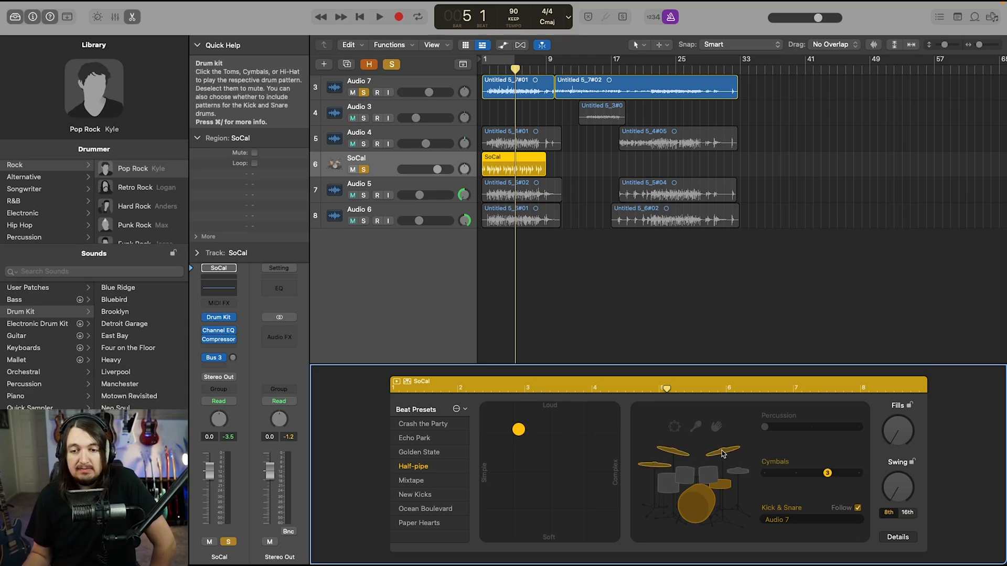
click(485, 69)
key(space)
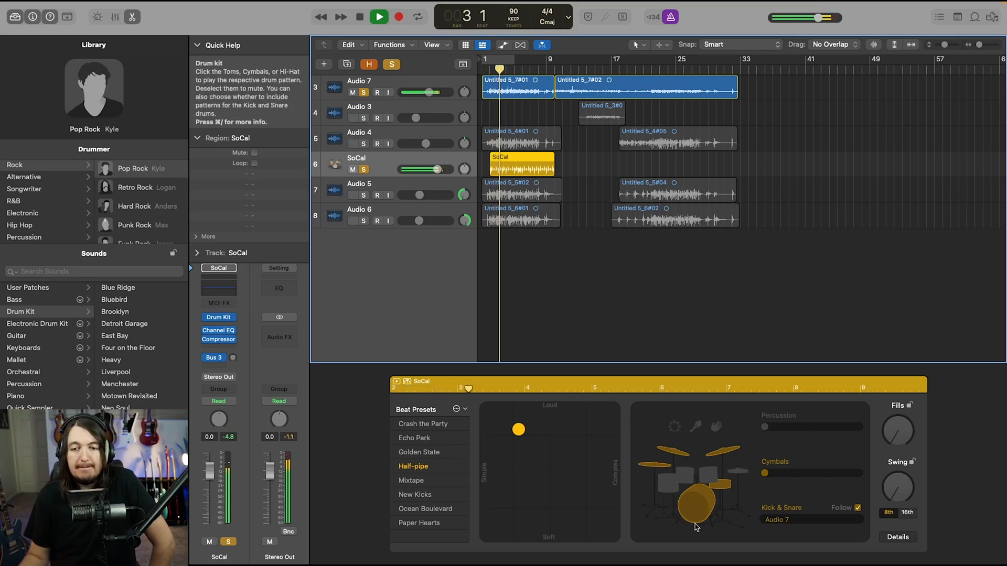
drag(519, 429, 565, 423)
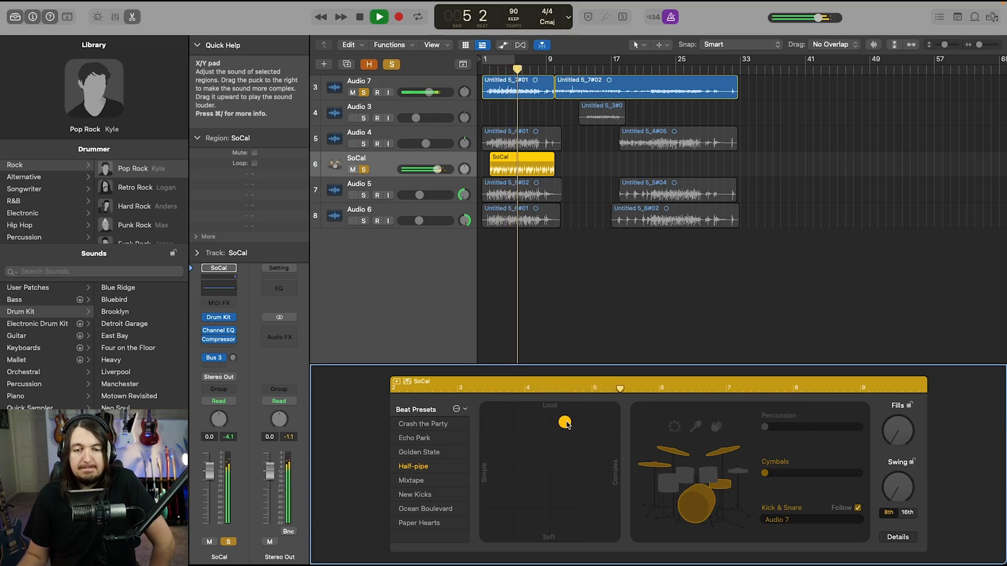
key(space)
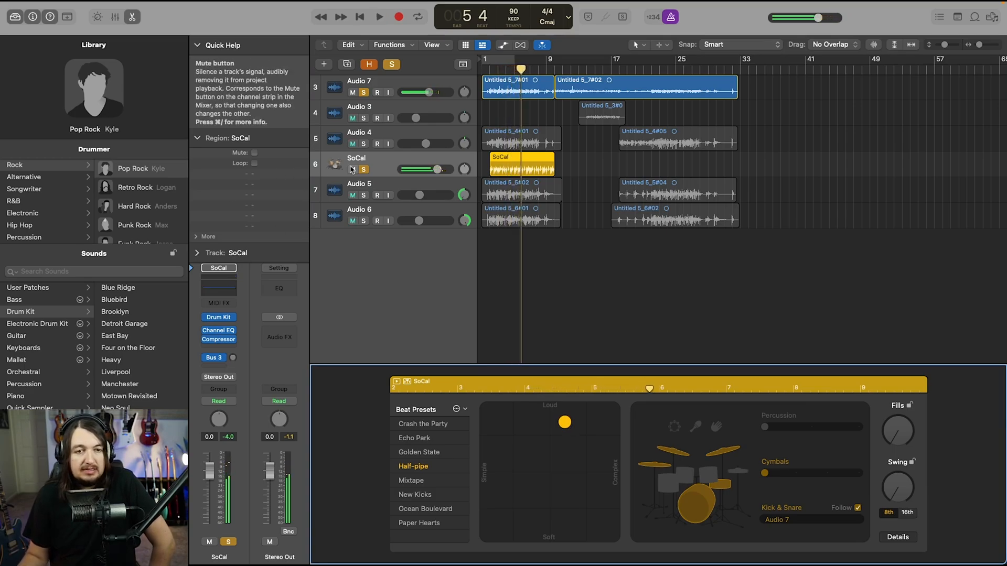
Step: Unsolo the SoCal and Audio 7 tracks and play the full mix from bar 2
click(364, 169)
click(364, 93)
click(491, 60)
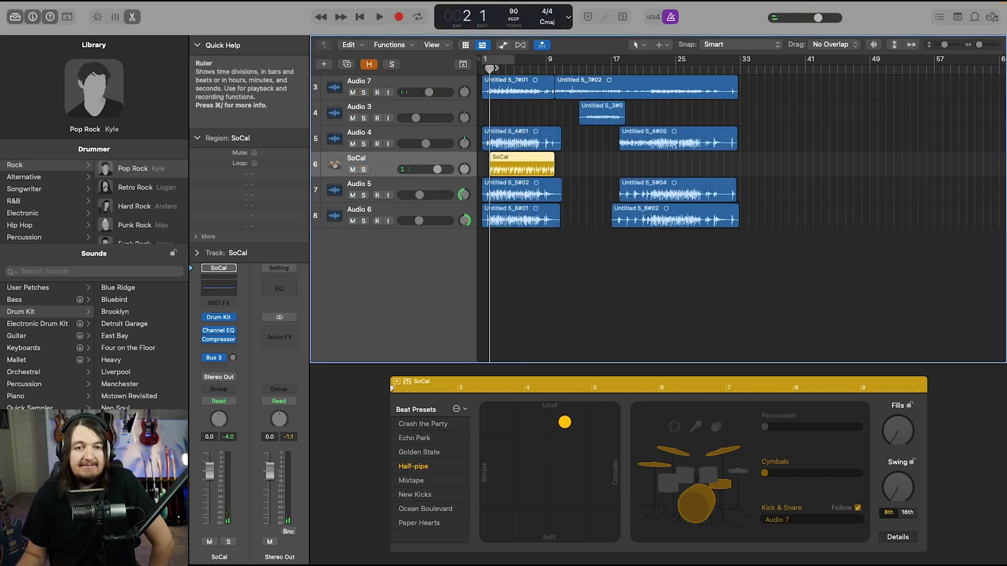
key(space)
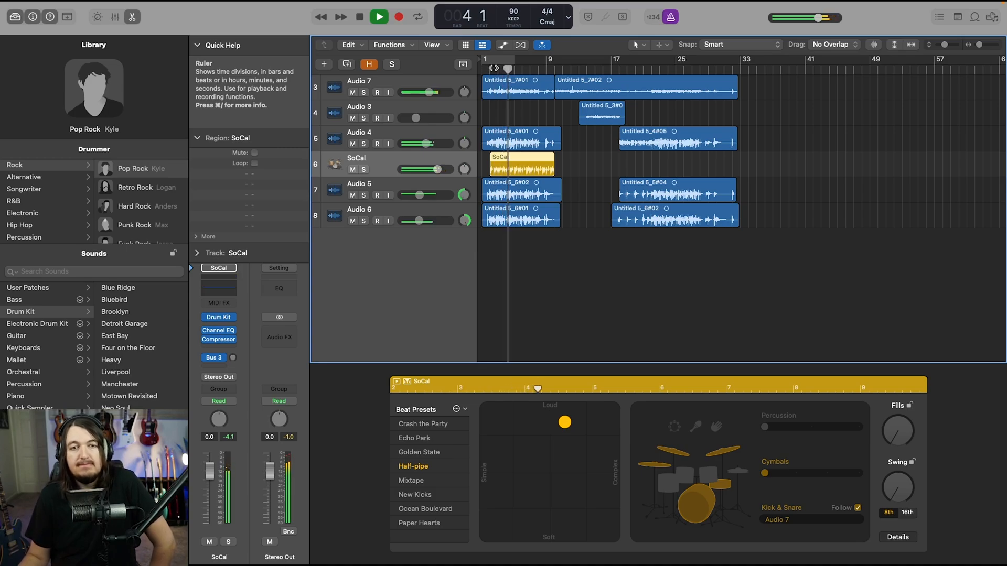
key(space)
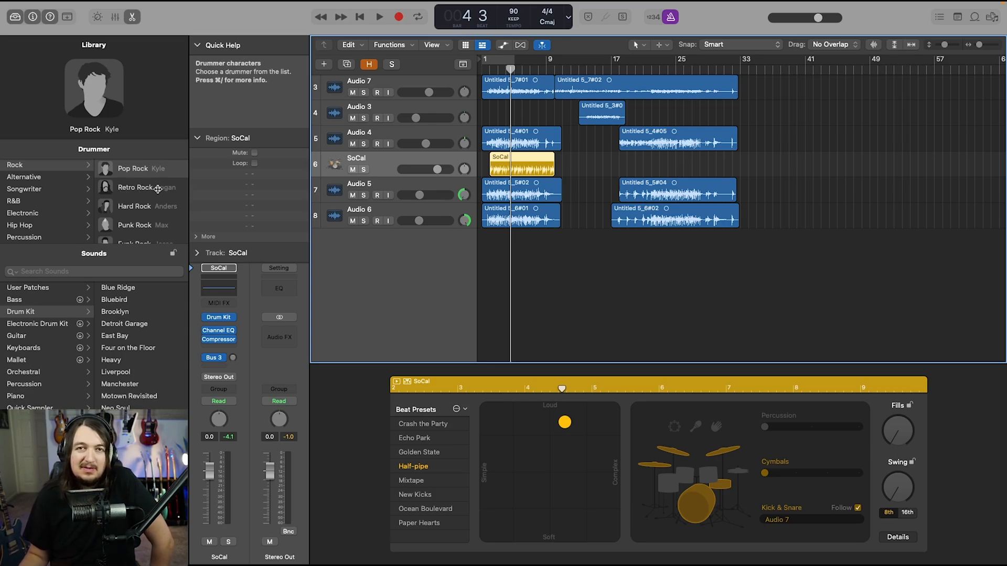
Step: Try out the Retro Rock, Hard Rock, Punk Rock, Funk Rock and Britpop drummers on the drum track
mouse_move(157, 189)
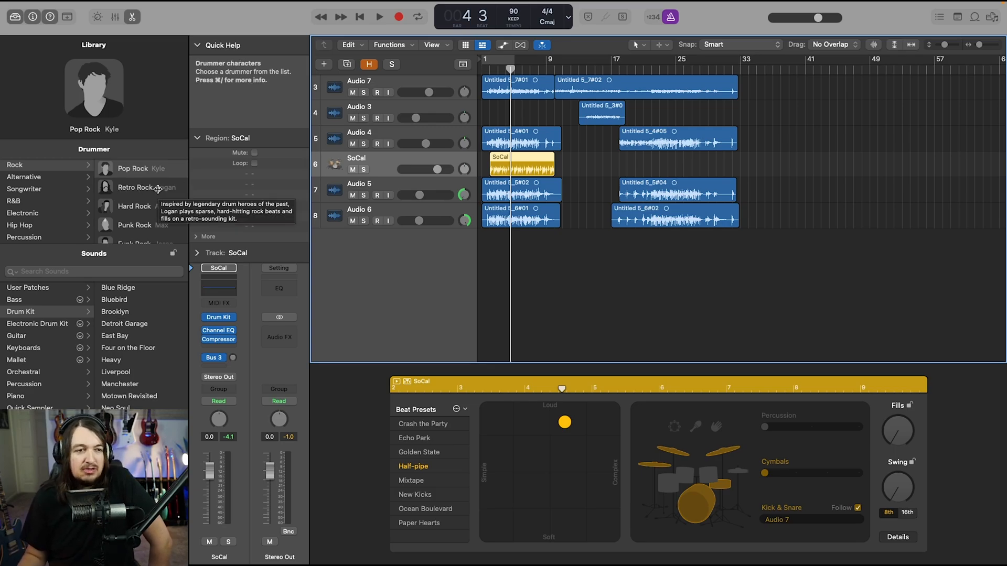
click(113, 189)
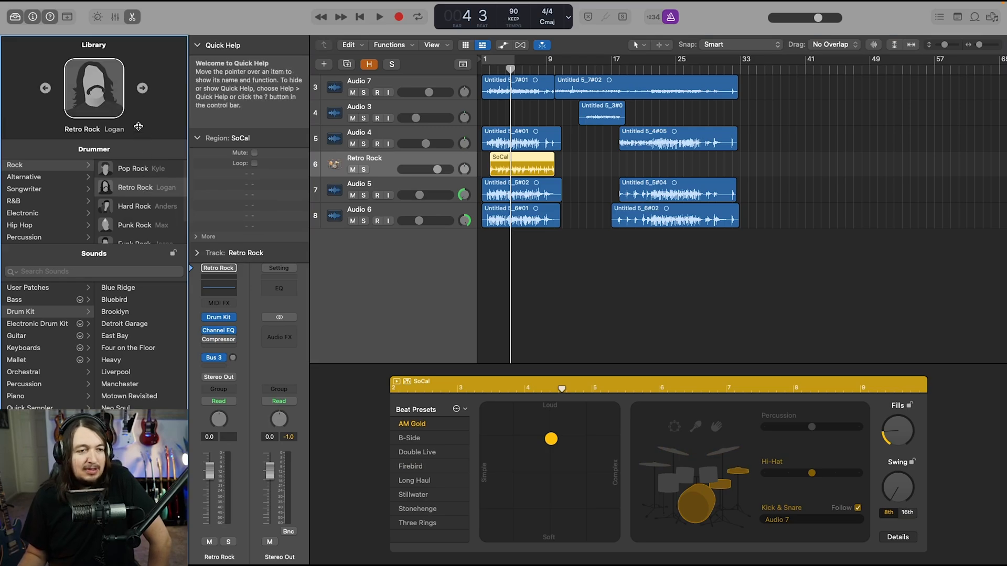
click(148, 204)
click(138, 228)
scroll(138, 228, down, 2)
click(139, 214)
click(132, 229)
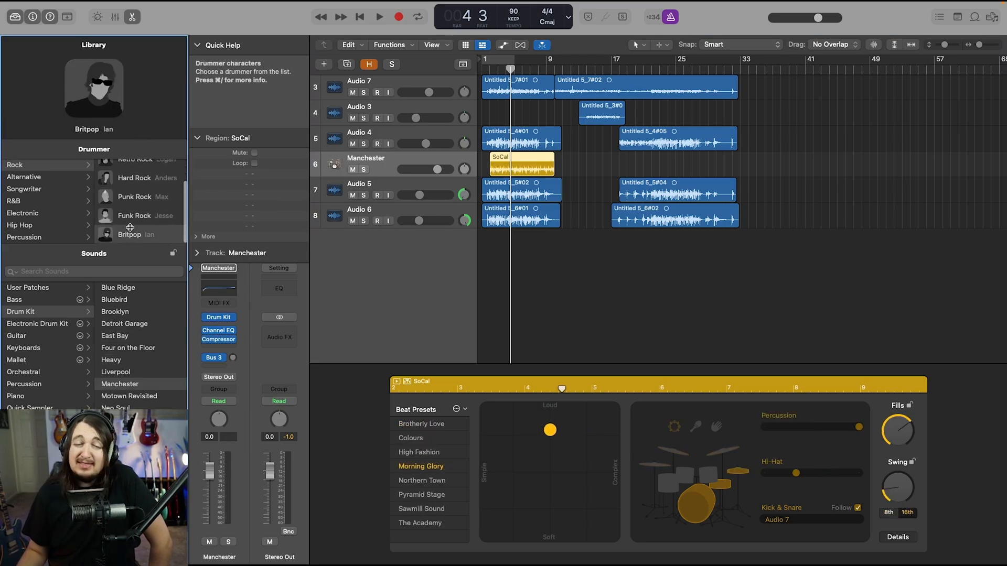
Step: Browse the Alternative drummers, choose the Retro Rock drummer from the Rock category, and audition it in the mix and soloed
scroll(131, 228, up, 2)
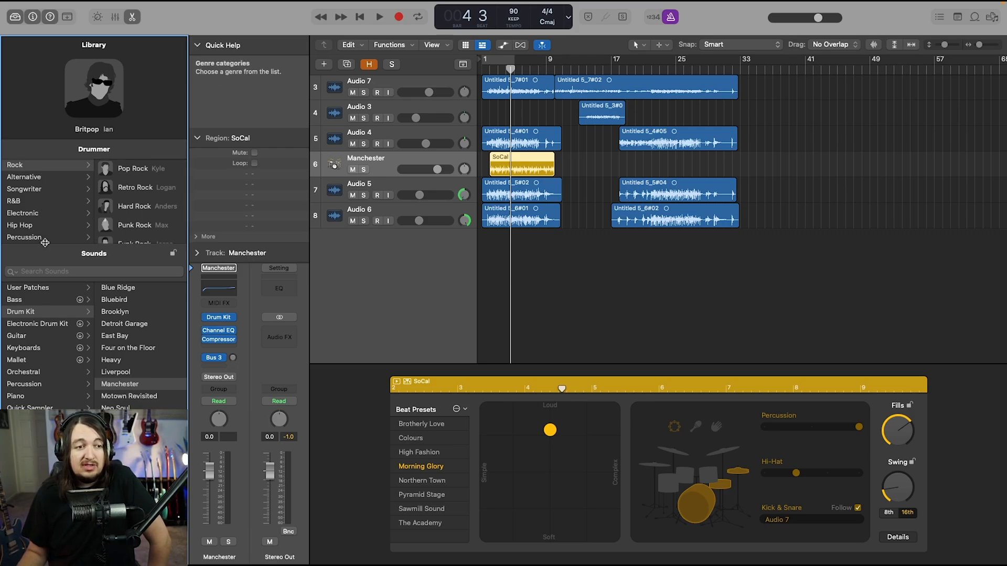
click(37, 179)
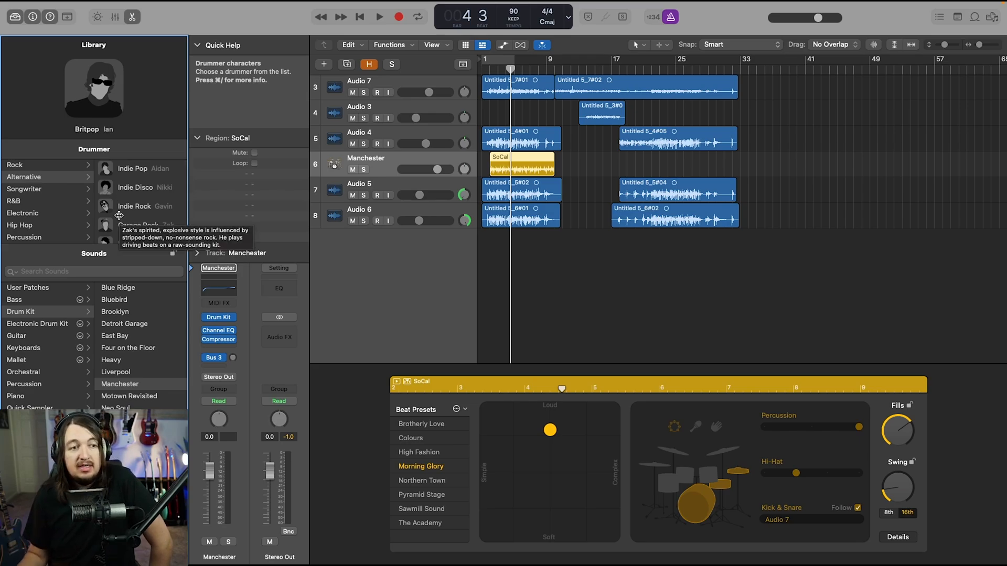
click(36, 164)
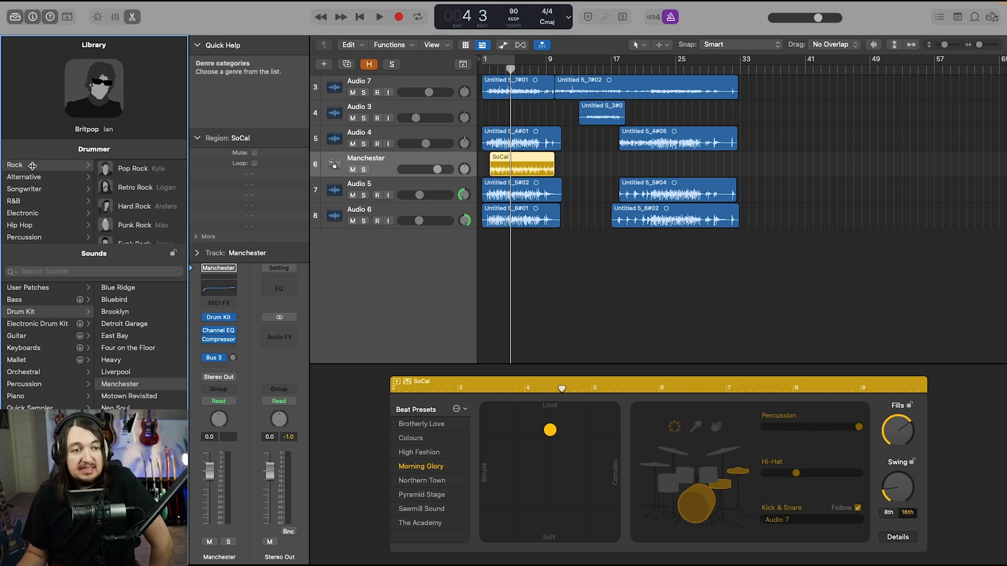
click(139, 187)
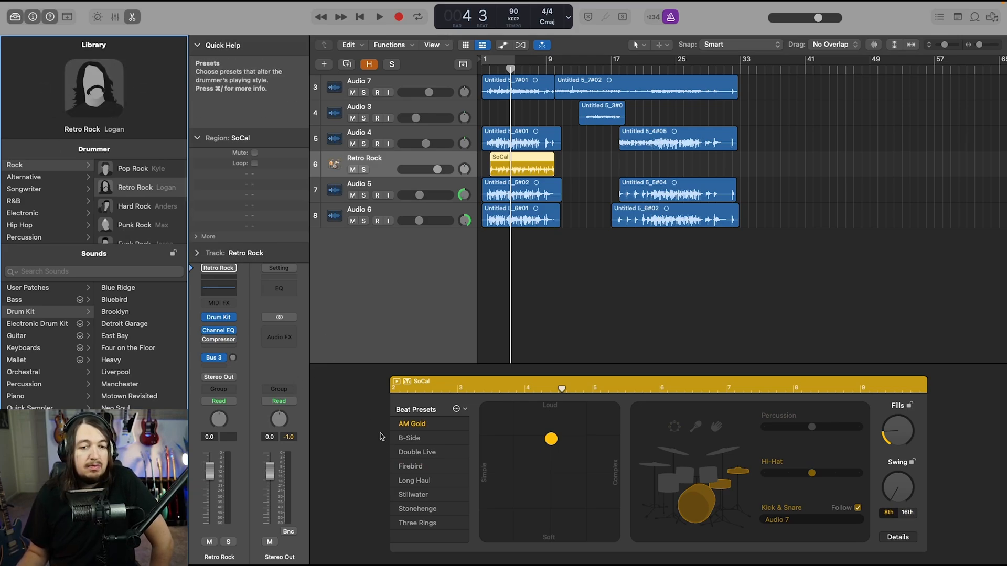
key(space)
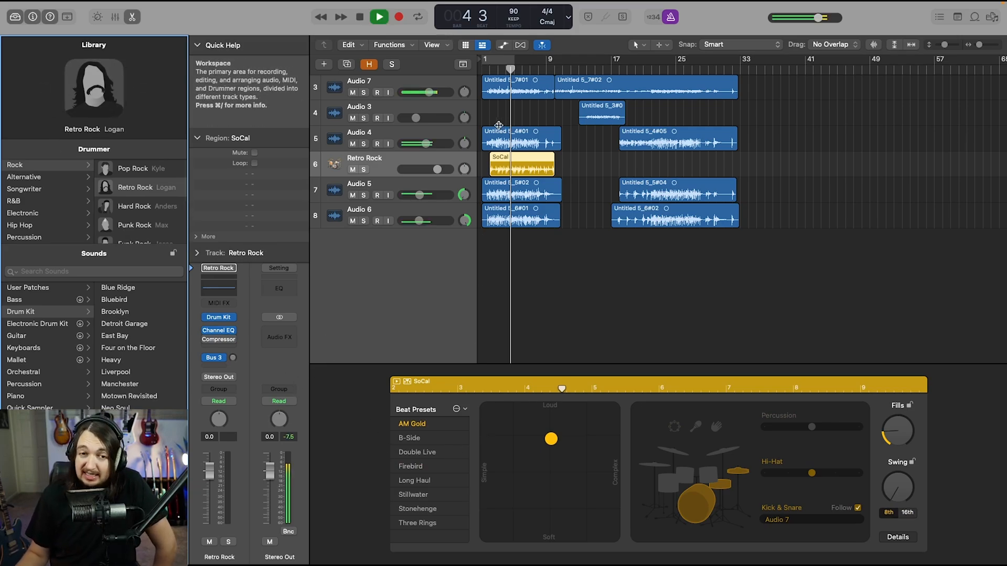
click(365, 170)
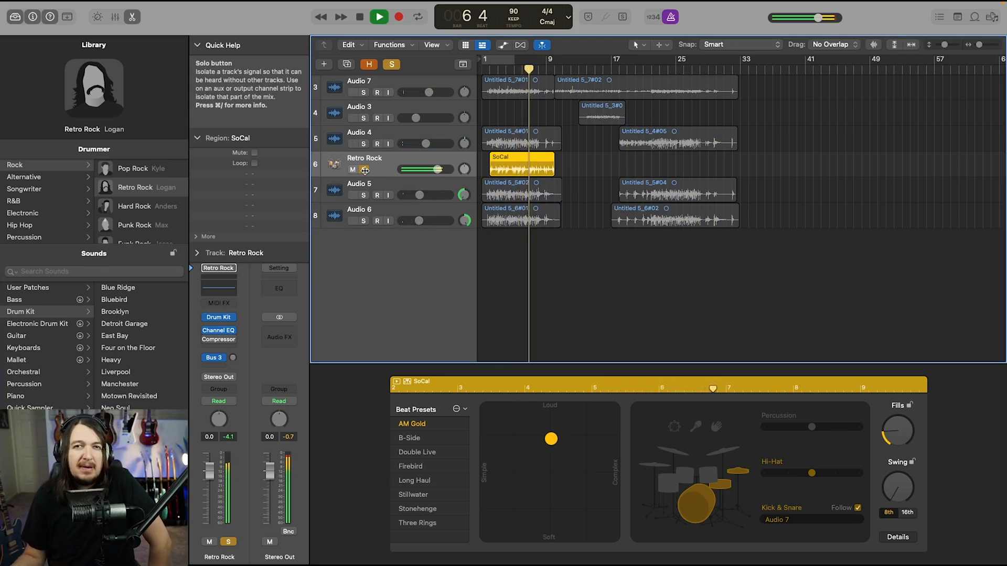
key(space)
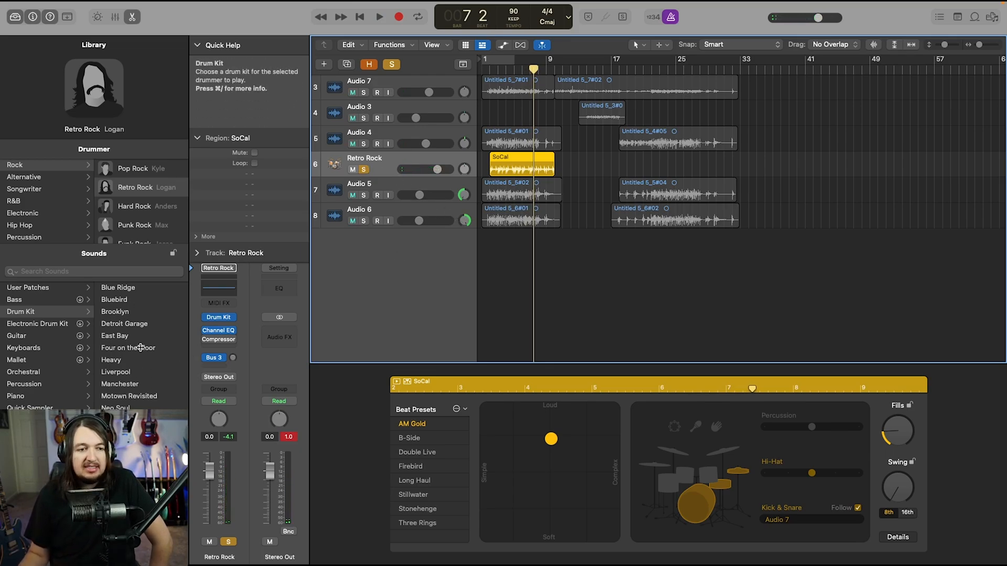
Step: Switch the drum track's sound to the Heavy drum kit and audition it
click(123, 361)
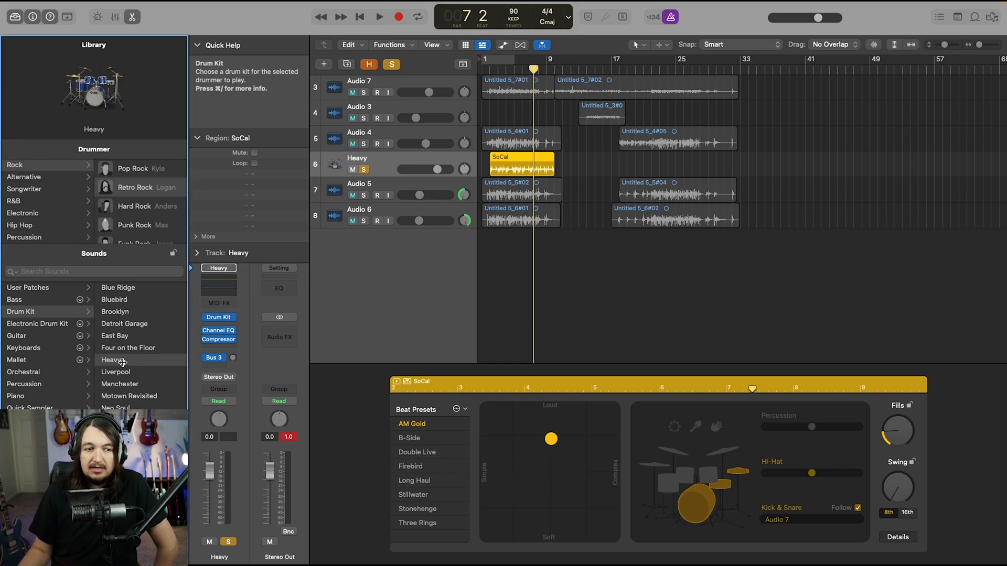
key(space)
key(space)
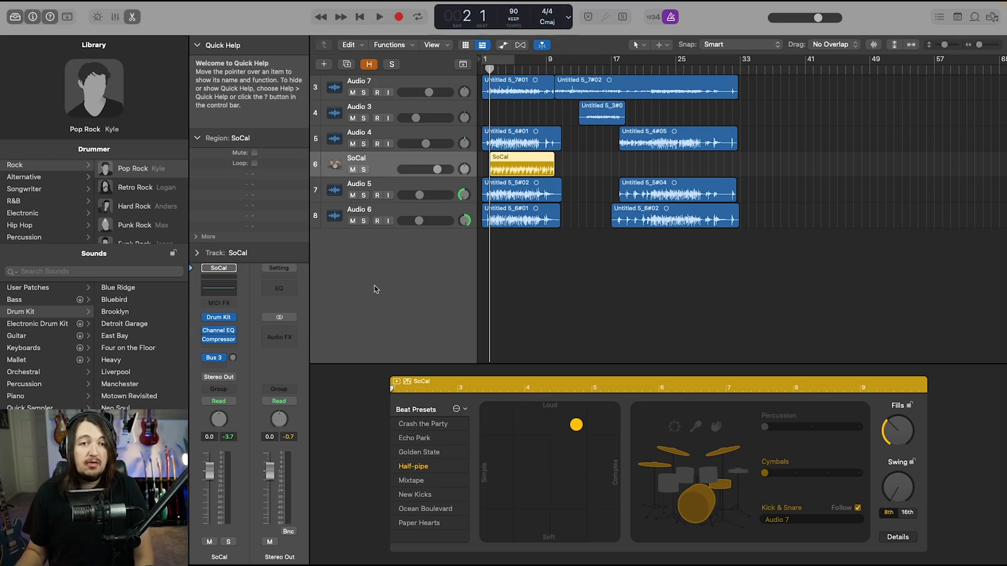
Step: Convert the SoCal Drummer region to a MIDI region
mouse_move(152, 5)
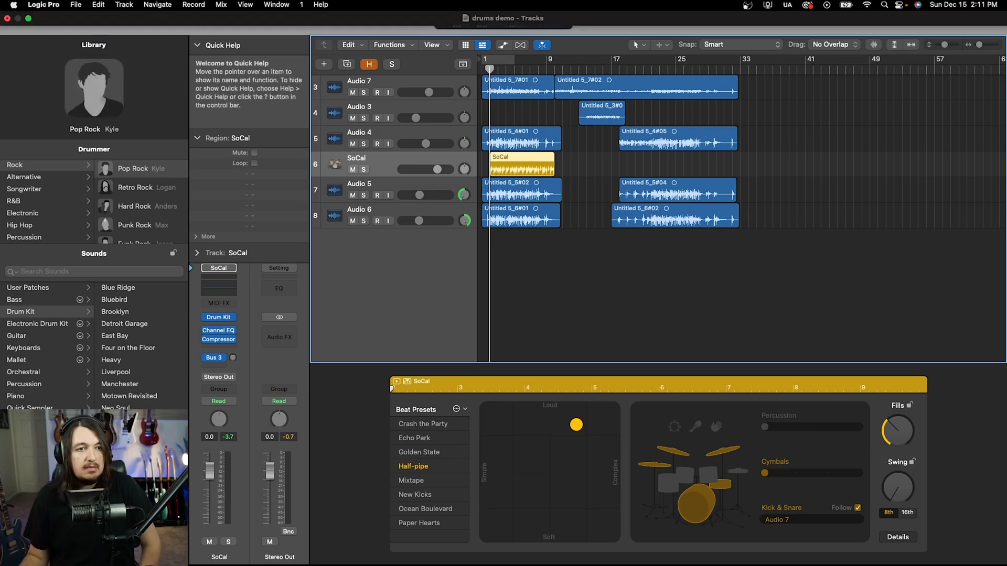
click(98, 5)
mouse_move(163, 279)
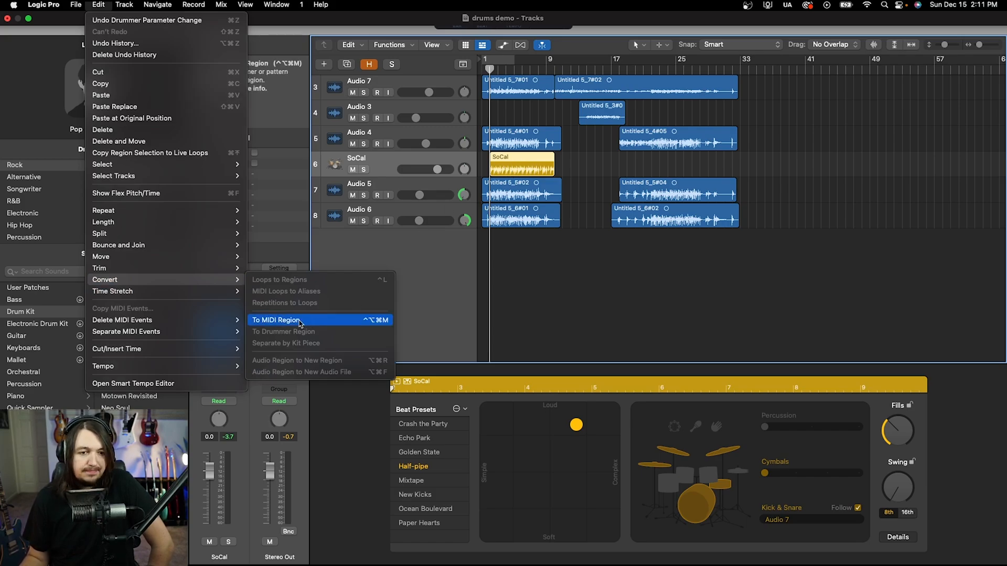
click(276, 320)
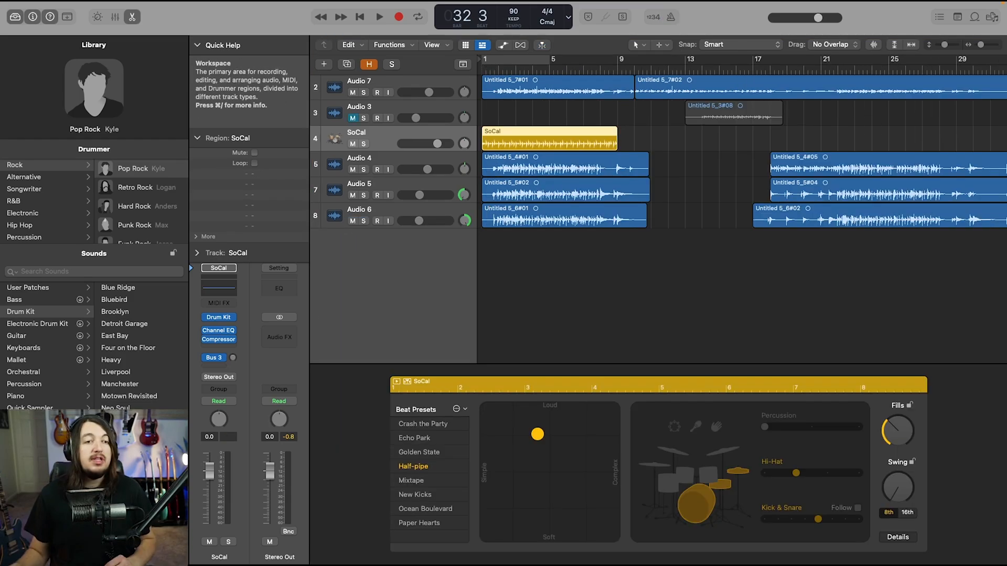
click(98, 5)
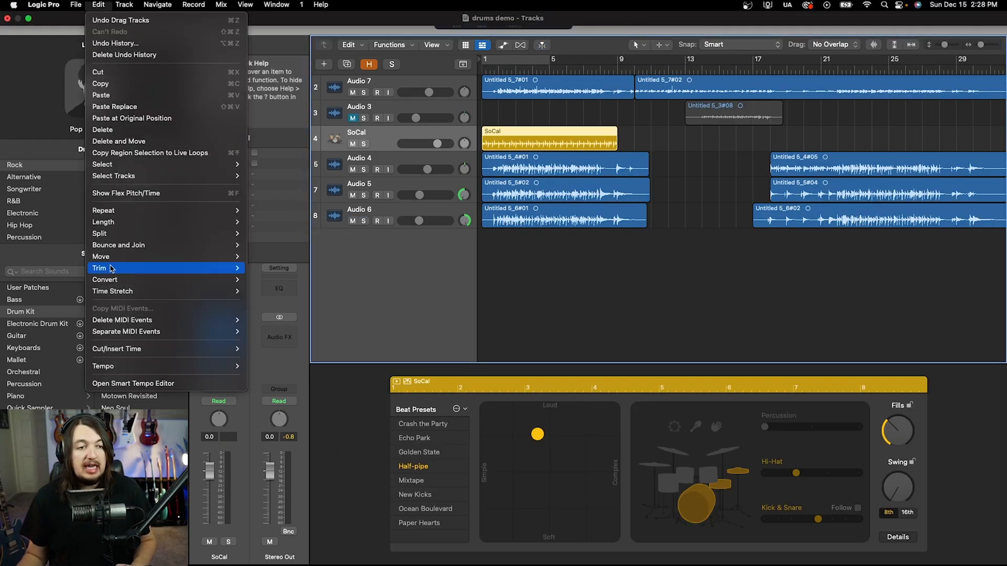
mouse_move(111, 269)
click(533, 283)
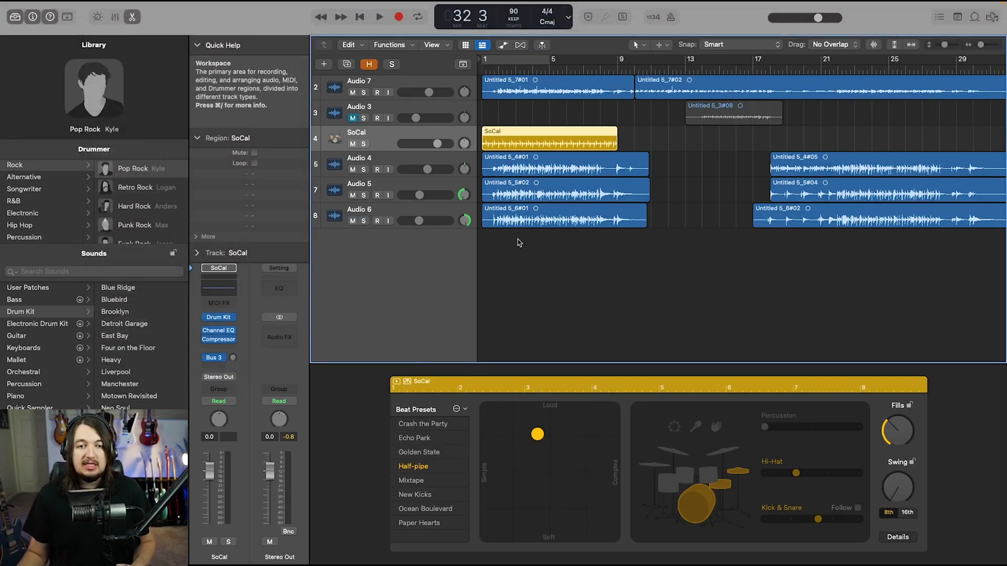
click(483, 67)
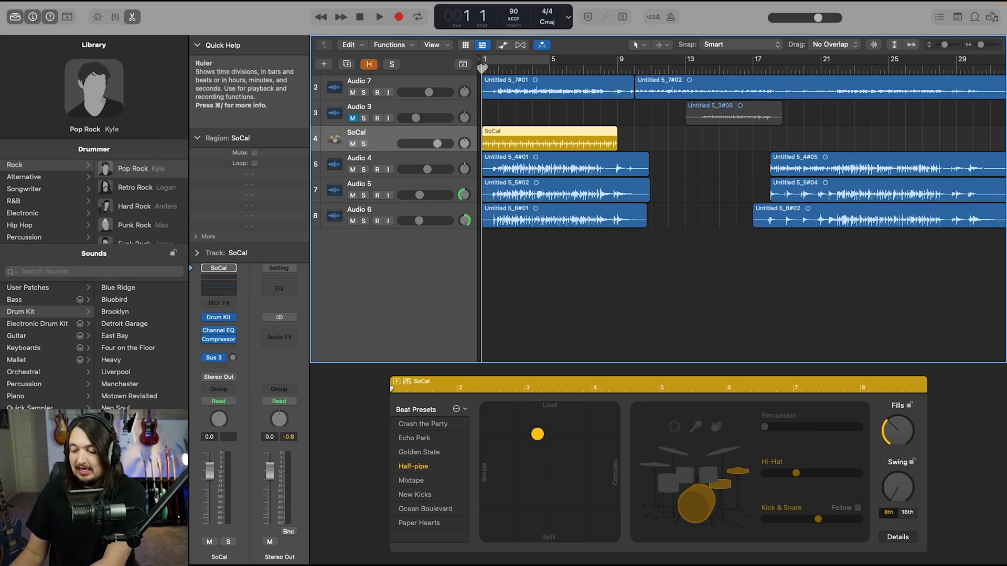
key(ctrl+alt+super+m)
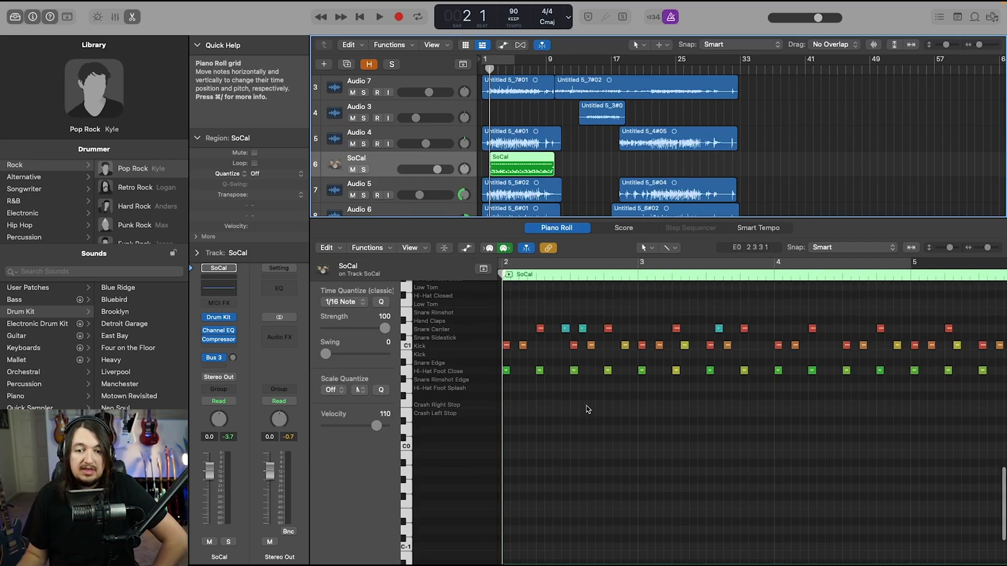
Step: Look over the converted drum notes, then solo the SoCal track and audition them
scroll(577, 409, up, 5)
scroll(587, 411, up, 1)
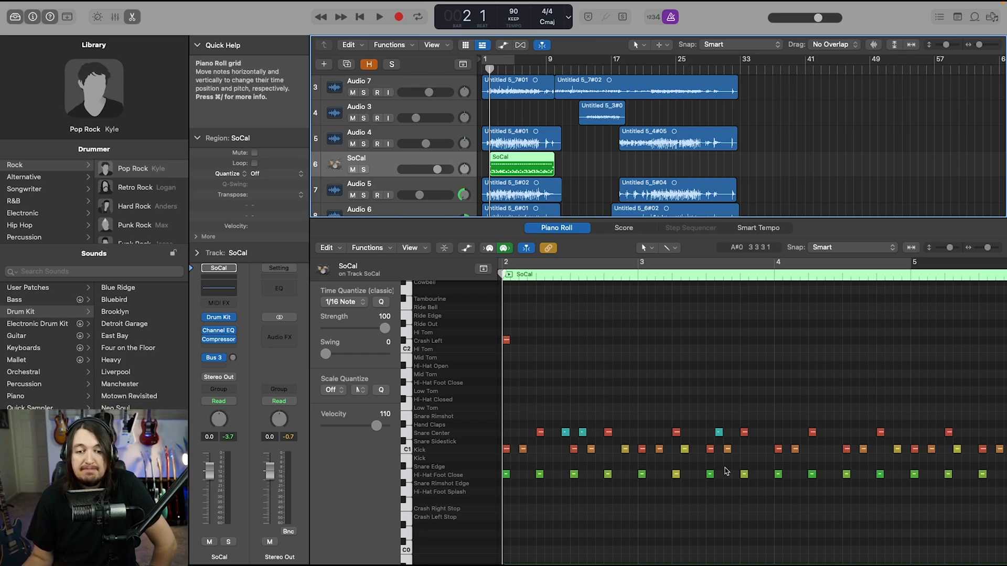
click(609, 474)
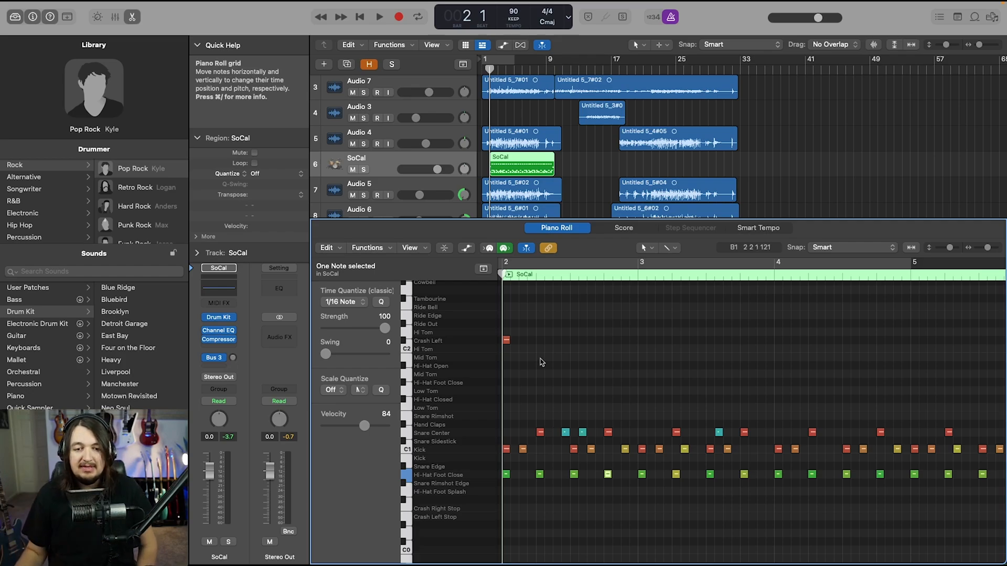
key(space)
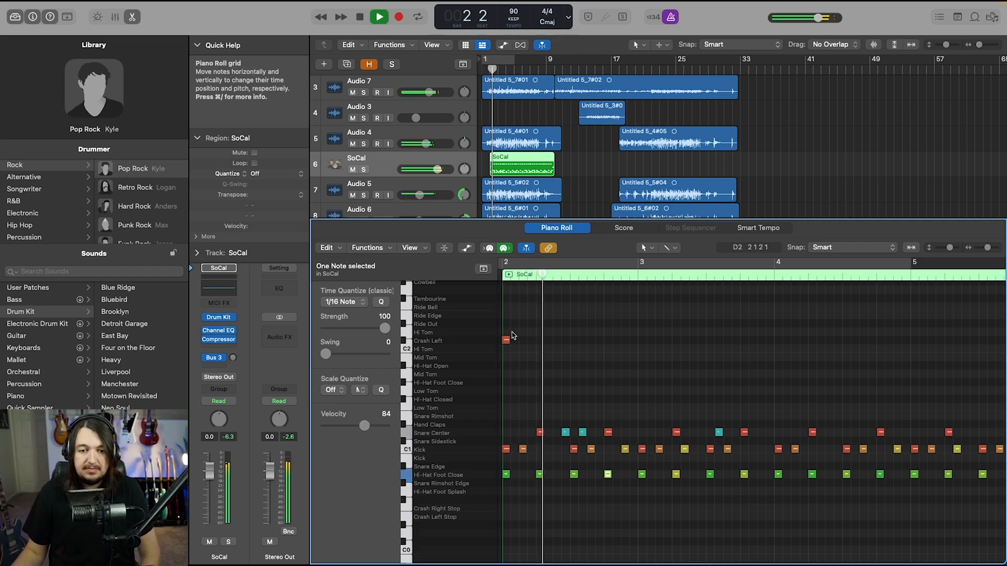
click(364, 170)
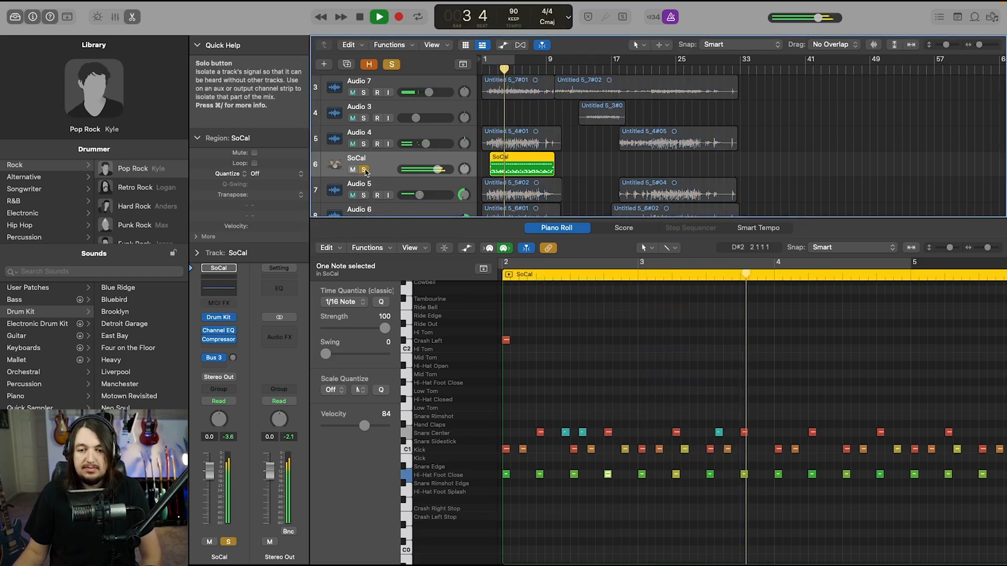
key(space)
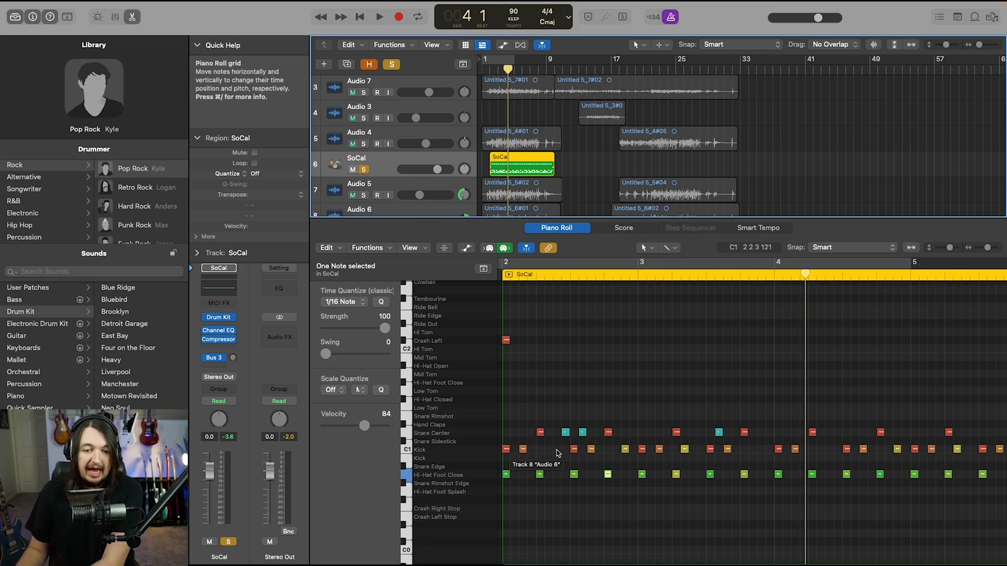
Step: Set the velocity of the kick note shortly before beat 3 of bar 2 to 108 and audition it from bar 2
click(557, 450)
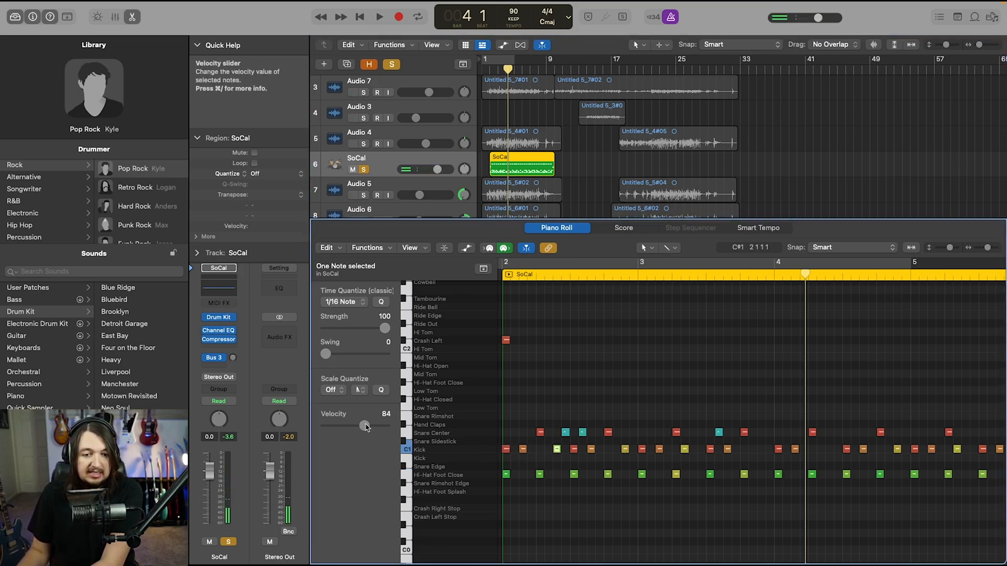
mouse_move(366, 427)
mouse_down()
mouse_move(401, 425)
mouse_move(336, 426)
mouse_move(375, 429)
mouse_up()
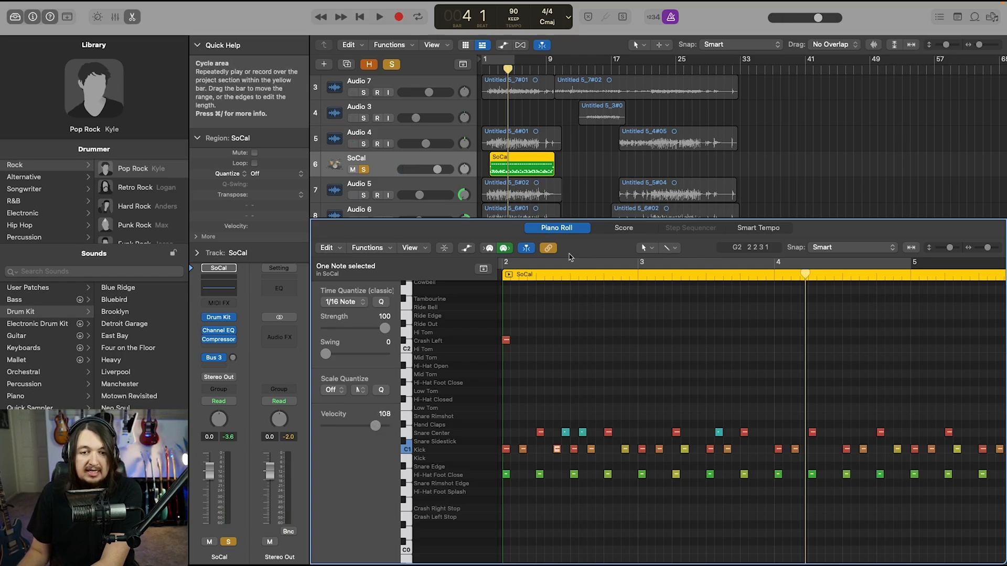
click(502, 277)
key(space)
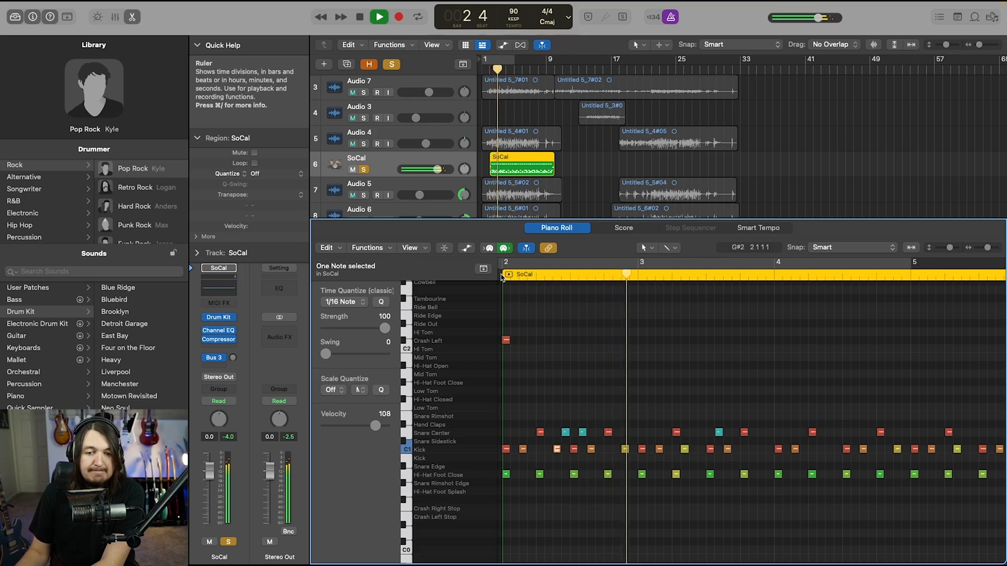
key(space)
Step: Add tambourine notes on beats 2, 3 and 4 of bar 2 and on beat 1 of bar 3
scroll(617, 338, up, 2)
scroll(617, 337, up, 3)
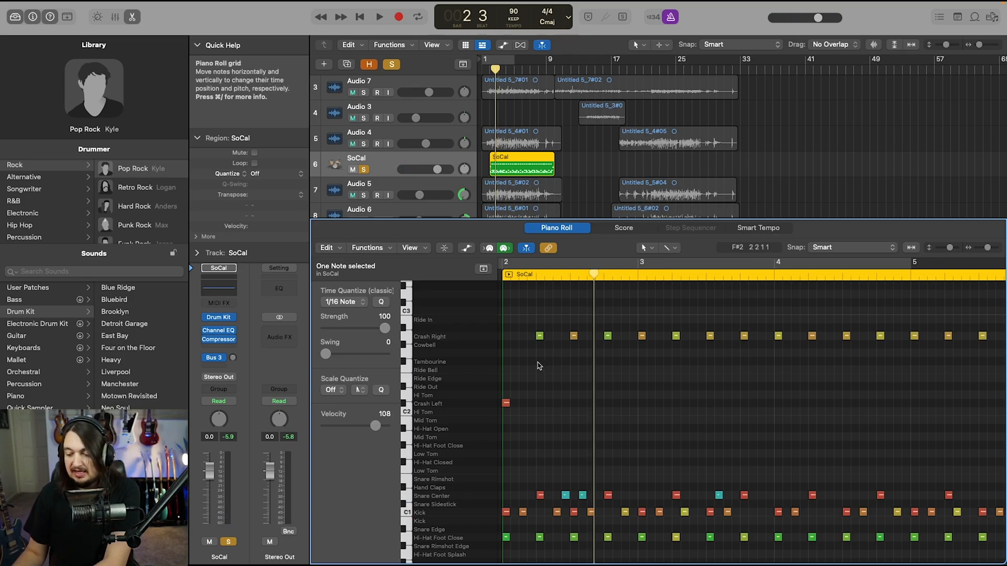
click(540, 361)
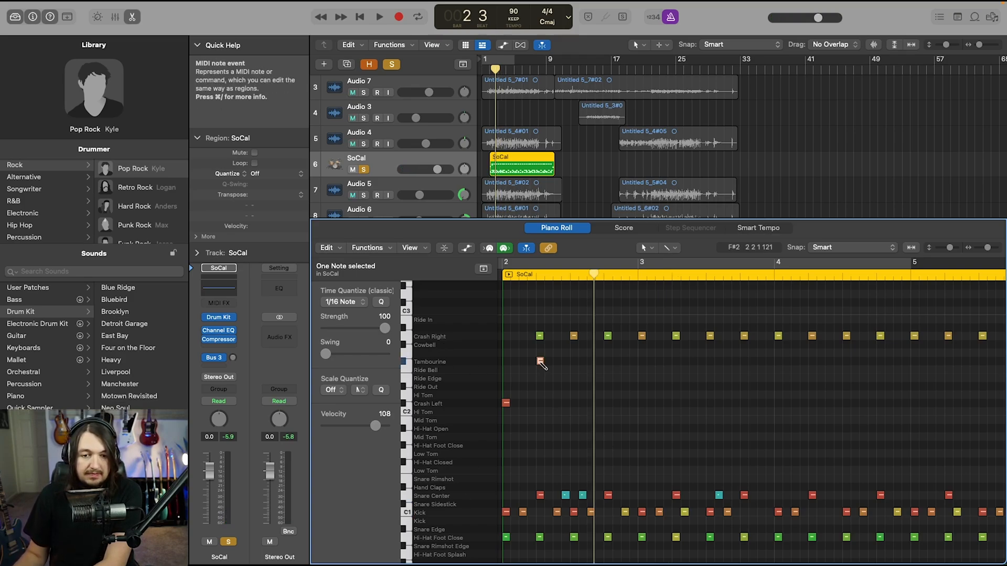
click(575, 361)
click(608, 361)
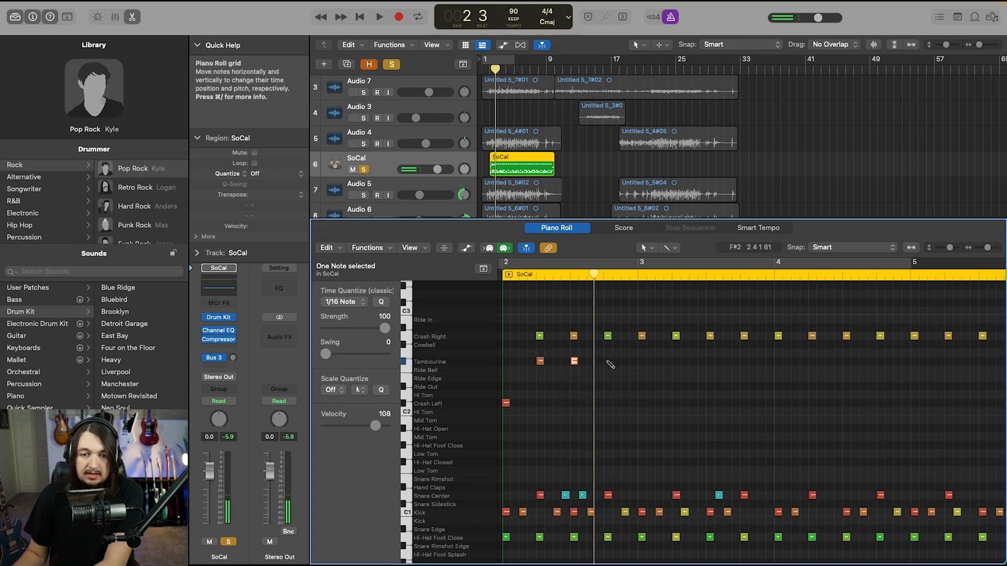
click(642, 361)
Step: Repeat the four tambourine notes once and play the pattern from beat 2 of bar 2
drag(688, 372, 519, 359)
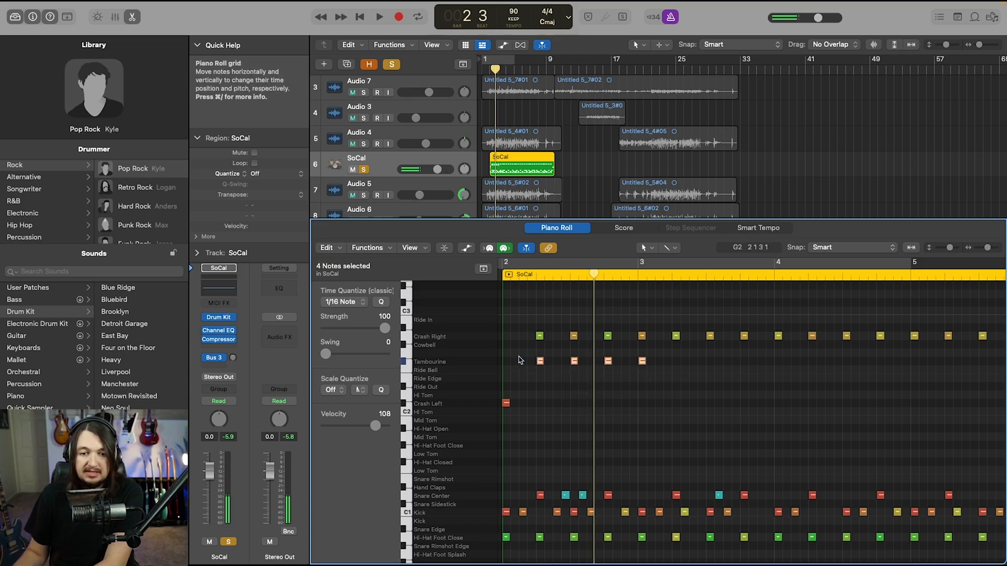
key(super+r)
click(535, 277)
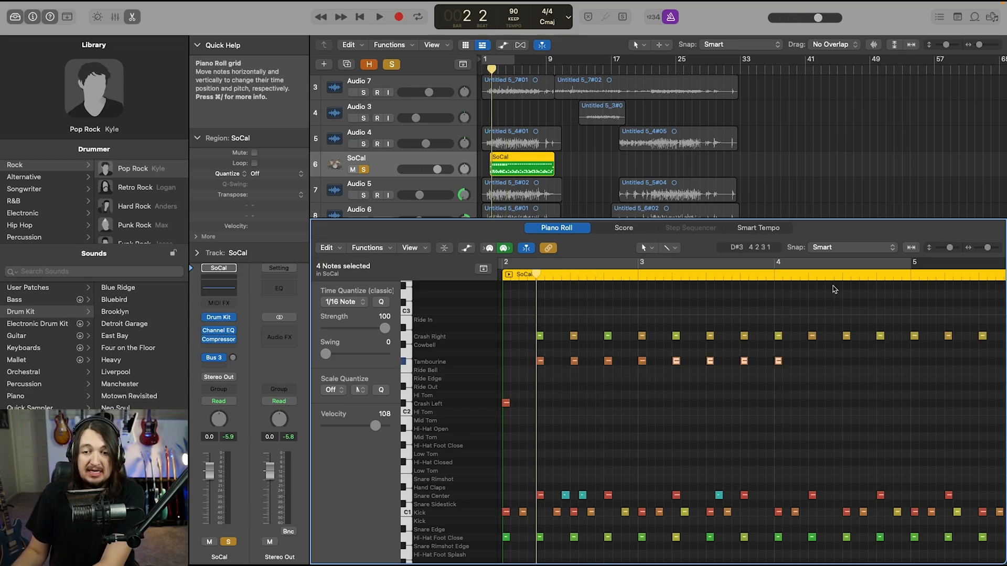
key(space)
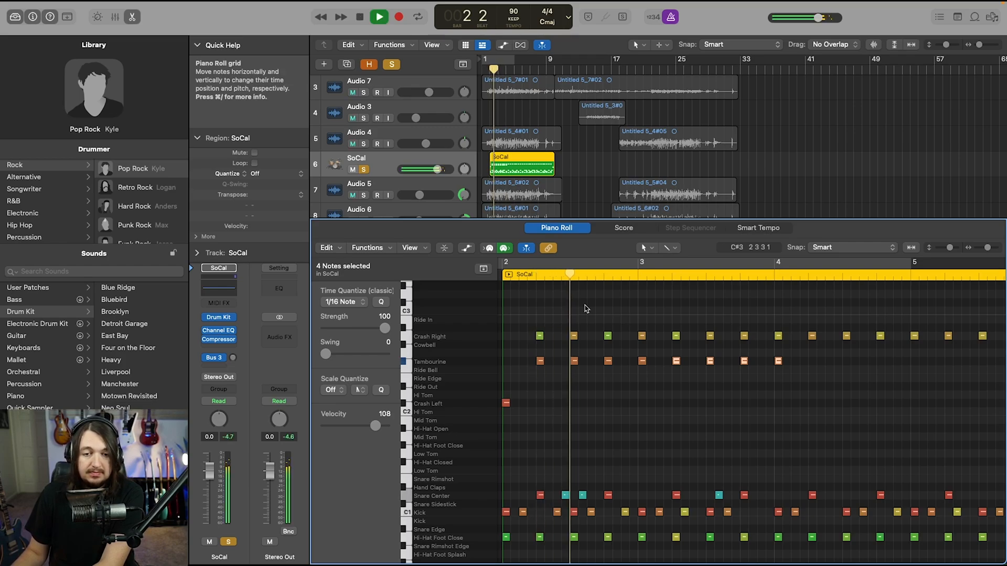
key(space)
Step: Set the velocity of all tambourine notes to 127 and audition them
click(425, 362)
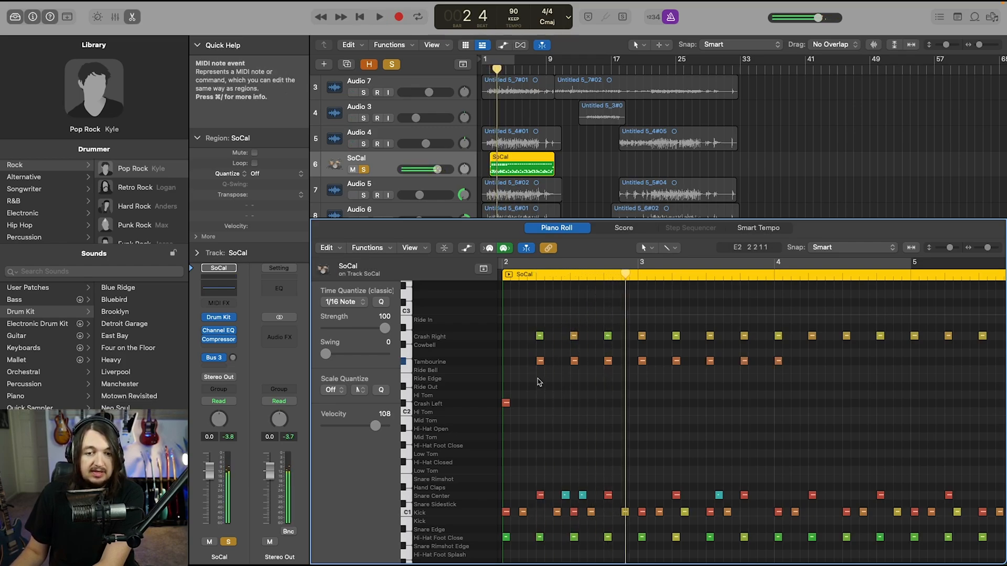
drag(375, 425, 389, 426)
key(space)
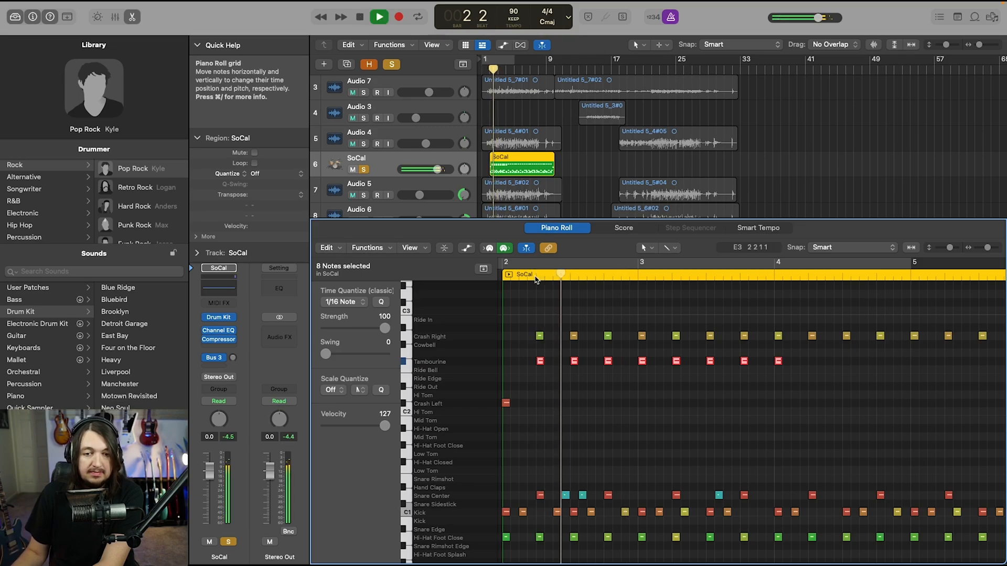
key(space)
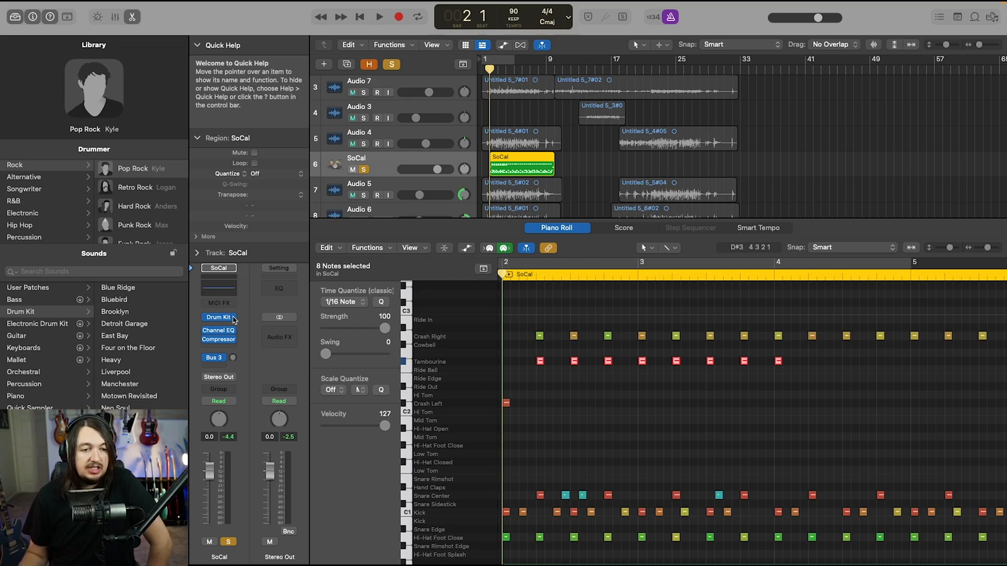
Step: Replace the SoCal track's Drum Kit Designer instrument with the stereo version of Superior Drummer 3
click(234, 320)
click(200, 311)
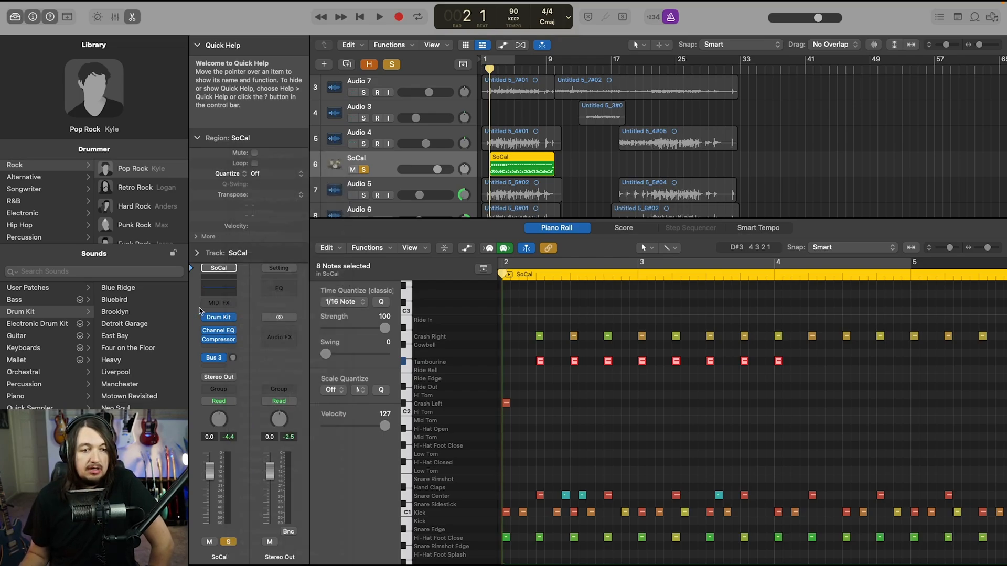
click(237, 318)
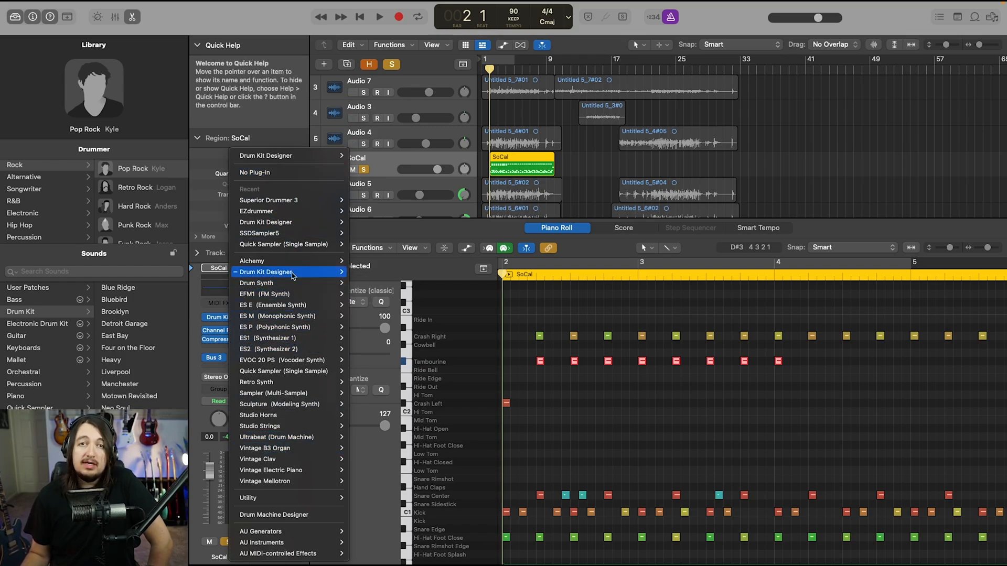
mouse_move(286, 294)
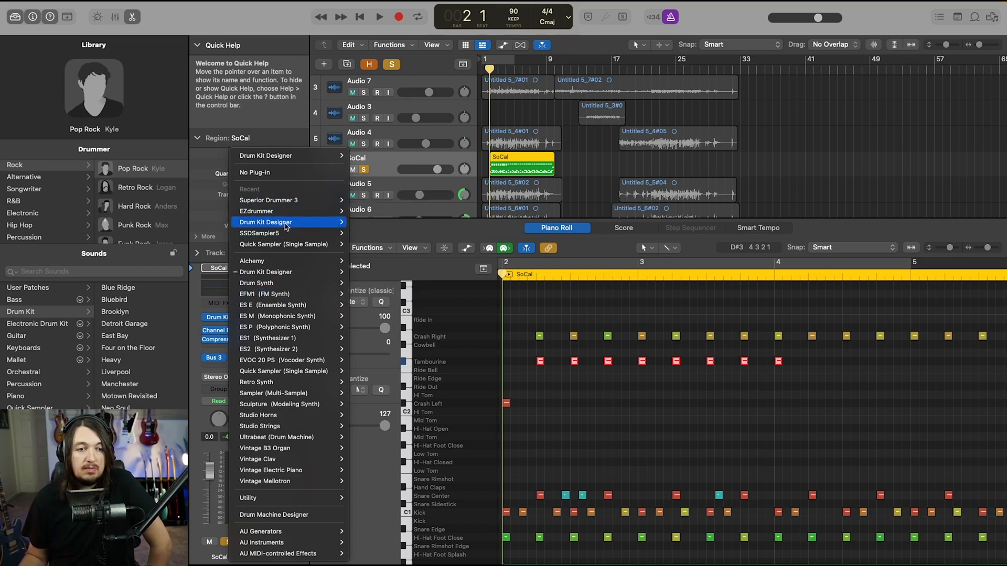
mouse_move(286, 231)
mouse_move(285, 198)
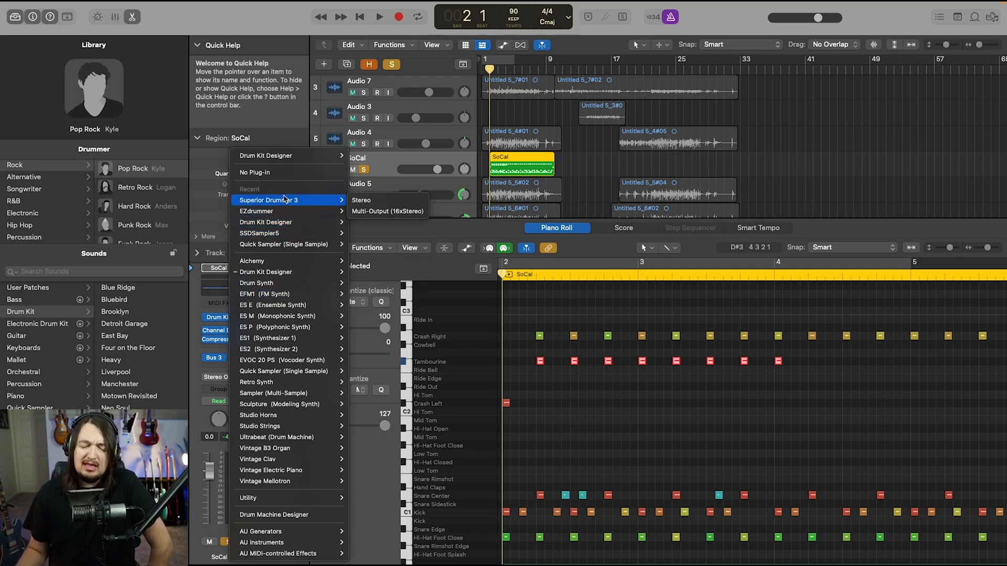
click(366, 201)
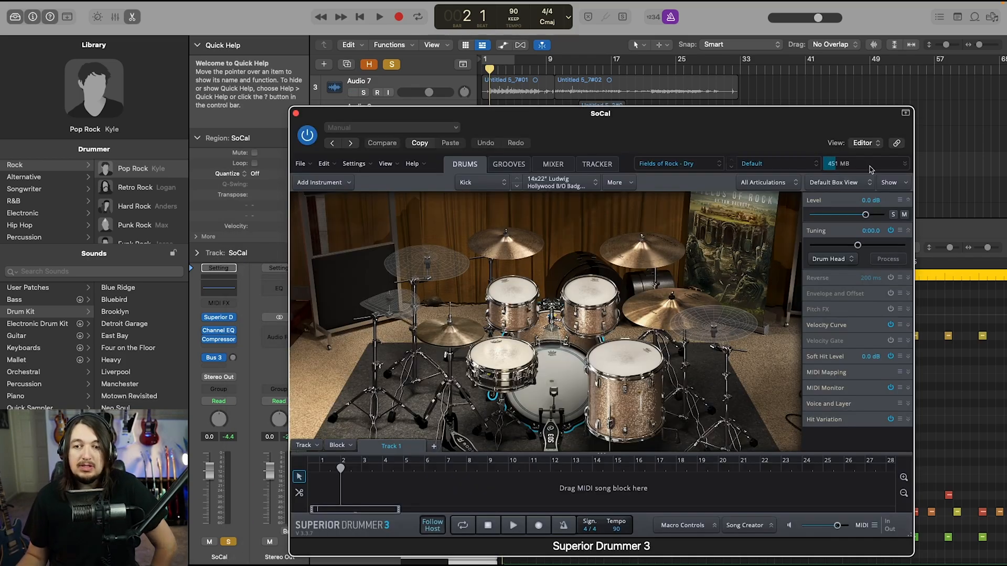
Step: Load the Fields of Rock - Stone library with the Roomy Rock preset in Superior Drummer 3
click(714, 168)
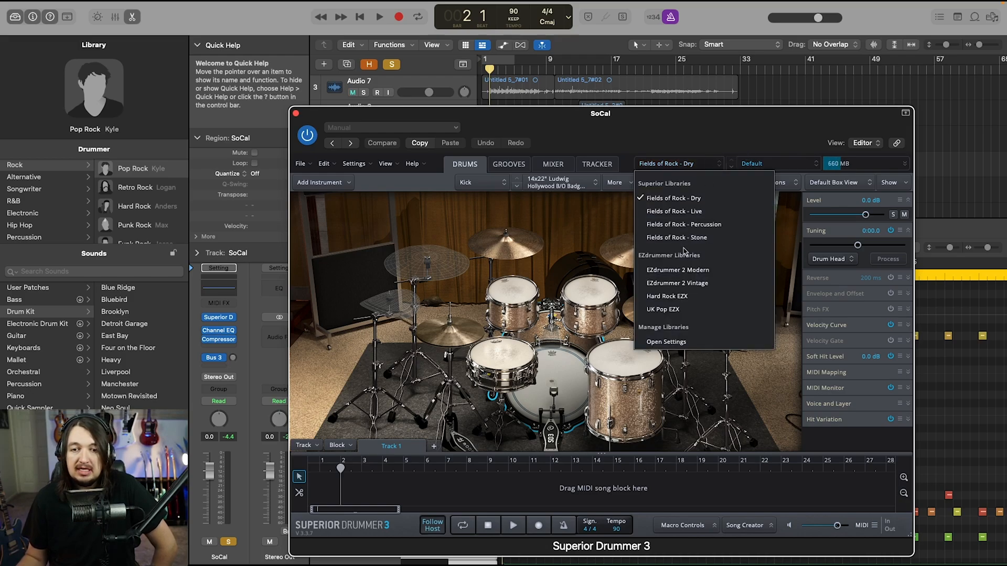
click(683, 241)
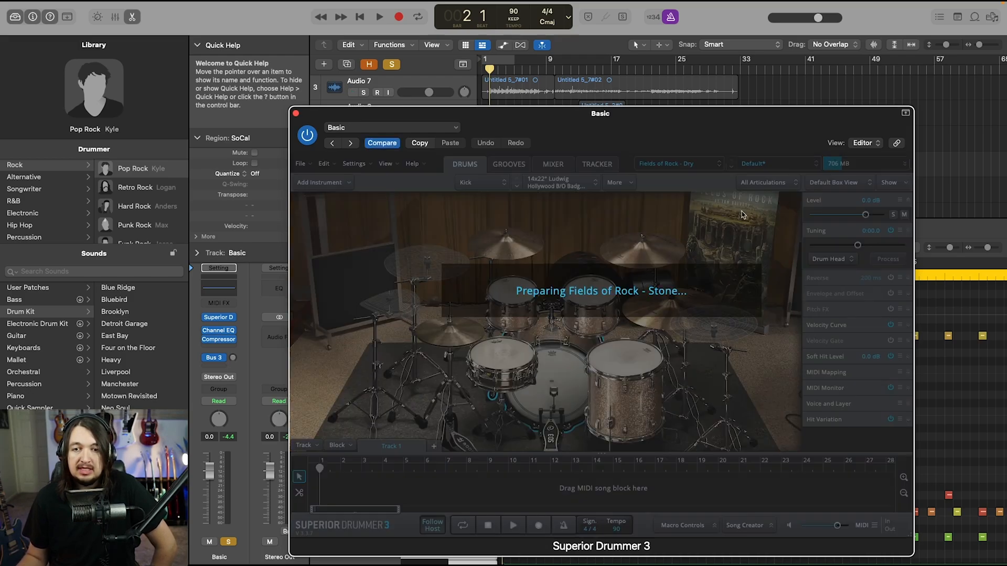
click(776, 163)
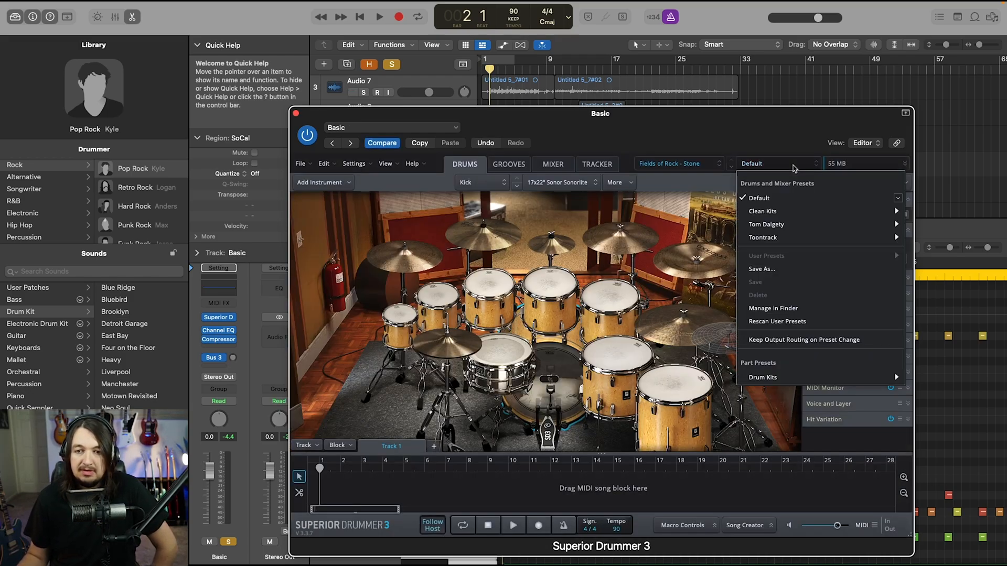
mouse_move(783, 240)
click(671, 347)
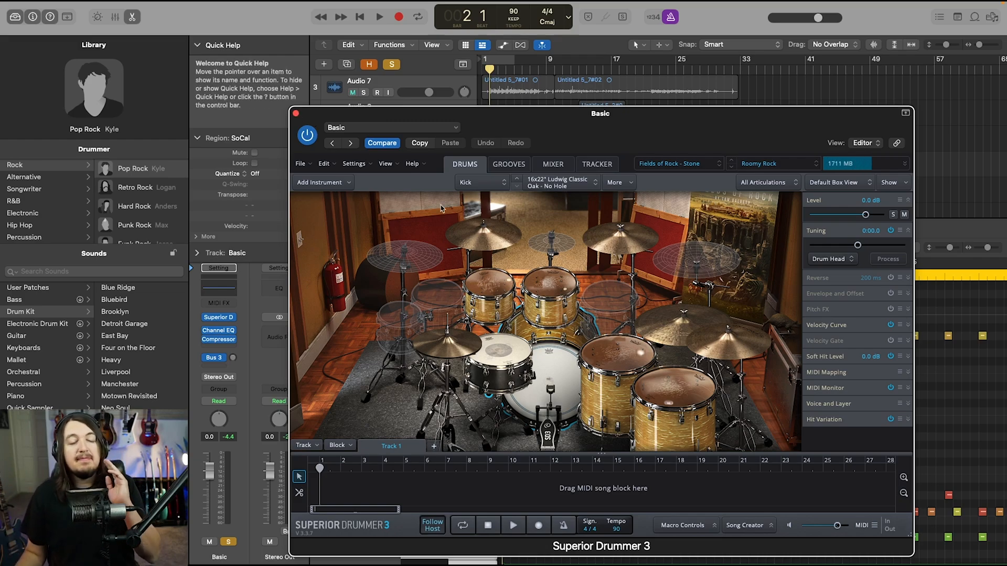
drag(513, 130, 744, 130)
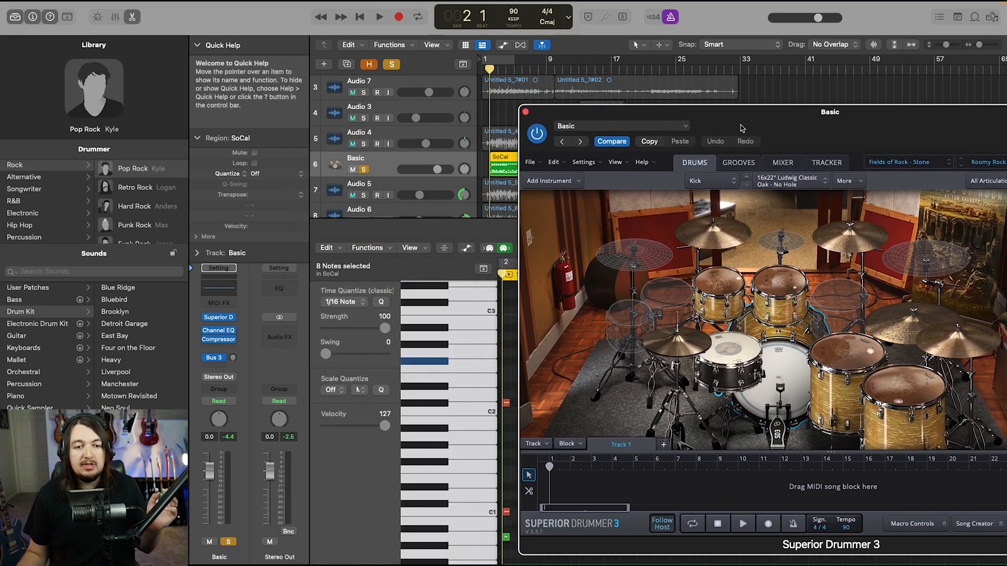
drag(869, 122, 663, 125)
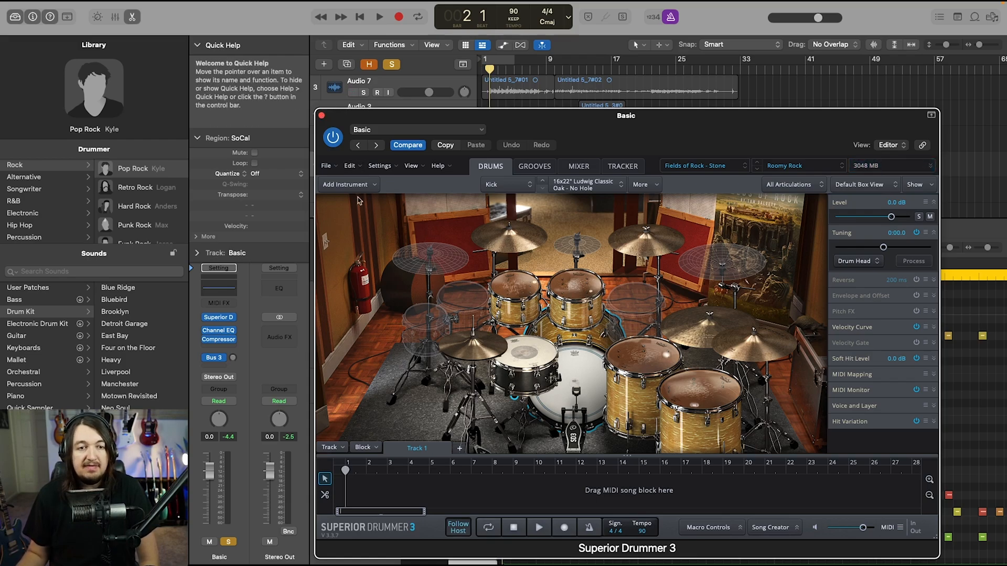
Step: Close the Superior Drummer 3 window and play the soloed SoCal pattern from bar 2
click(321, 114)
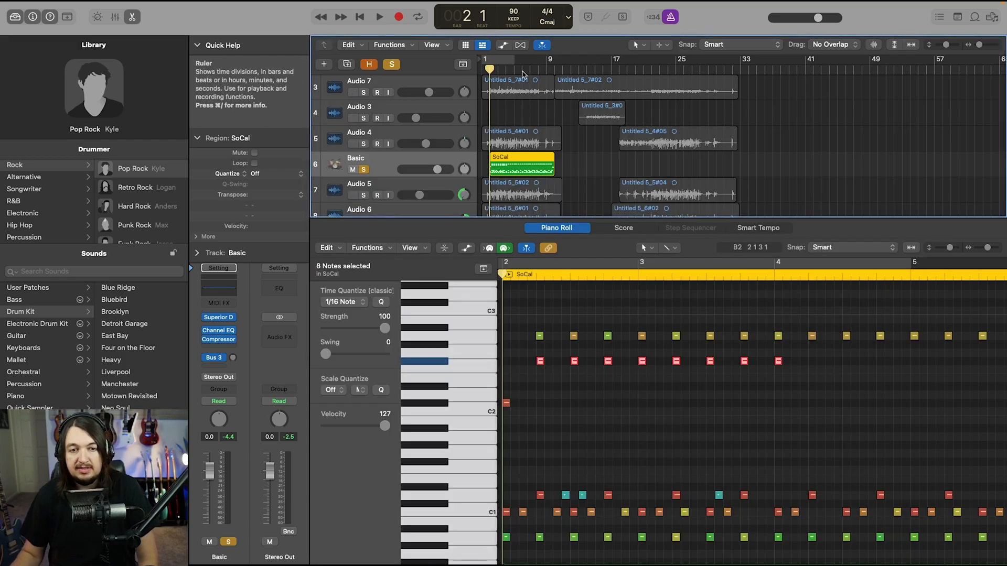
key(space)
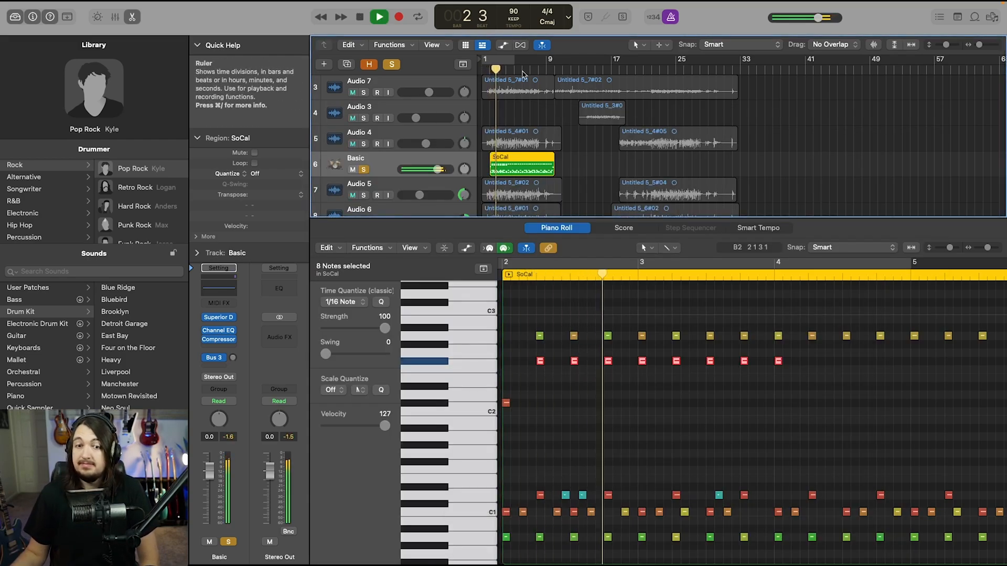
key(space)
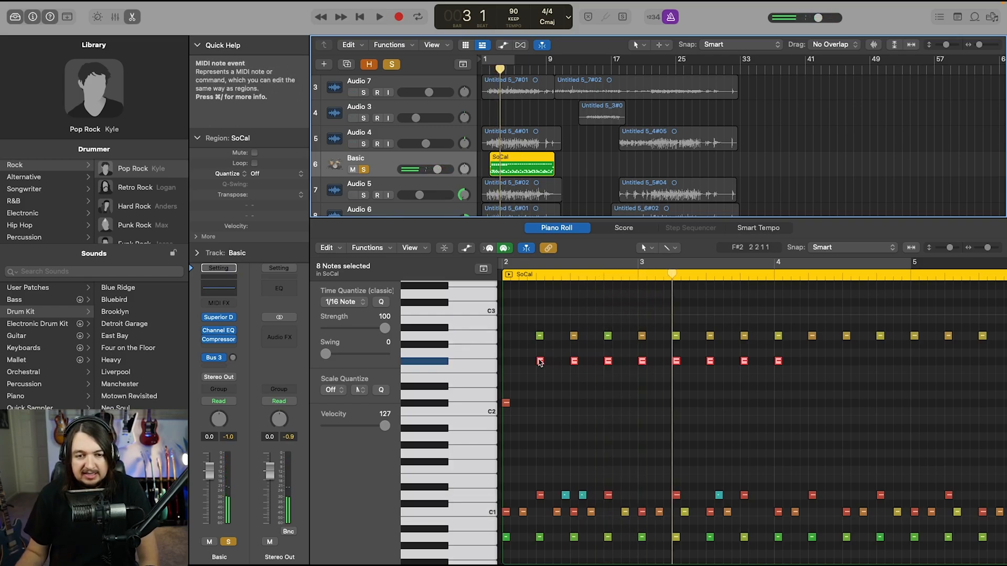
Step: Delete the eight tambourine notes from the SoCal region and play the pattern from beat 2 of bar 2
click(541, 361)
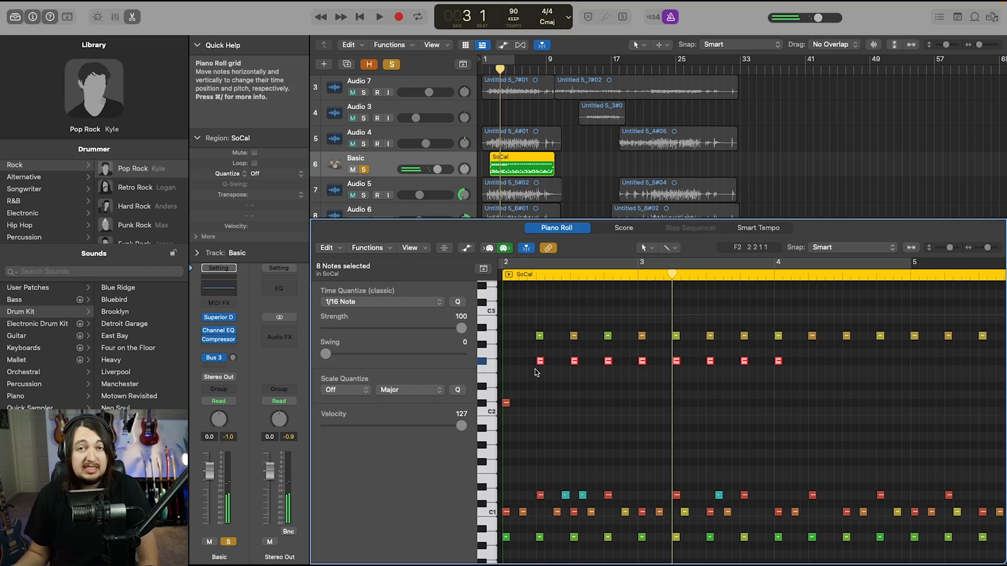
drag(812, 401, 527, 343)
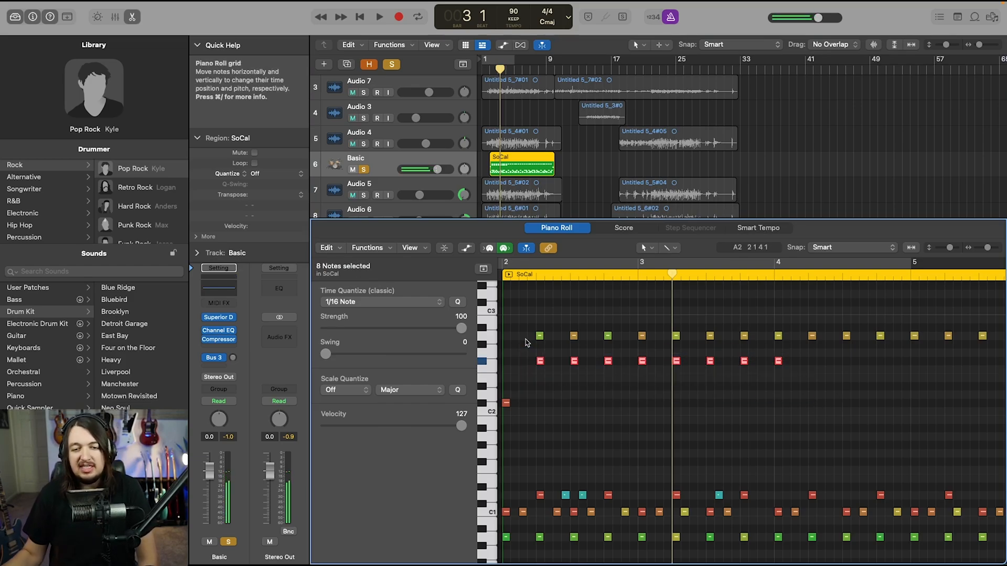
key(Delete)
click(538, 275)
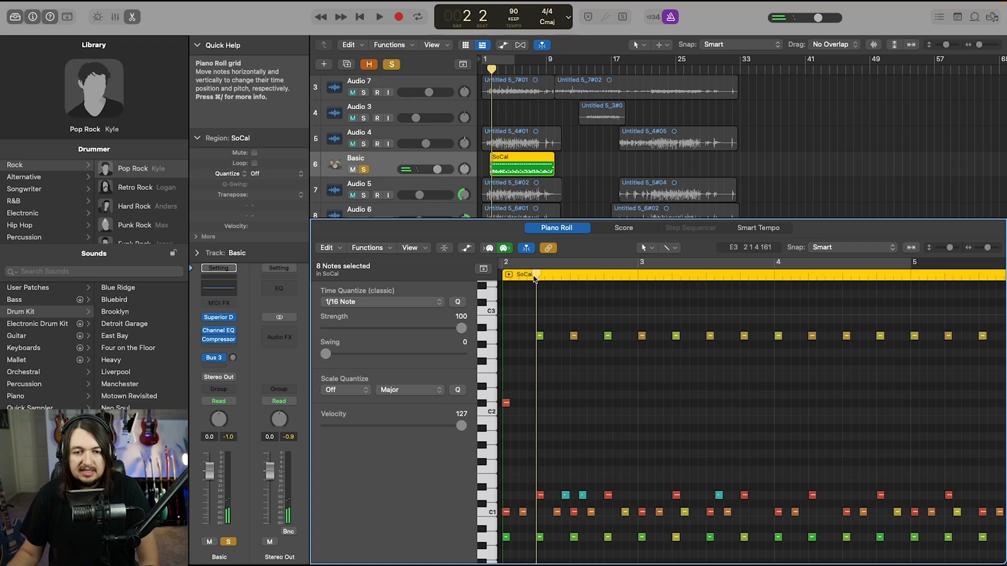
key(space)
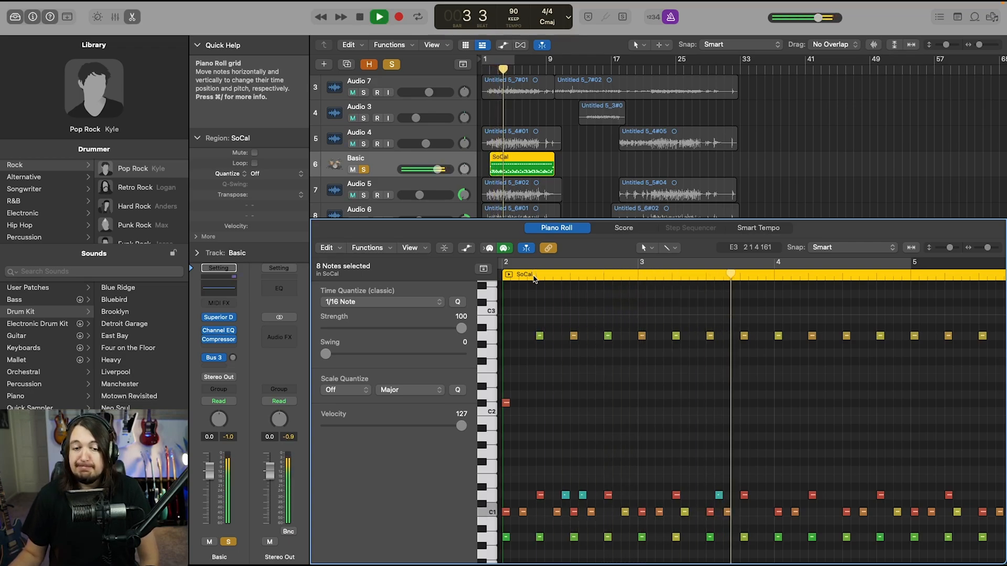
key(space)
Step: Unsolo the Basic drum track and play it with the other tracks from bar 2
click(364, 169)
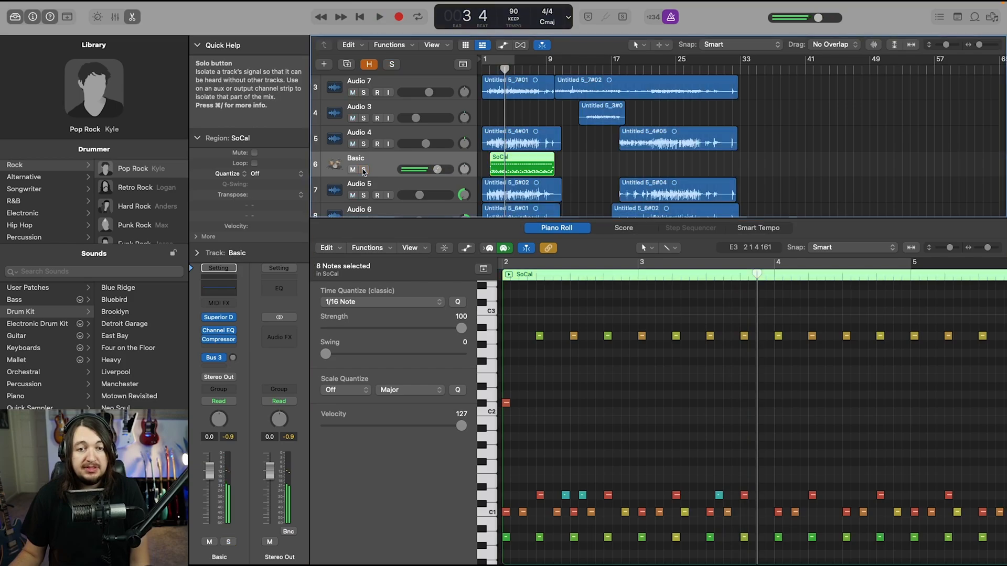
click(490, 69)
key(space)
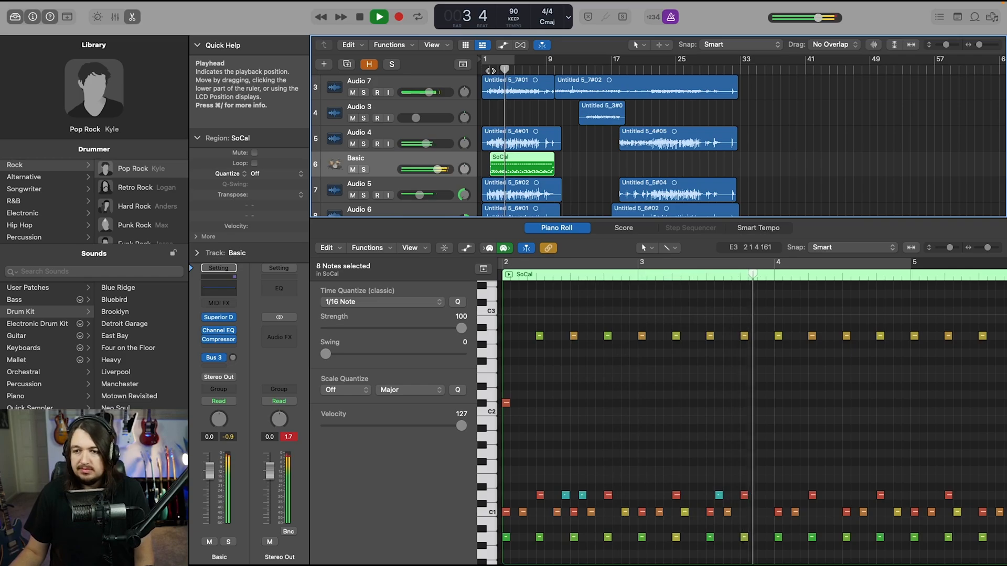
key(space)
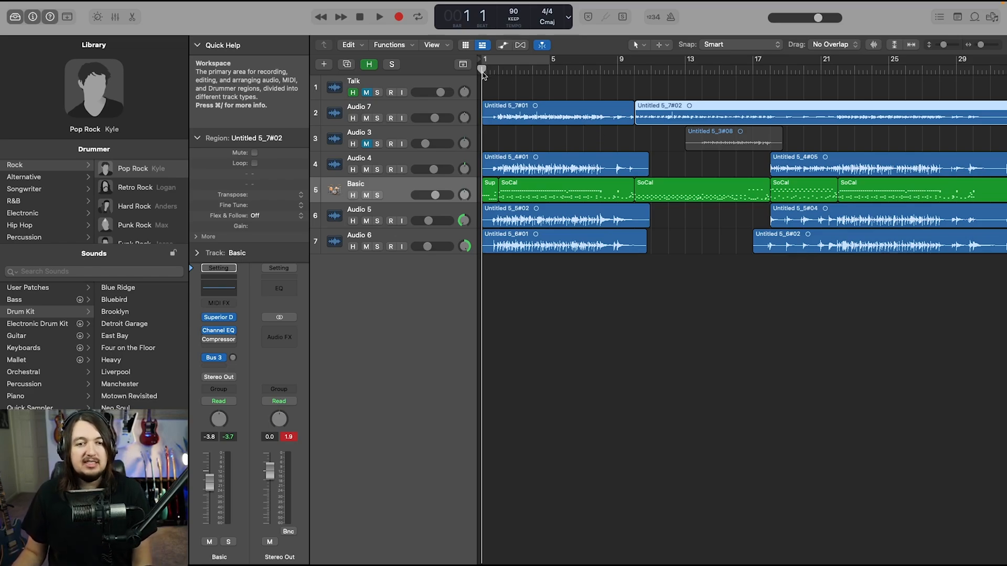
Step: Play the finished arrangement from bar 1, and again from bar 17 up to the end of the regions
click(452, 300)
key(space)
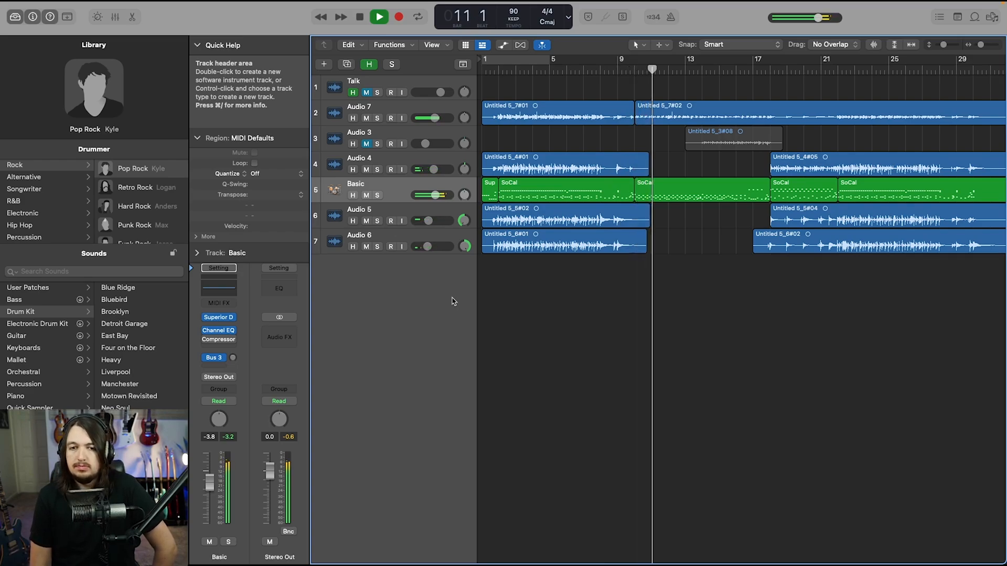
key(space)
click(753, 68)
key(space)
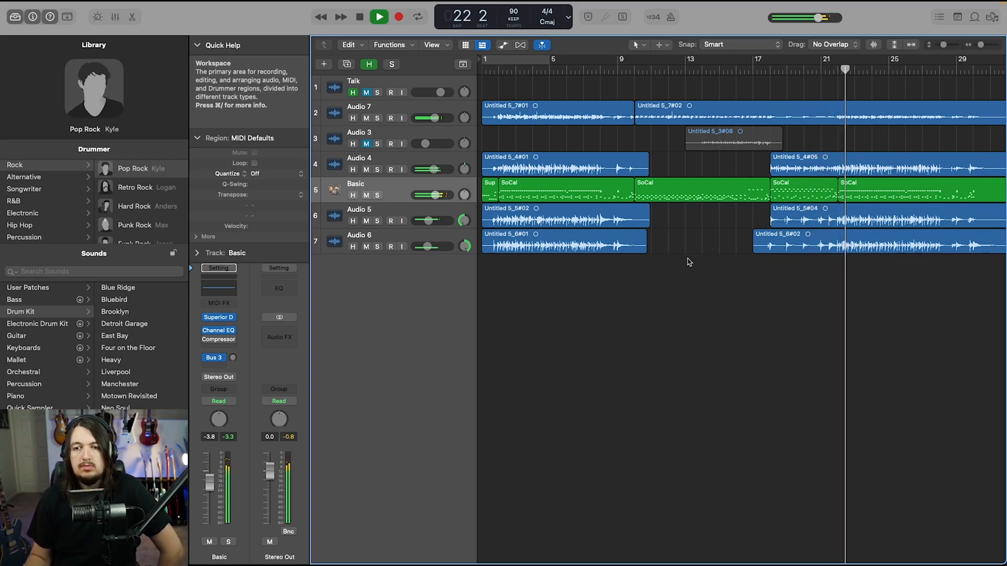
scroll(689, 262, right, 5)
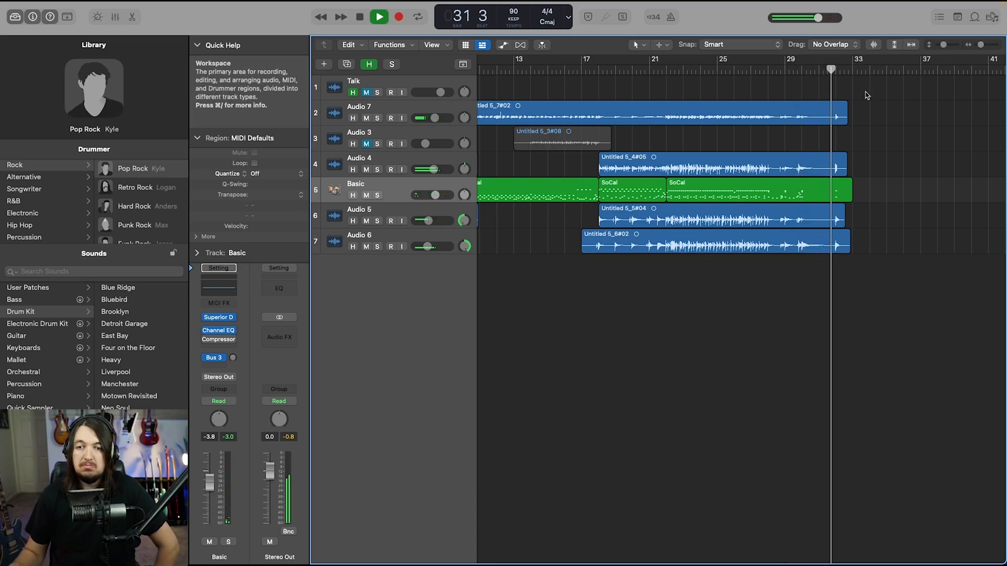
key(space)
scroll(789, 168, left, 10)
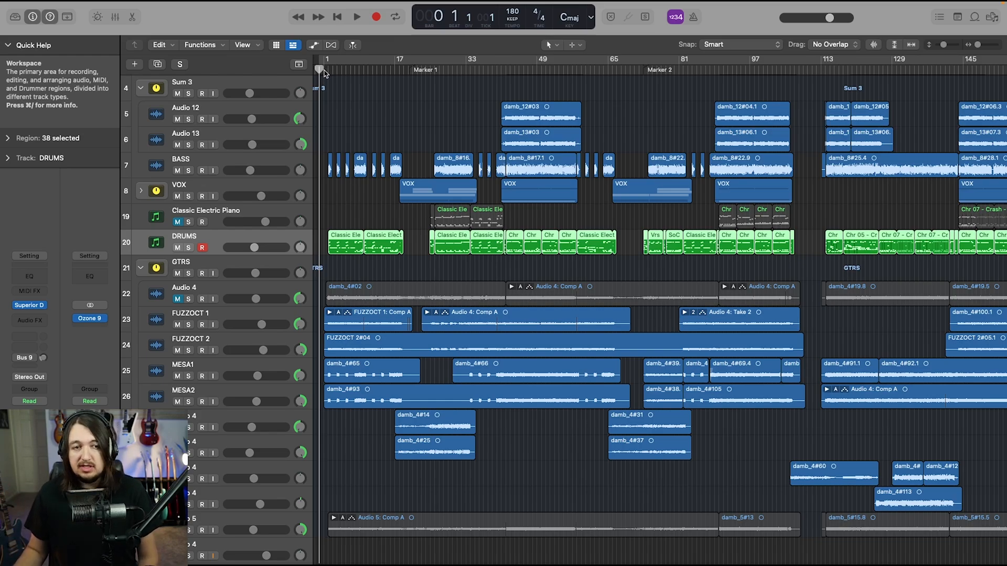
Step: Play the full mix of the 180 BPM song from bar 1
click(324, 71)
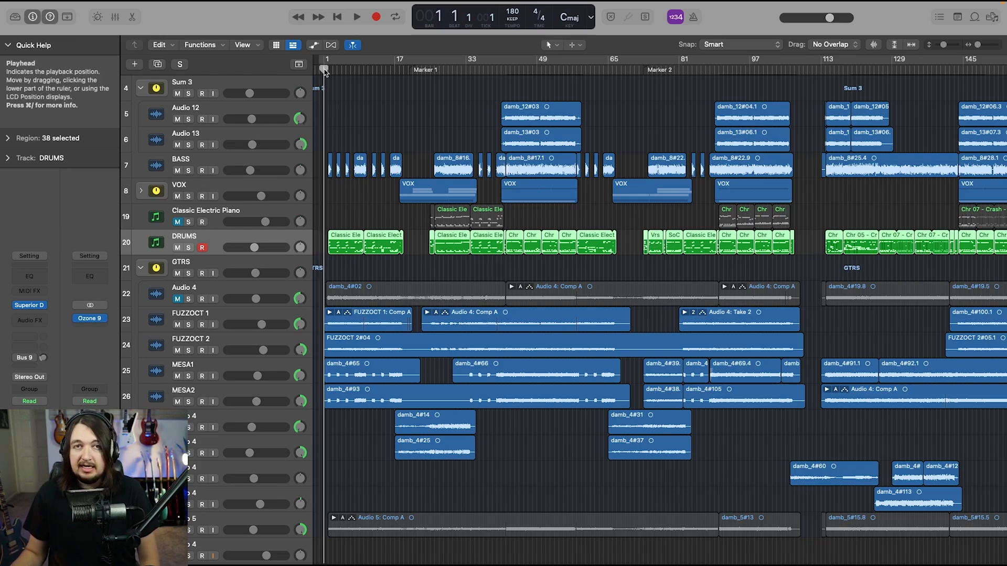
key(space)
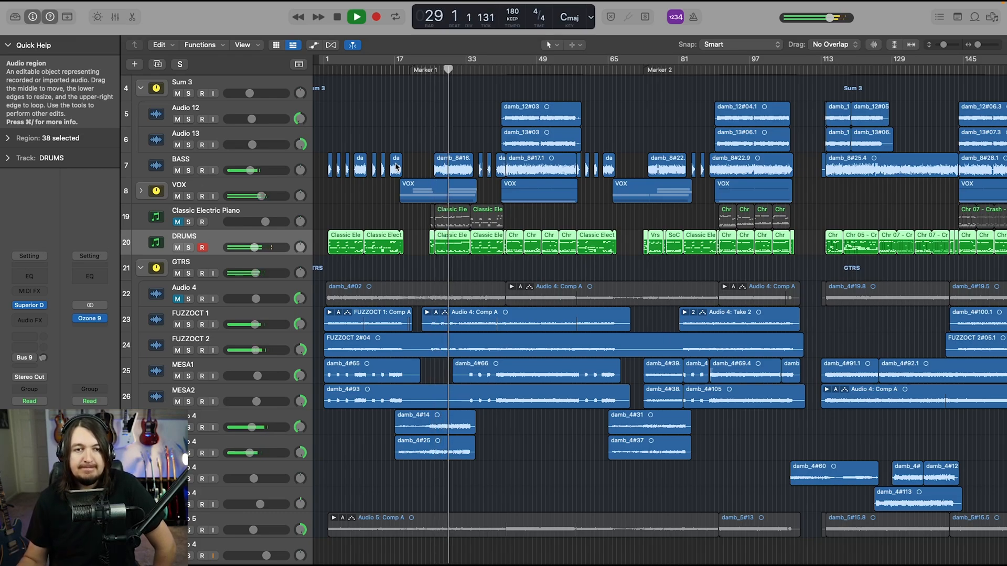
key(space)
Step: Solo the DRUMS track and play it from bar 25
click(434, 73)
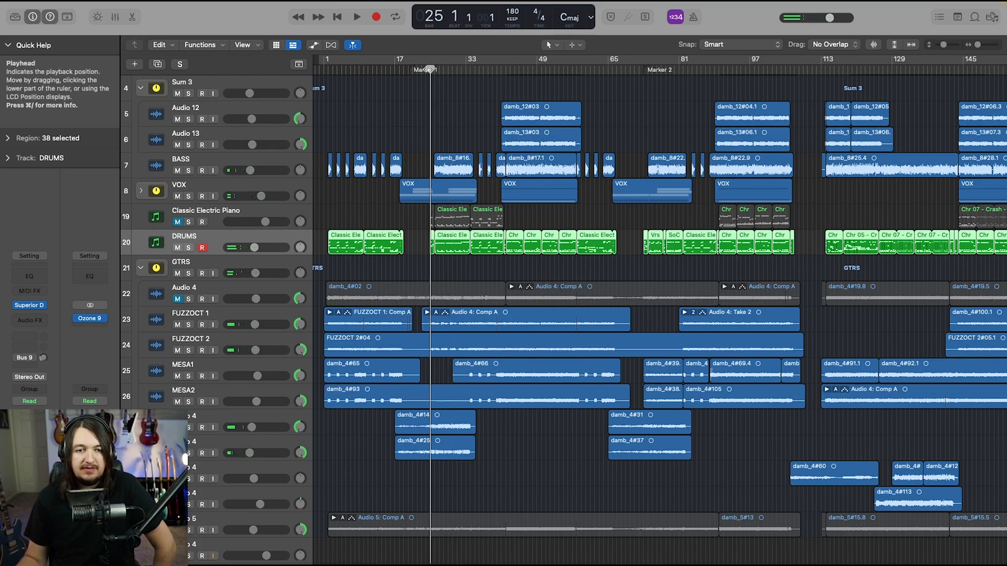
click(188, 248)
key(space)
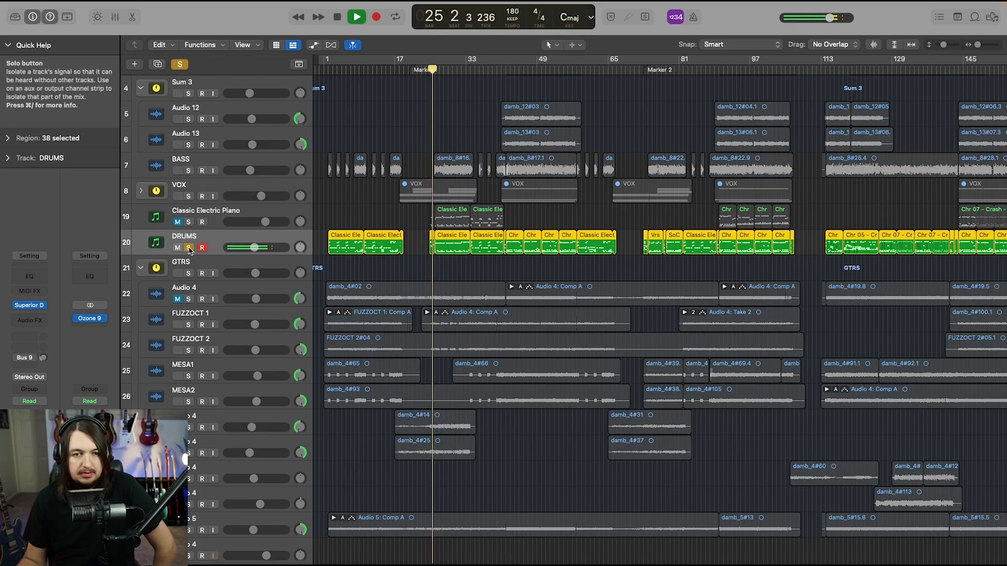
key(space)
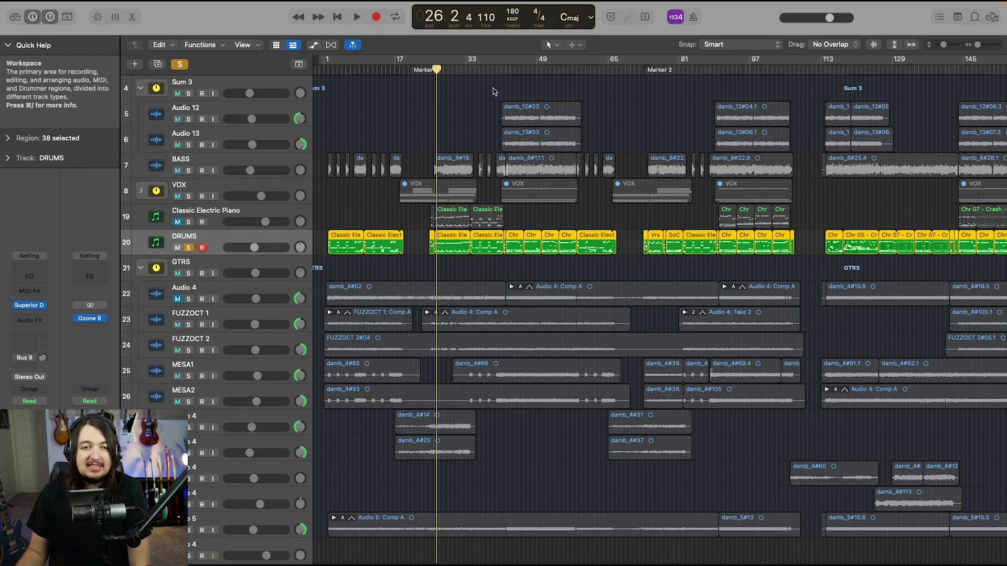
Step: Play the song from bar 41, switching the DRUMS solo off and on to compare the drums with the full mix
click(502, 70)
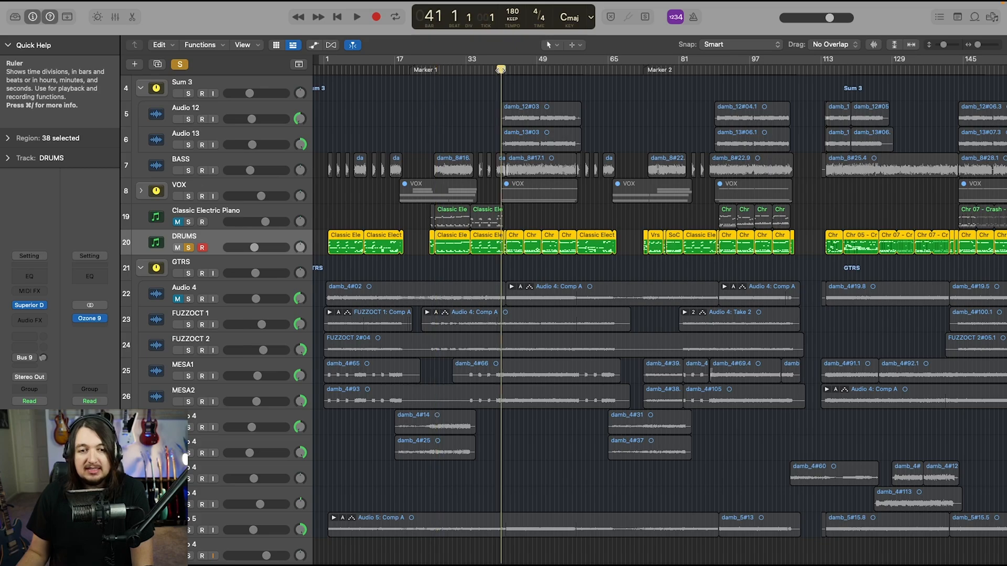
key(space)
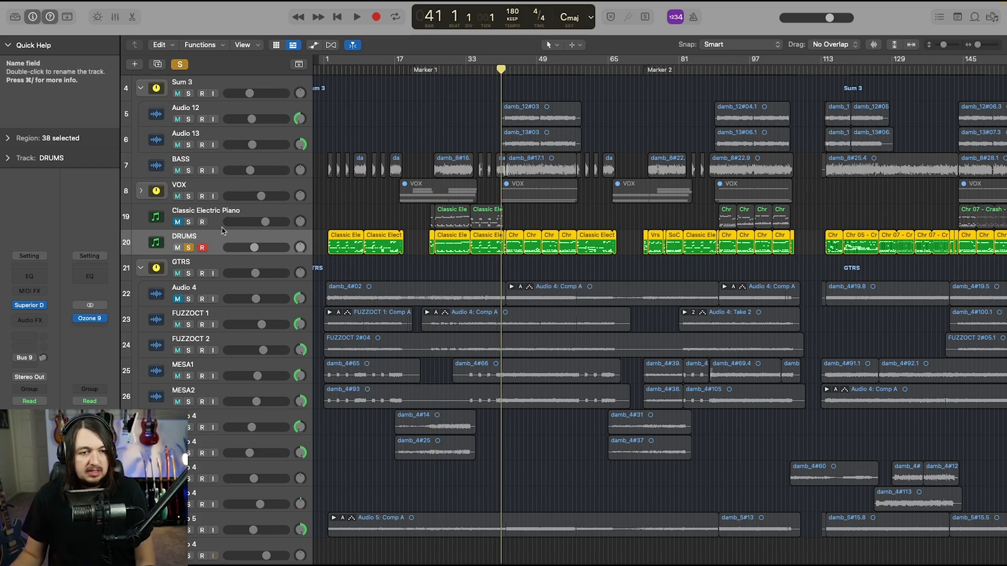
click(190, 248)
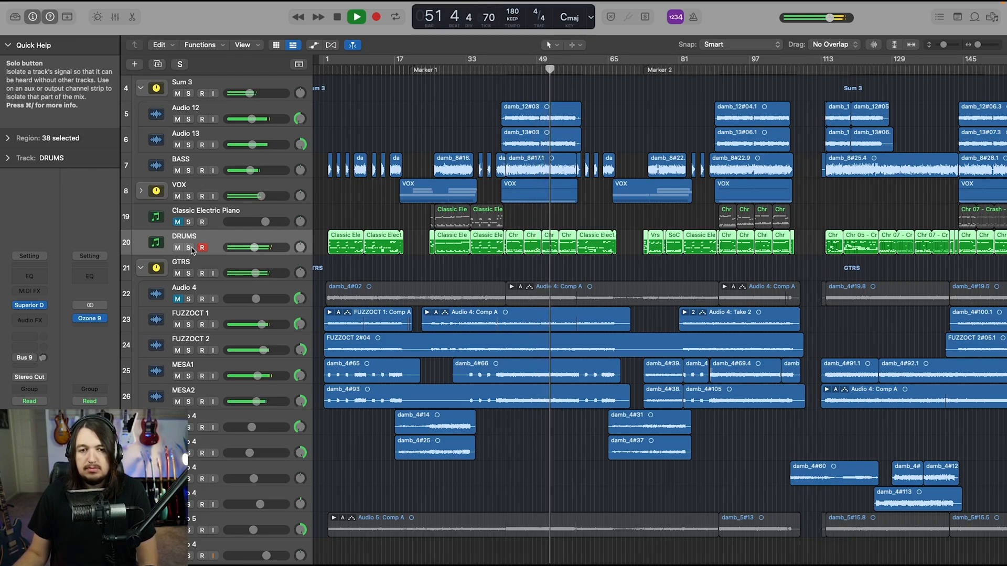
click(188, 248)
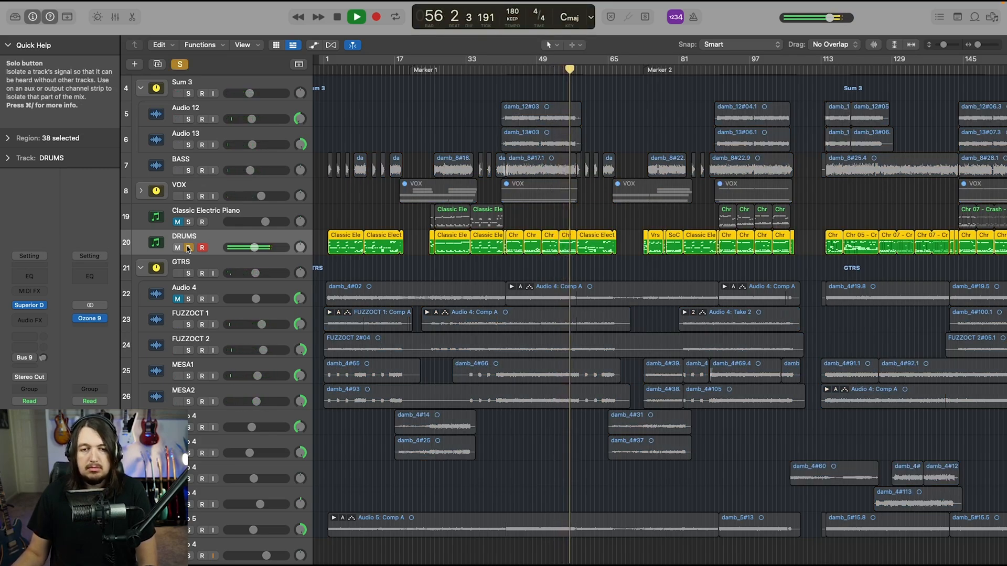
click(189, 248)
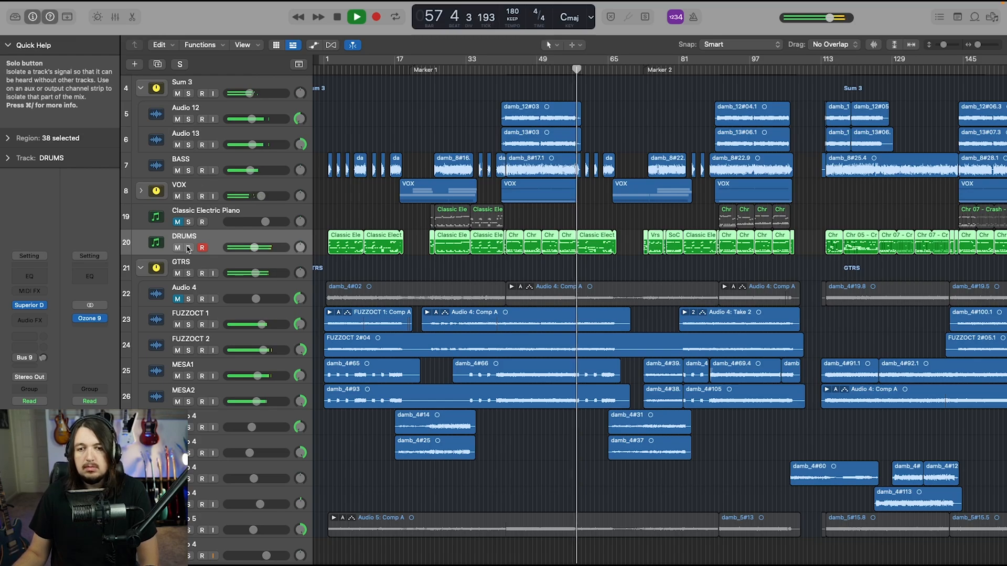
key(space)
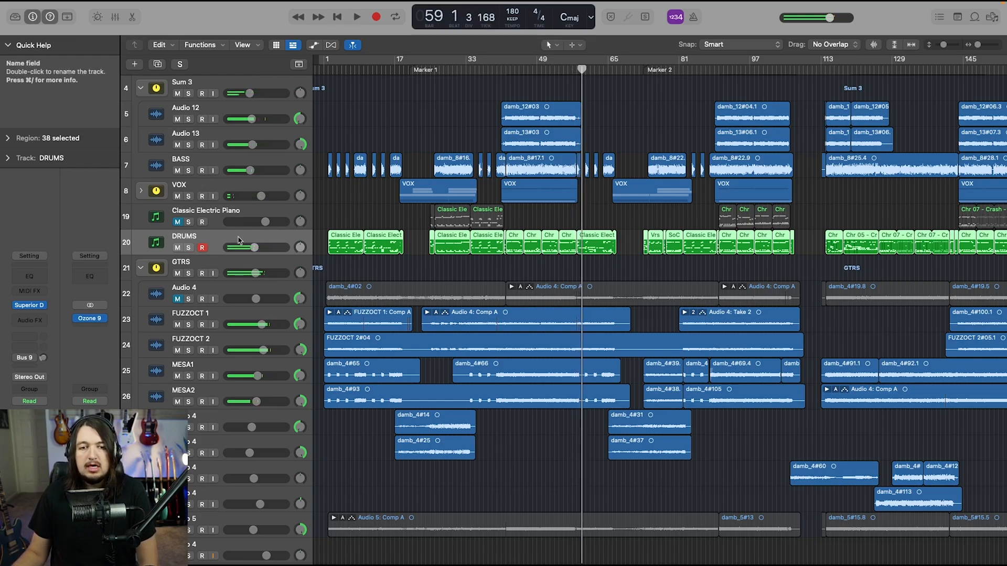